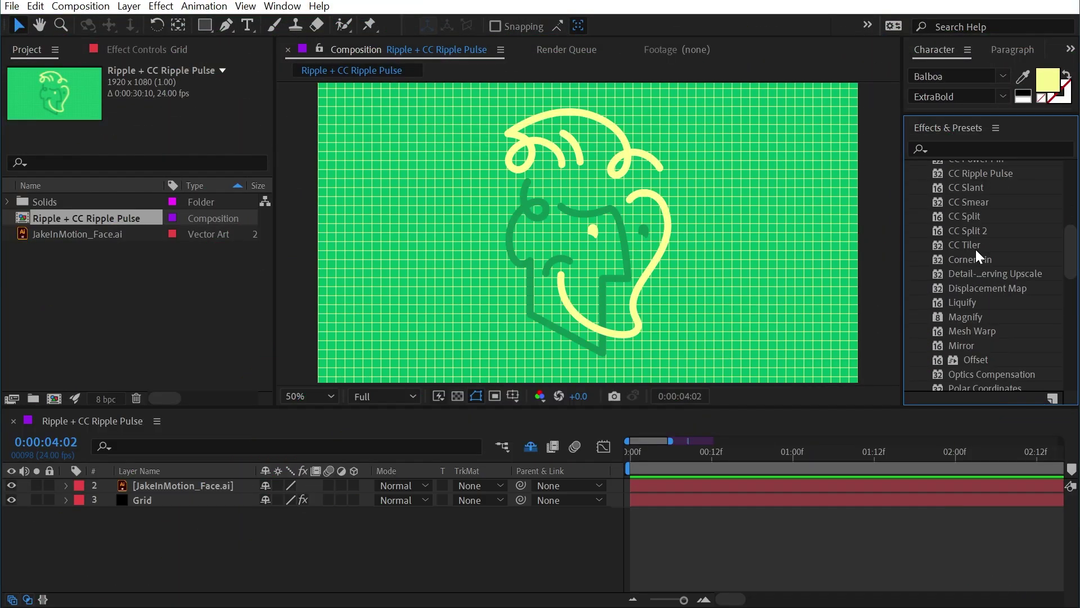
Select the Ripple effect in Effects & Presets, then bring up the Layer > New menu
scroll(975, 249, "down", 4)
left_click(962, 306)
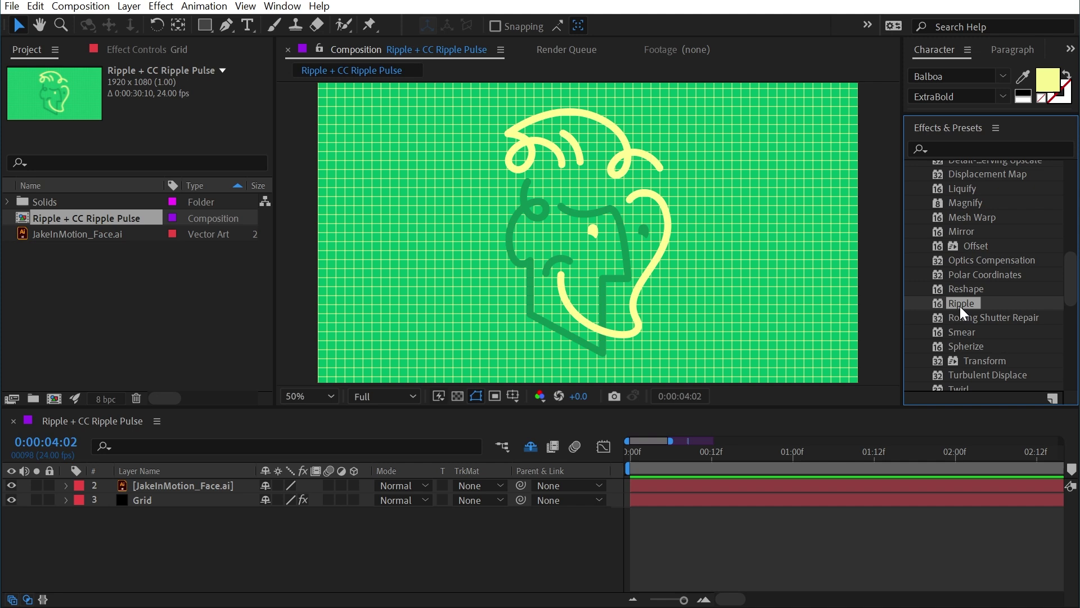
left_click(137, 9)
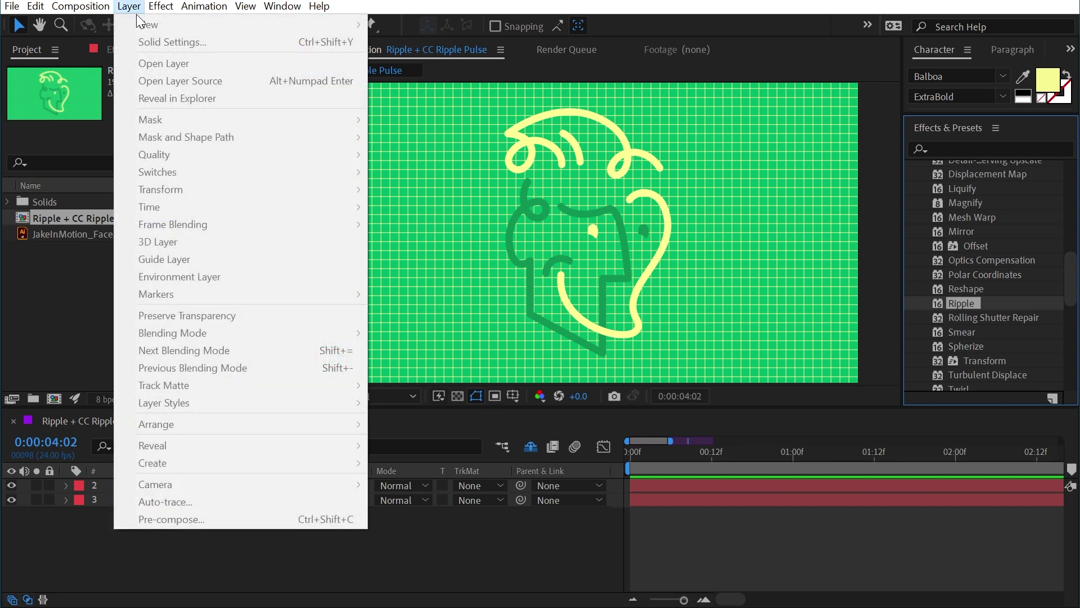
left_click(134, 9)
left_click(127, 8)
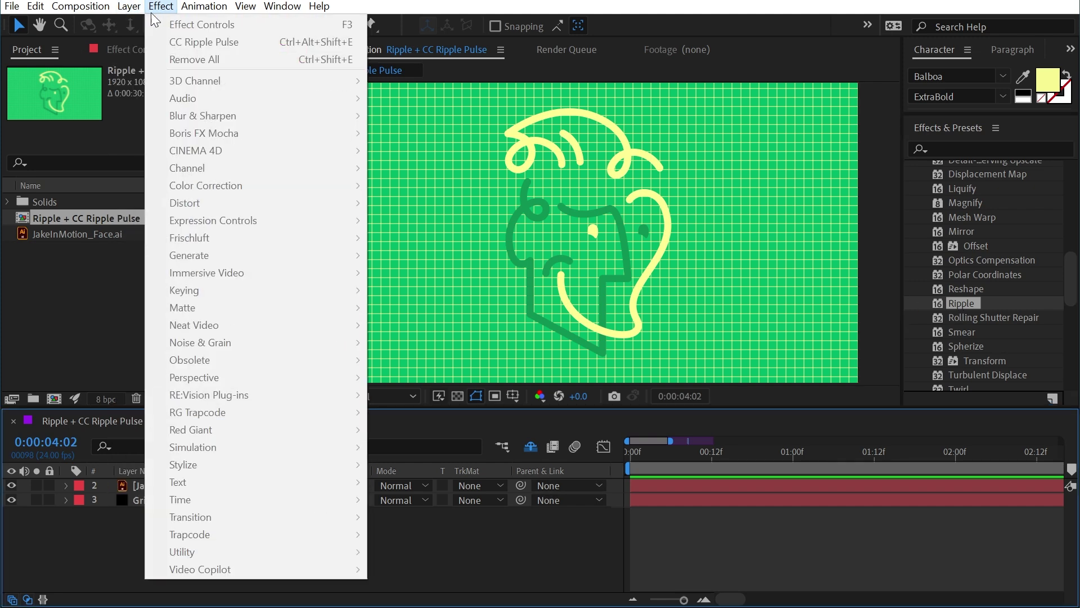
Add an adjustment layer with Ripple at Radius 100 and preview the distorted grid and face
mouse_move(360, 24)
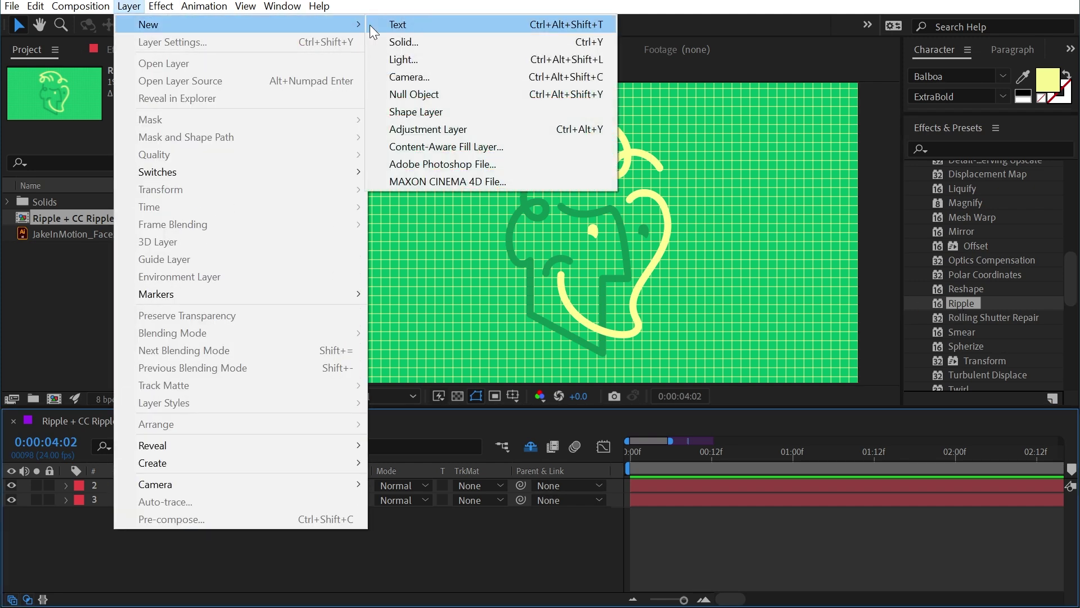
left_click(434, 128)
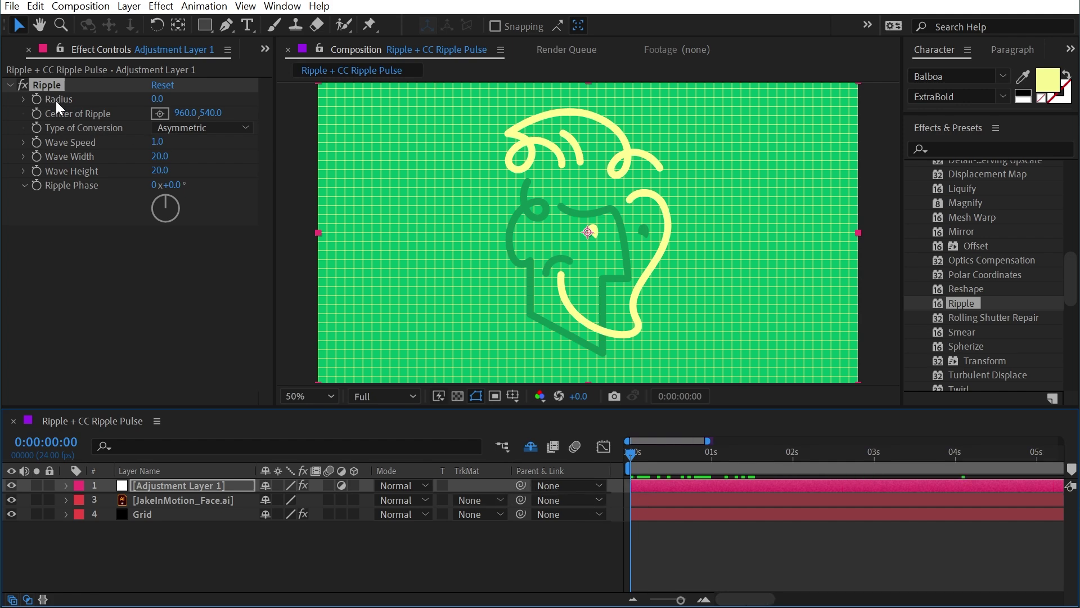
left_click_drag(157, 99, 212, 98)
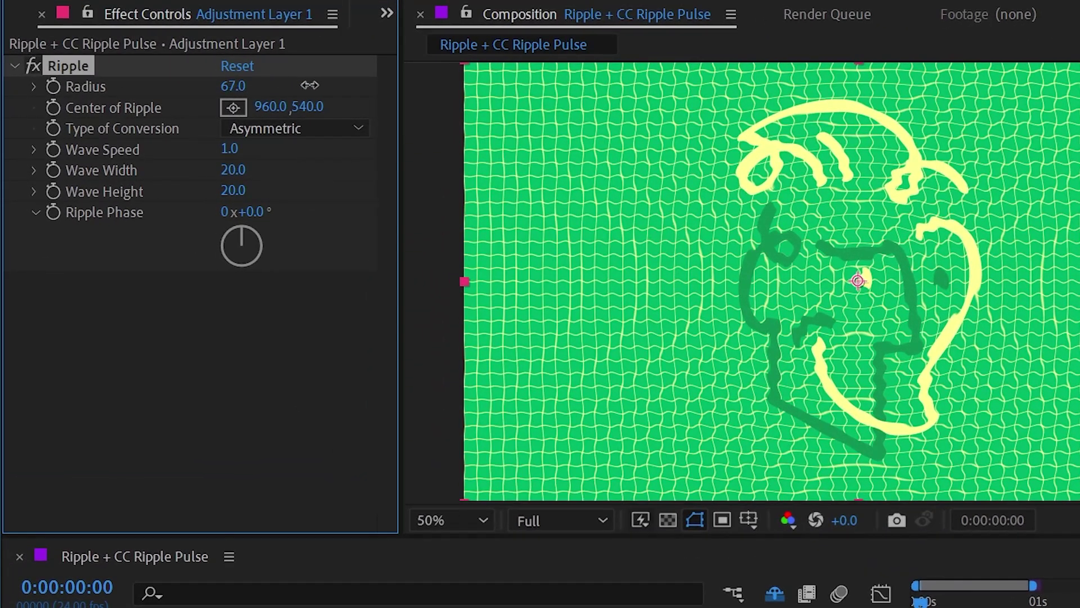
left_click_drag(310, 85, 274, 82)
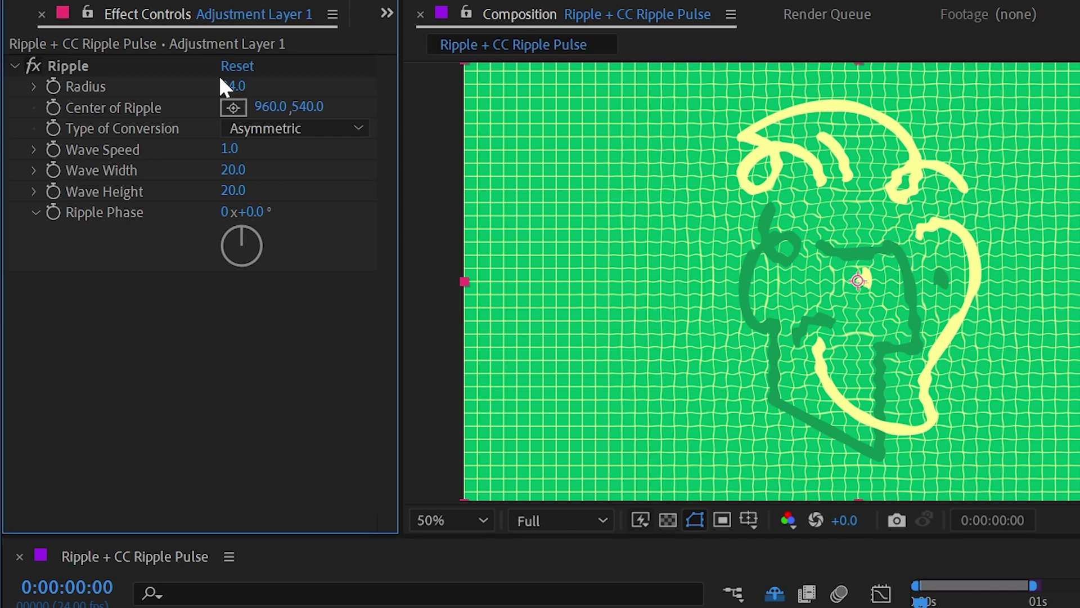
left_click_drag(232, 84, 358, 86)
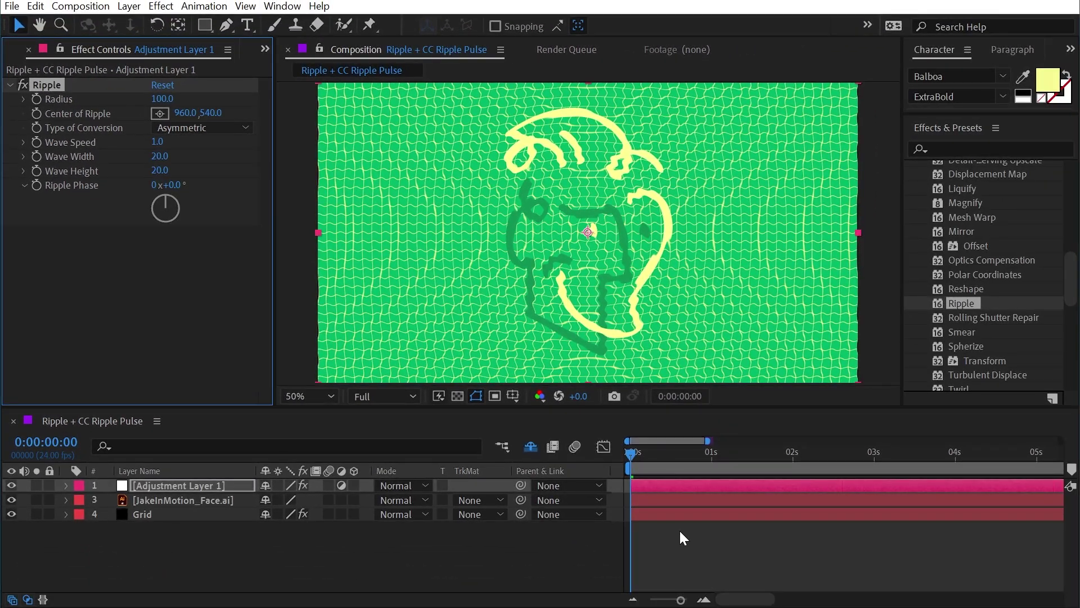
key("space")
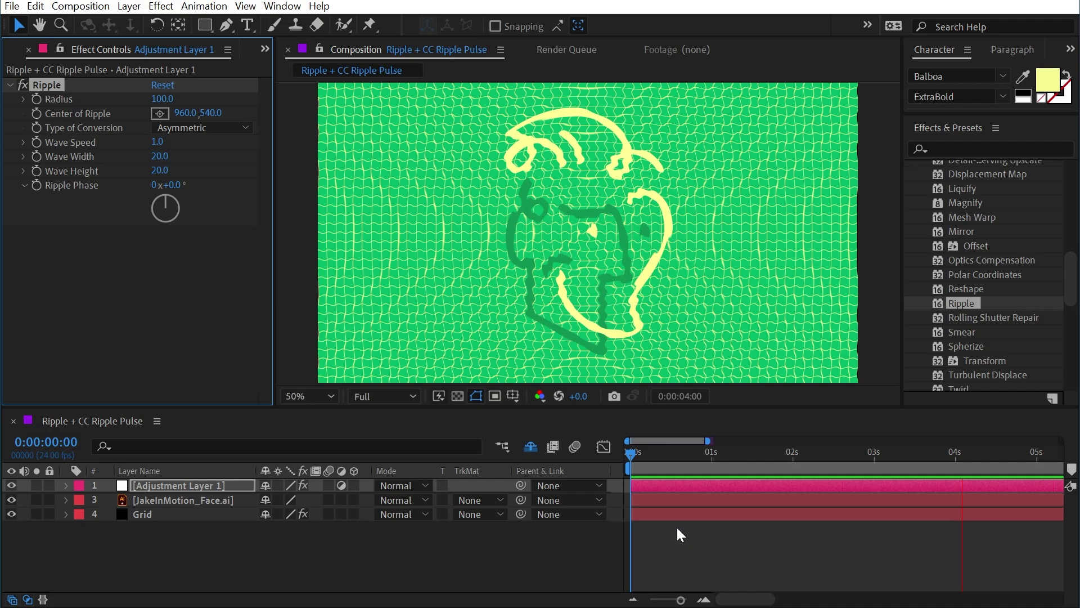
key("space")
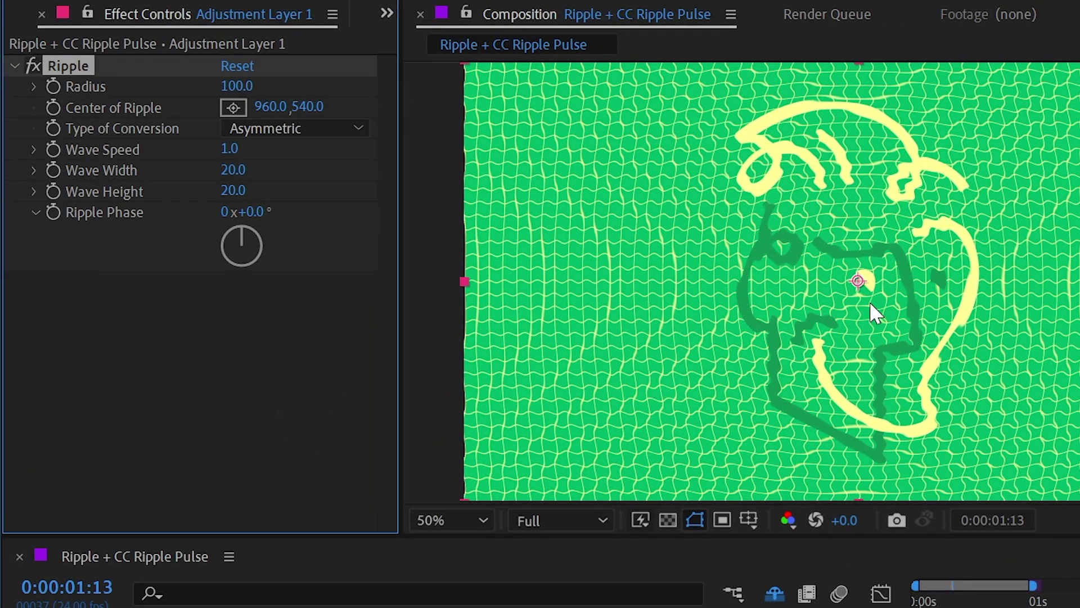
Drag the ripple centre to the frame's left edge at 4.0, 544.0 and preview it
left_click_drag(322, 121, 485, 92)
left_click_drag(857, 332, 464, 281)
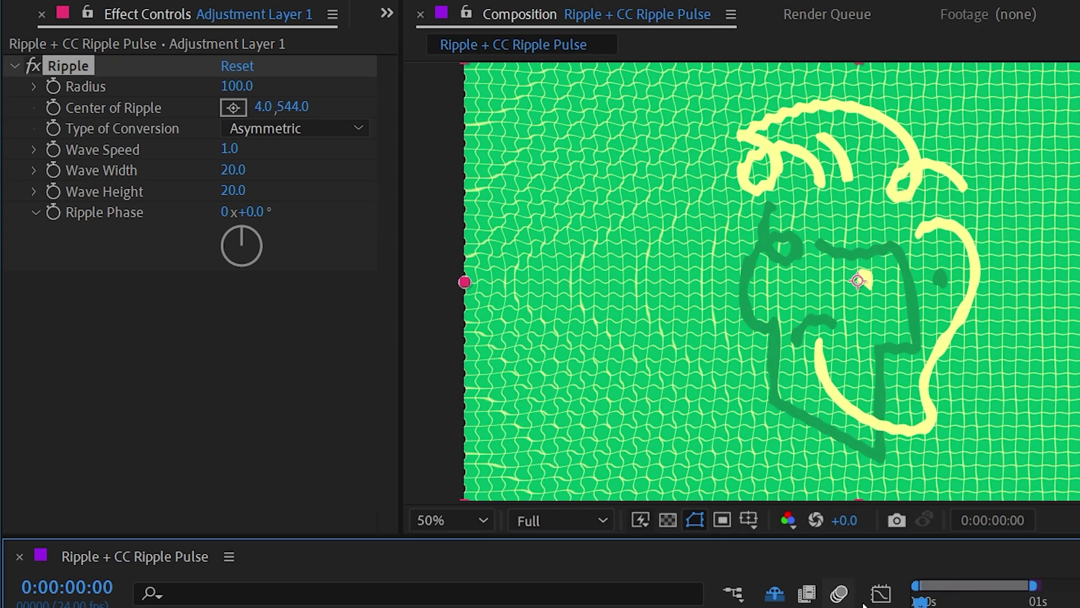
key("space")
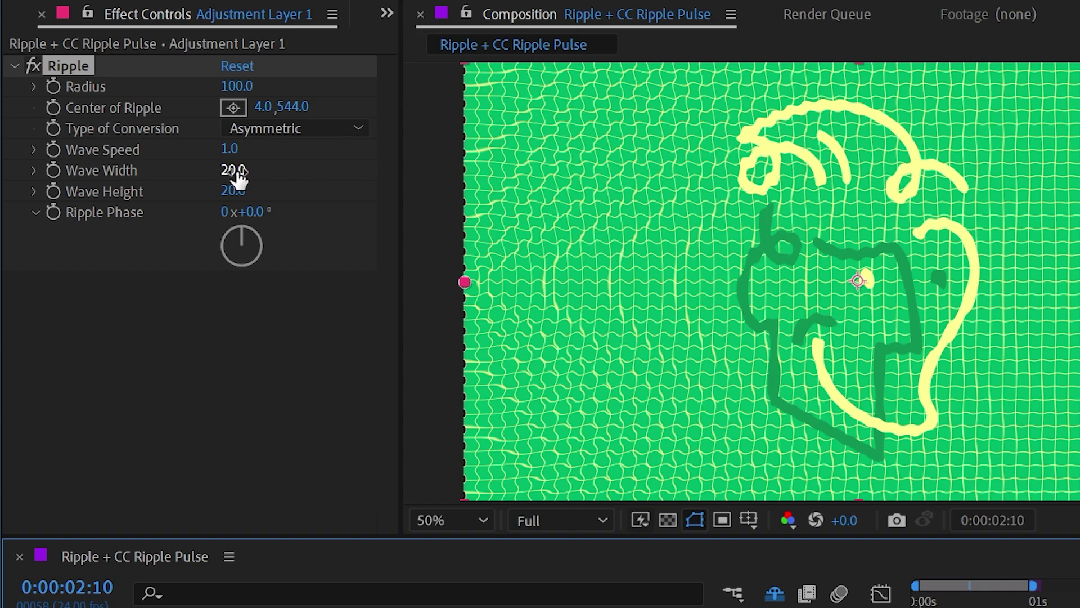
Scrub Wave Width up to 61.0 and move the ripple centre to 478, 578
left_click_drag(236, 180, 423, 228)
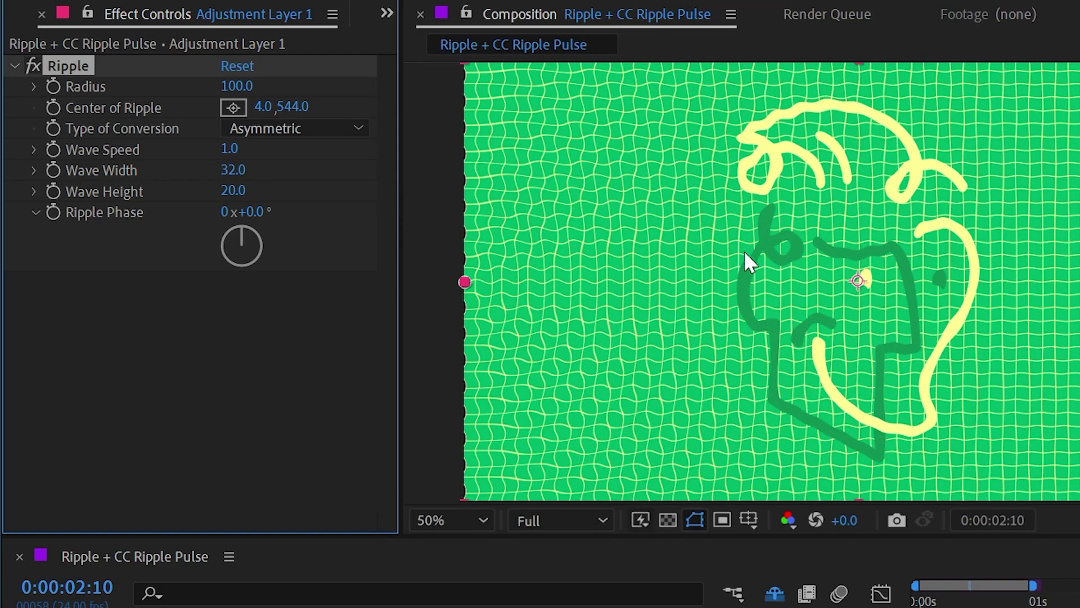
left_click_drag(833, 262, 582, 276)
left_click_drag(233, 170, 567, 142)
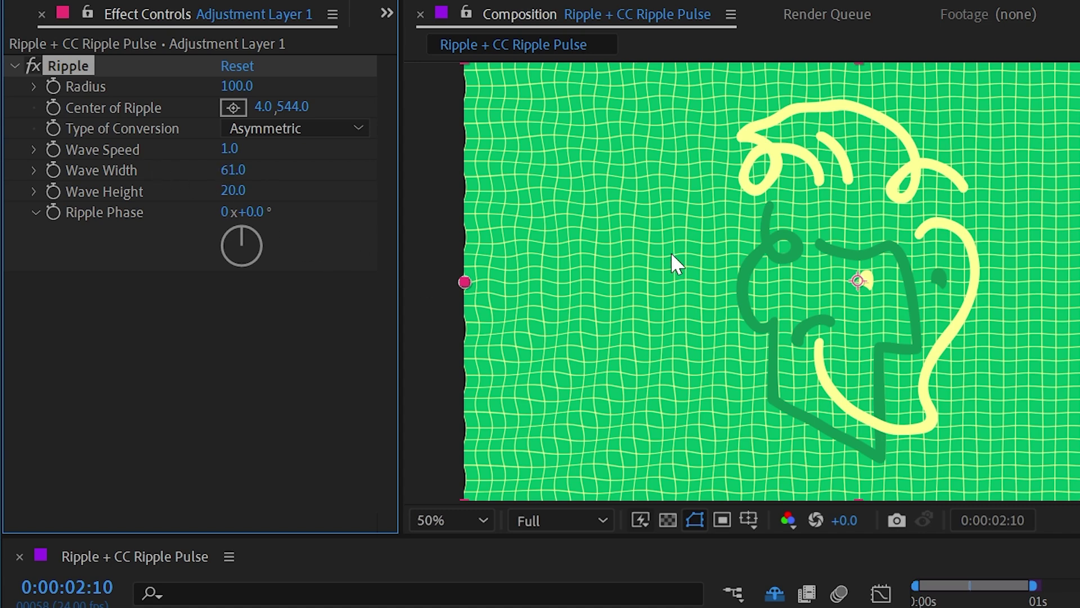
left_click_drag(482, 283, 664, 298)
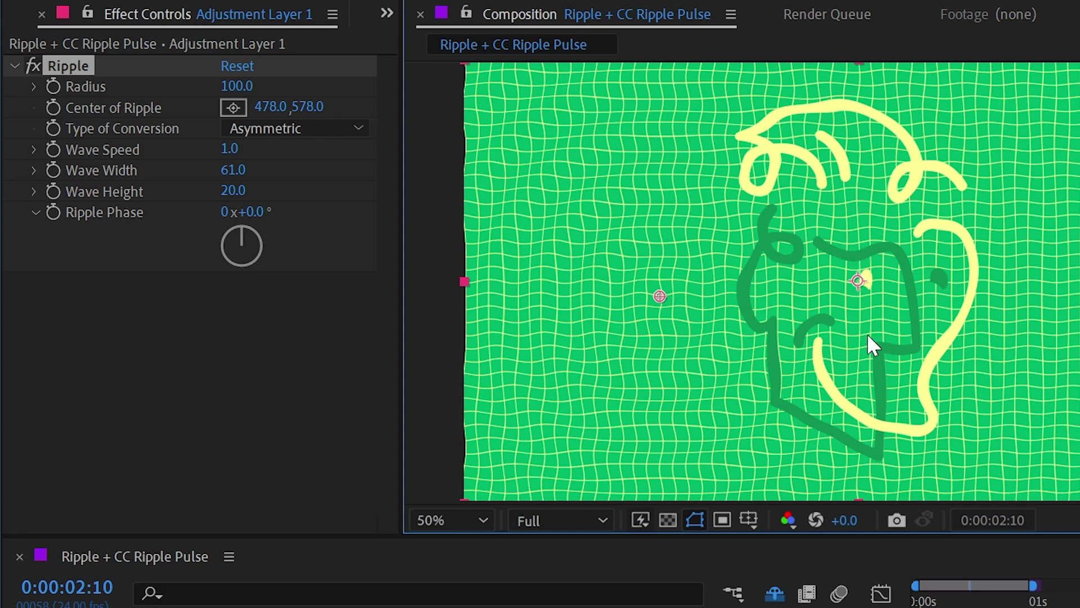
Reset Center of Ripple to 960, 540, nudge Wave Width to 63.7, and preview
left_click_drag(661, 295, 626, 281)
right_click(103, 115)
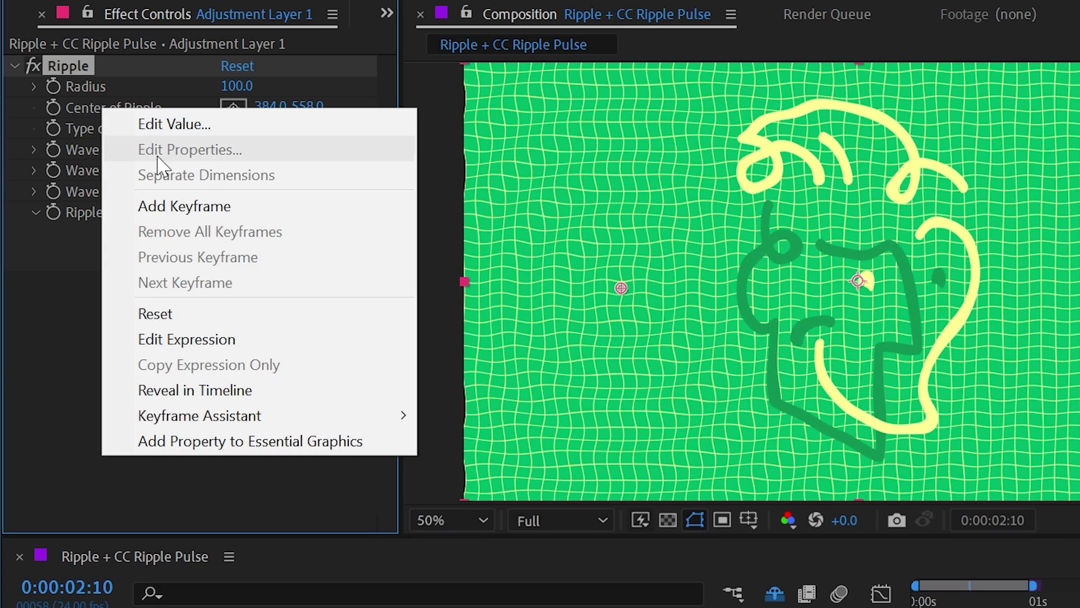
left_click(168, 313)
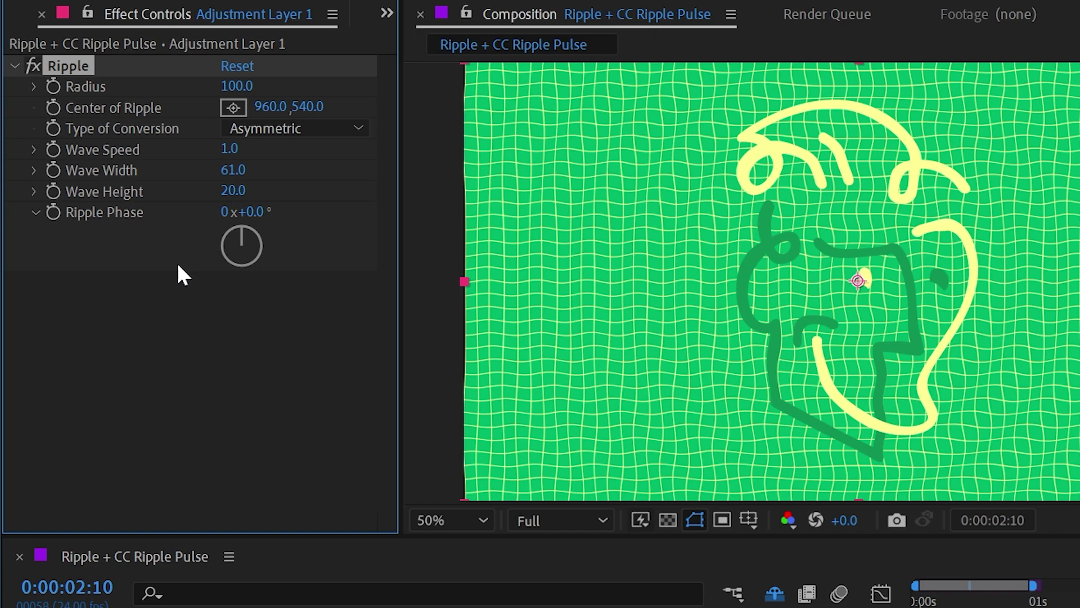
left_click_drag(234, 172, 244, 163)
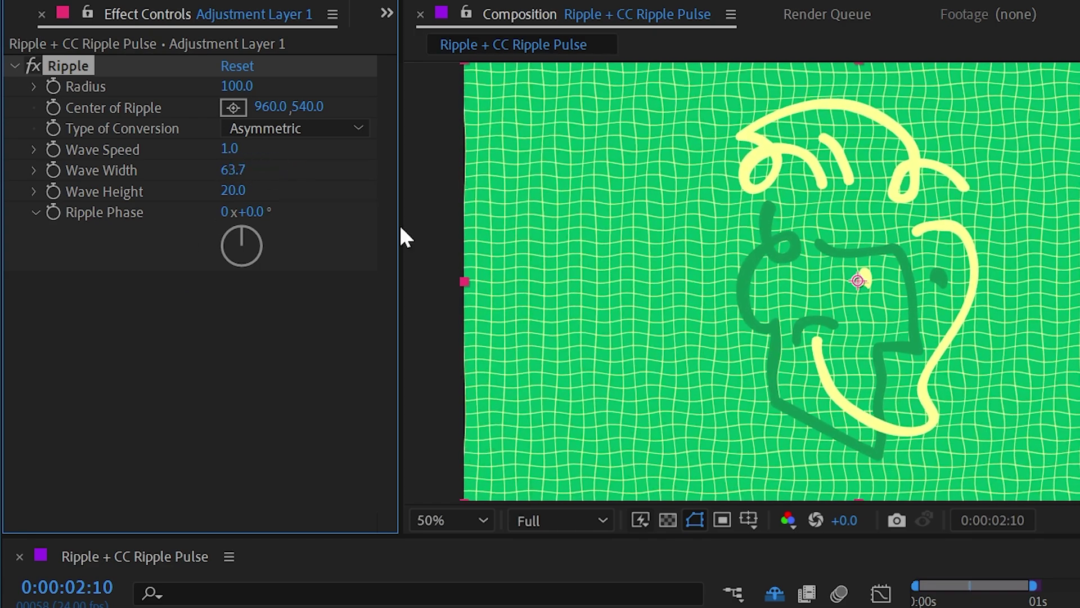
left_click(825, 575)
key("space")
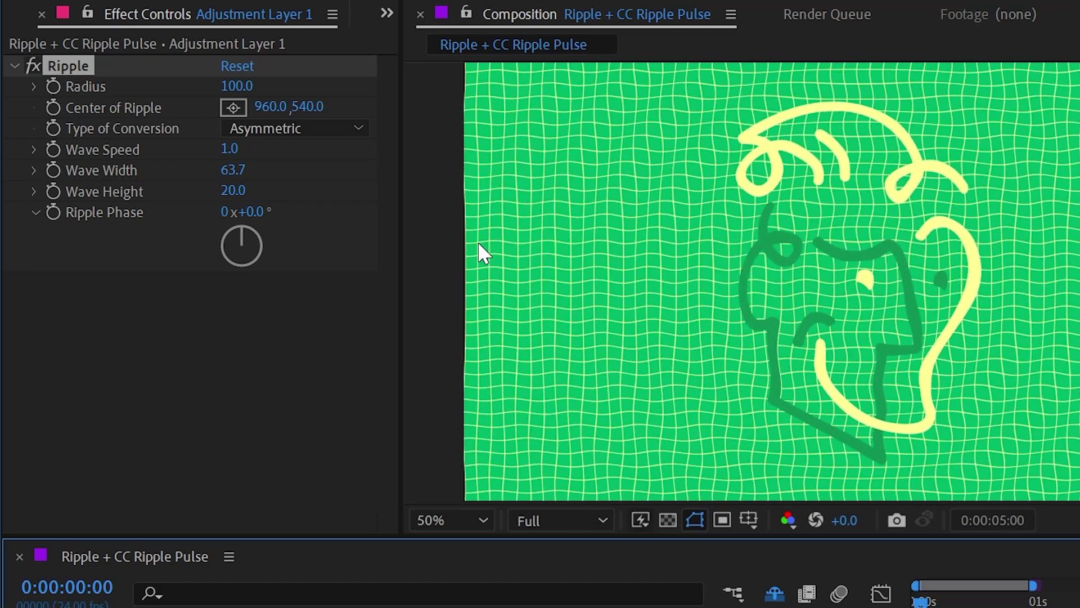
Raise Ripple Wave Height to 86.0 and Wave Width to 100.0
left_click(123, 195)
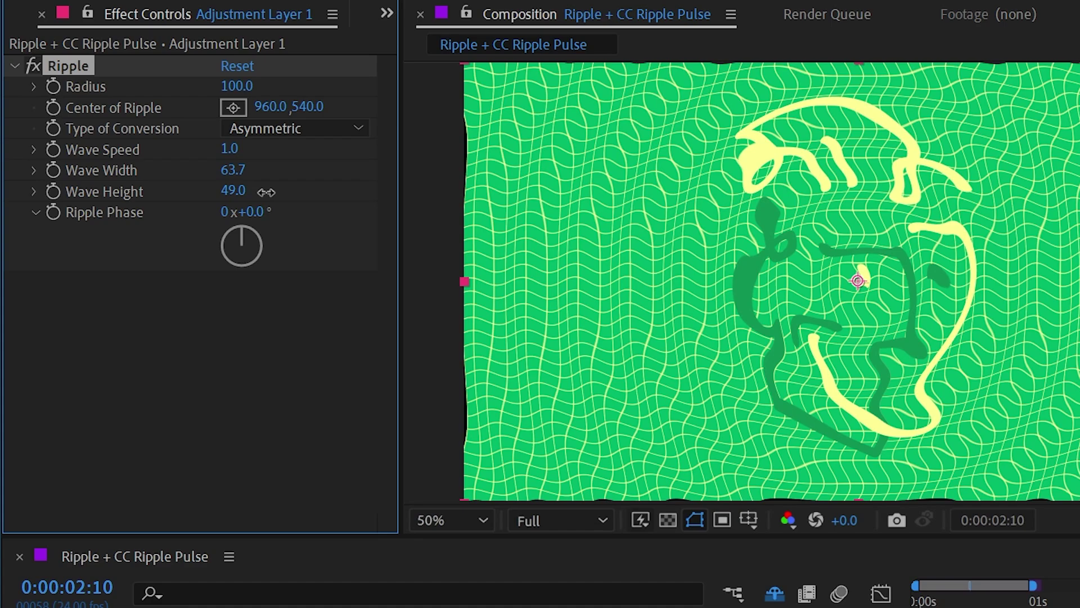
left_click_drag(266, 191, 846, 196)
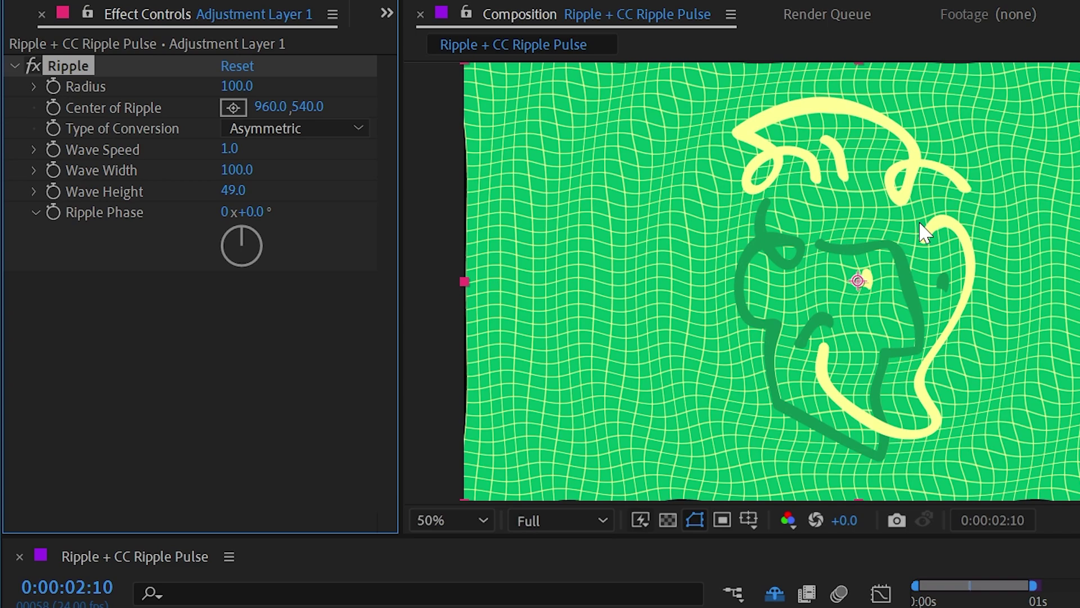
left_click_drag(231, 198, 470, 166)
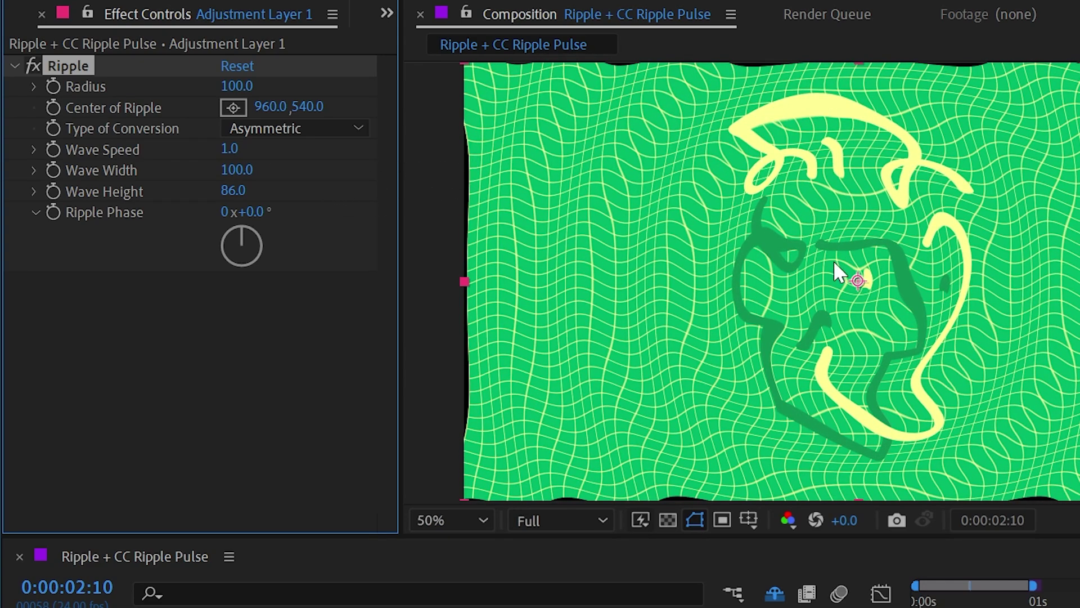
key("Home")
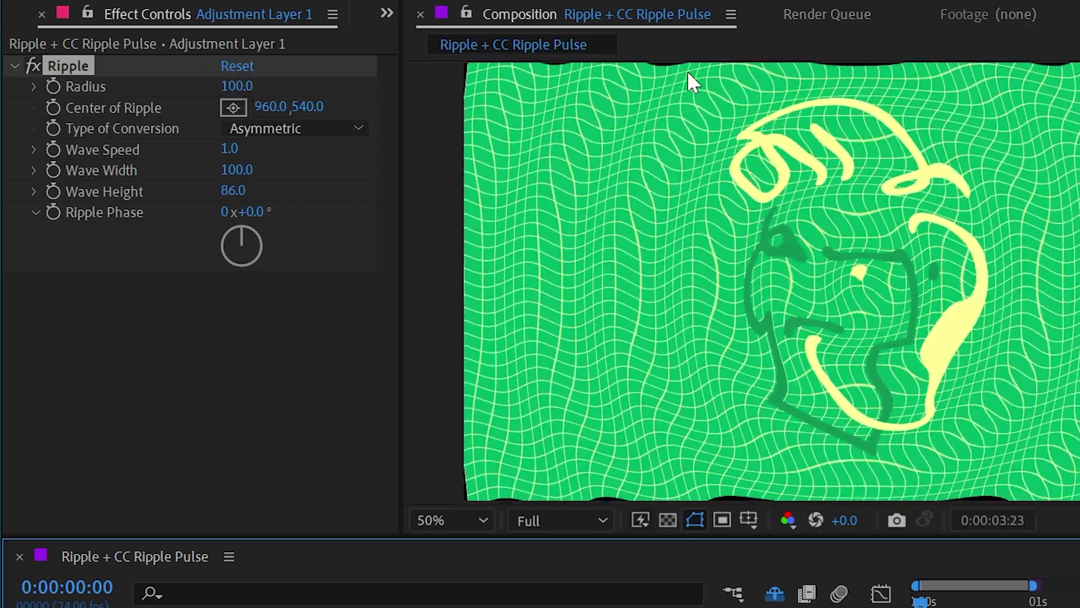
key("space")
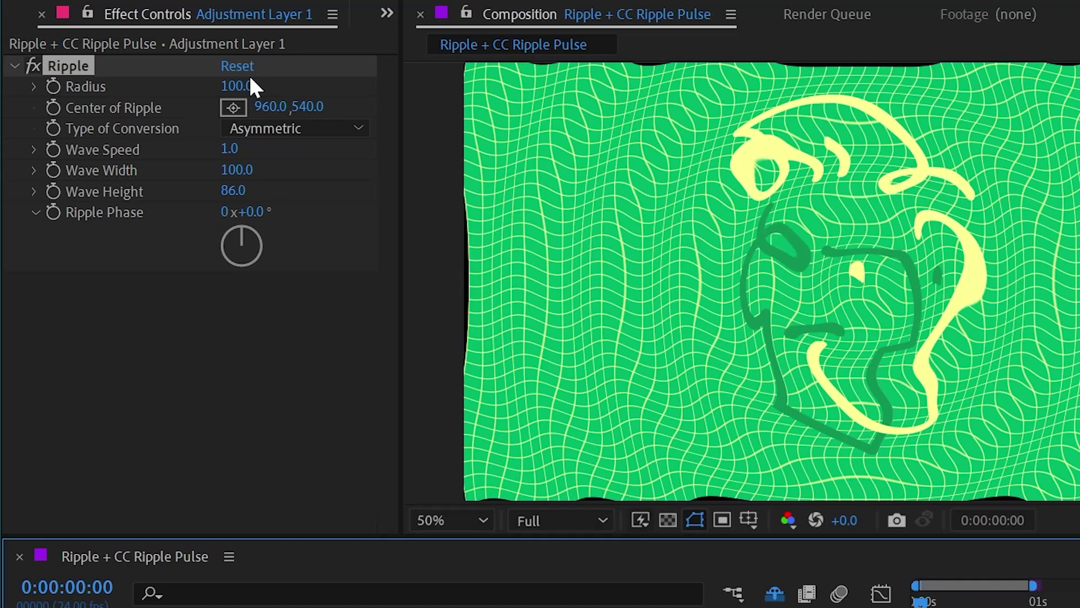
left_click_drag(250, 84, 142, 83)
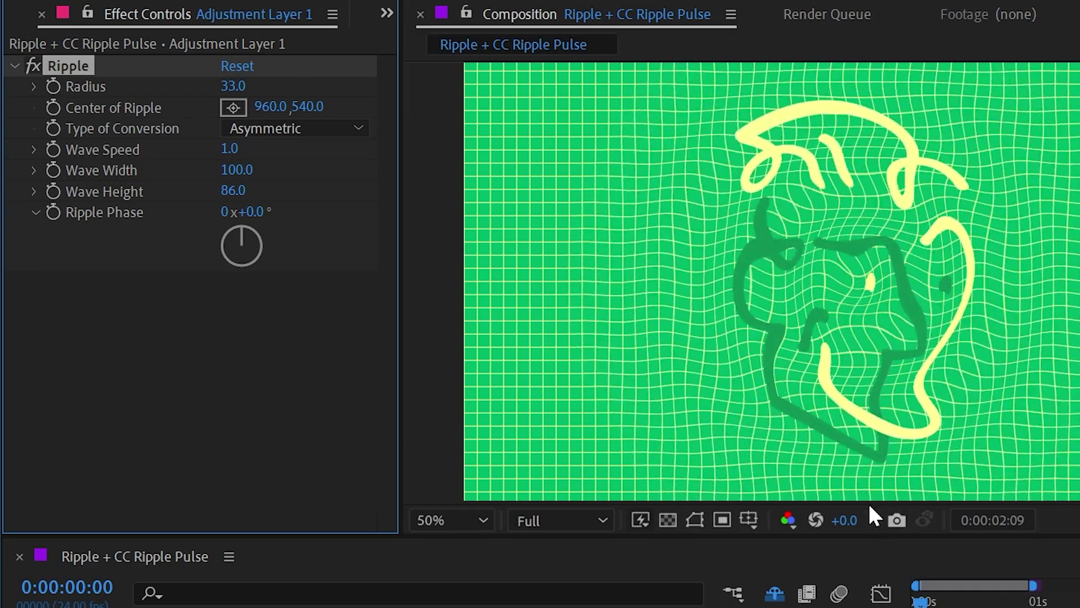
left_click_drag(229, 84, 312, 70)
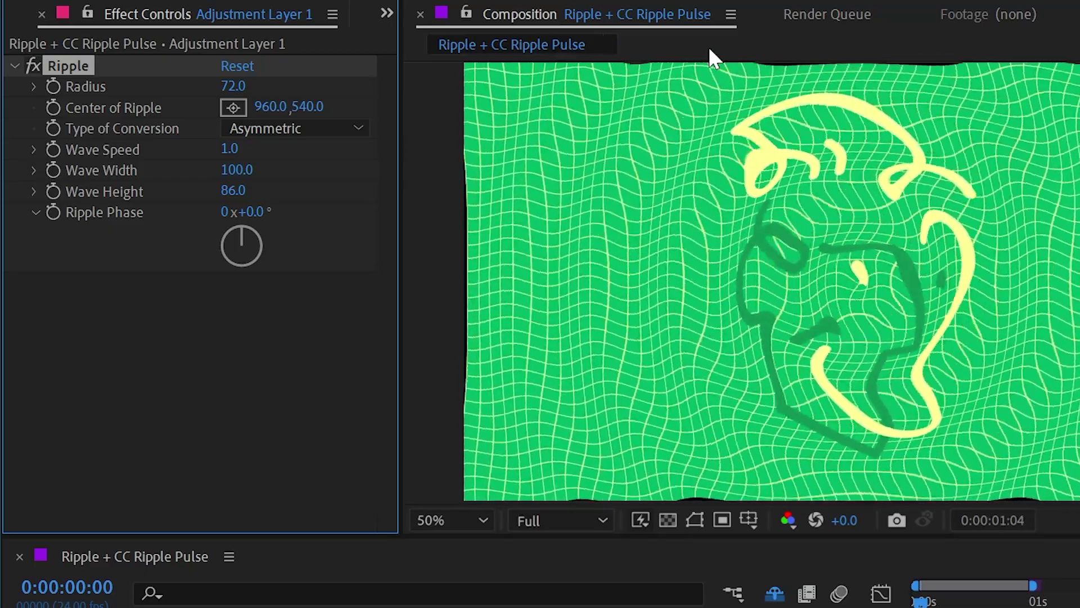
left_click_drag(233, 85, 173, 79)
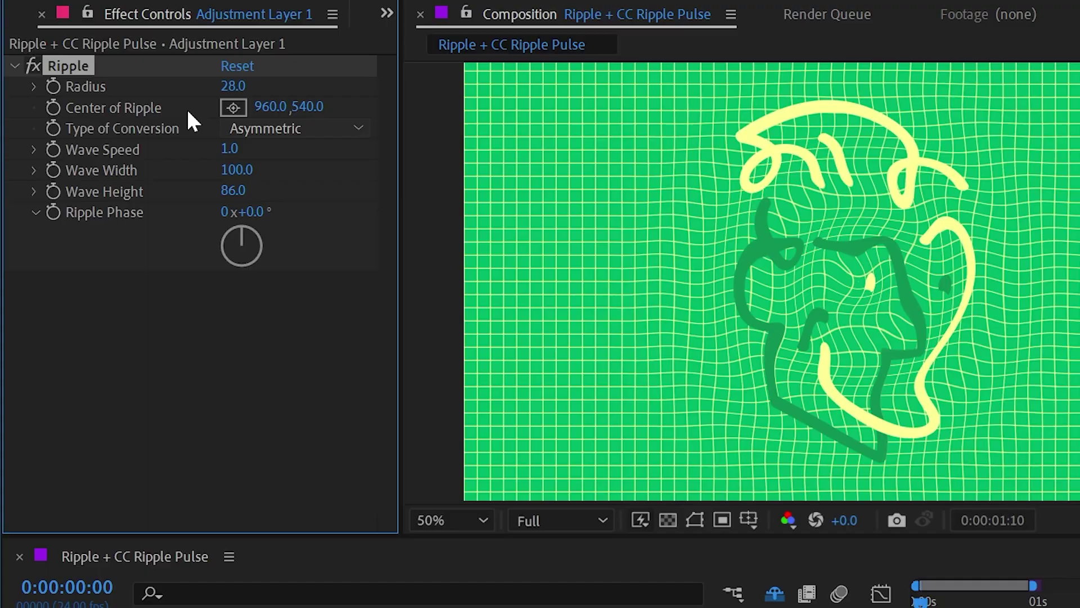
left_click_drag(233, 86, 273, 85)
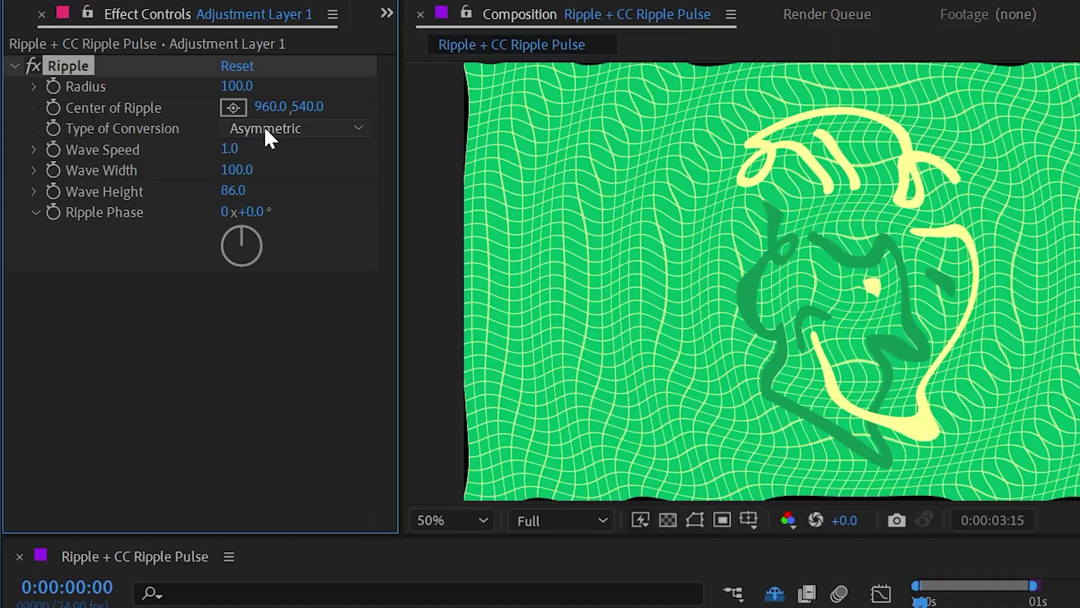
Set the Ripple conversion type to Symmetric, with Wave Speed left at 1.0
left_click(266, 131)
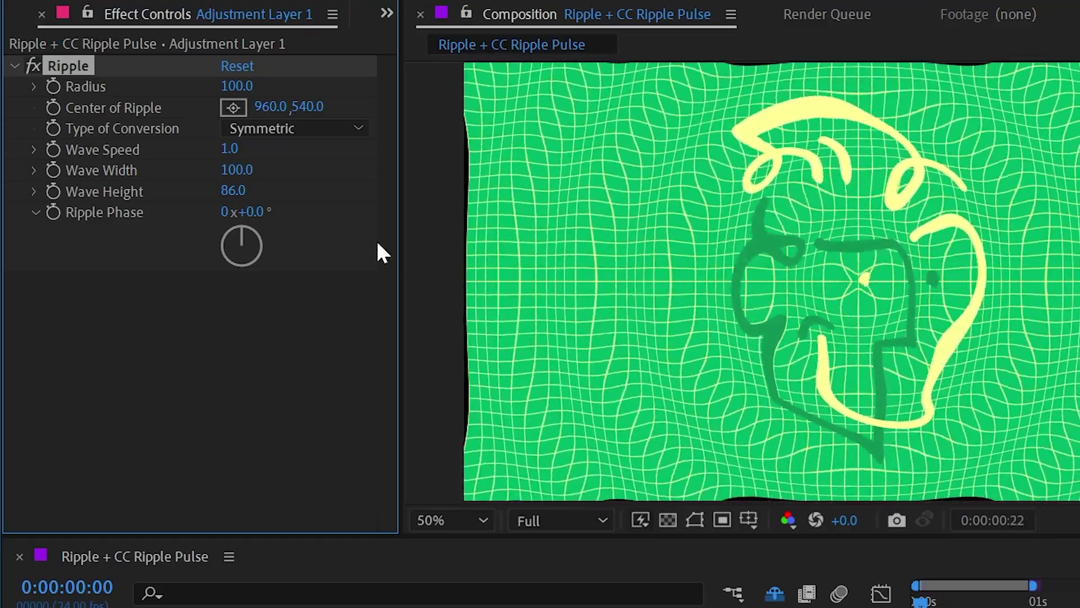
left_click(272, 128)
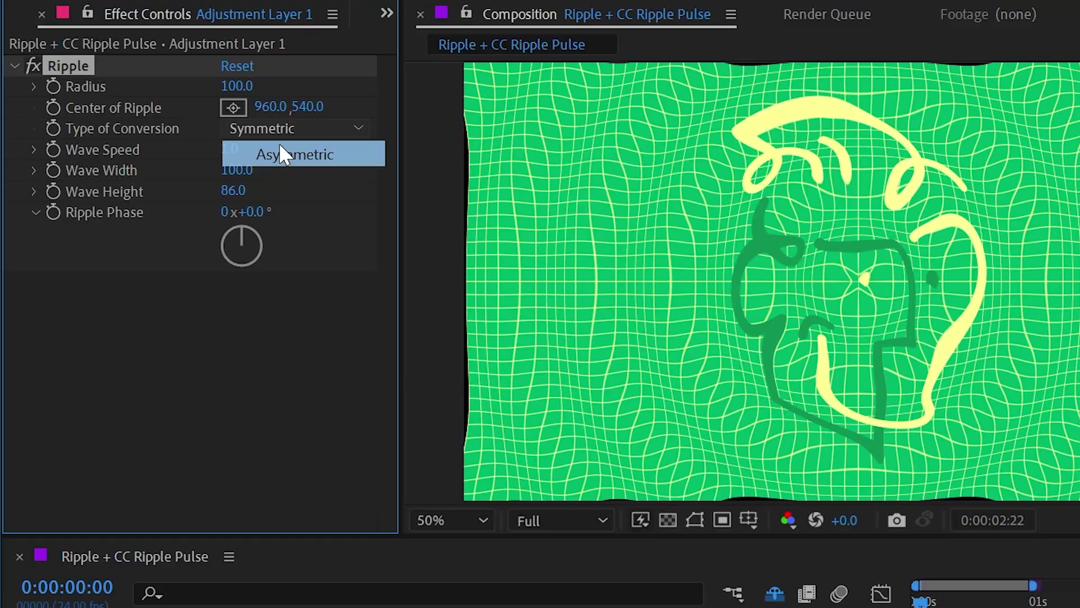
left_click(279, 154)
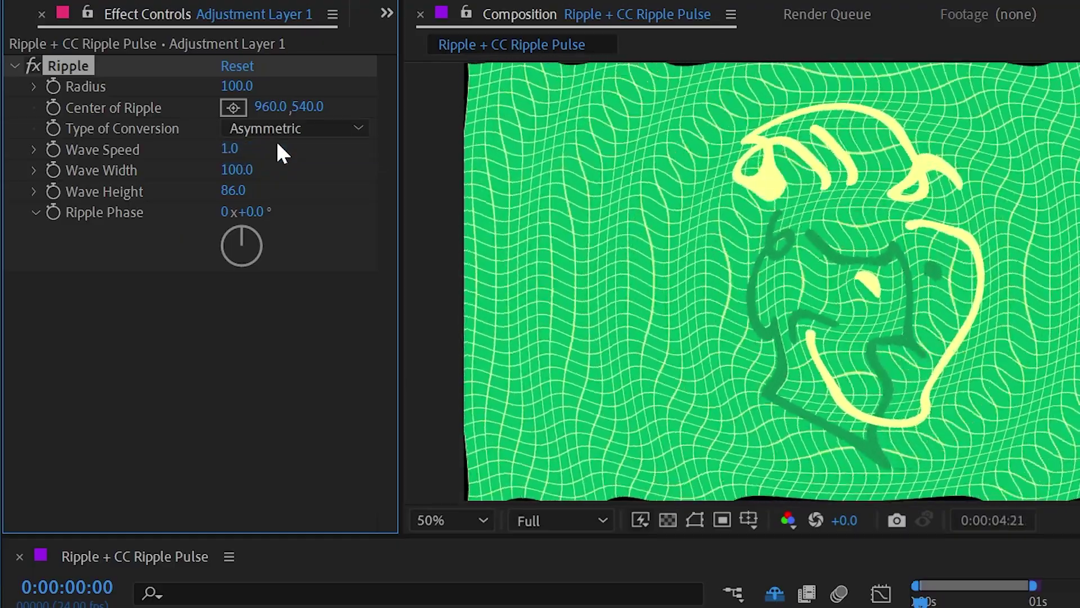
left_click(282, 128)
left_click(218, 169)
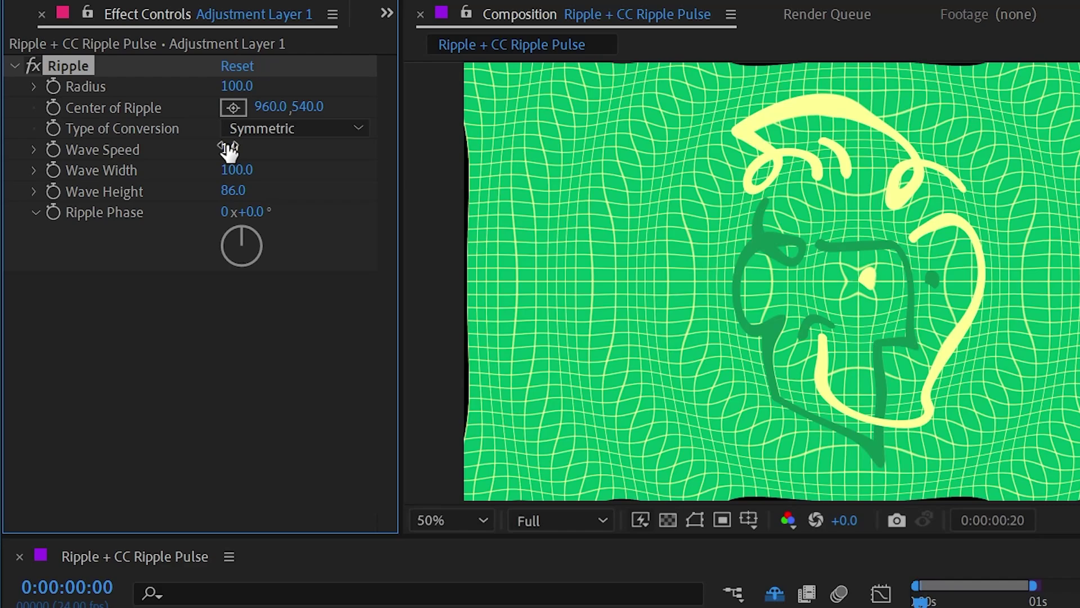
Step through the ripple at 0, 1, 2 and 3 seconds, then preview from the start
key("space")
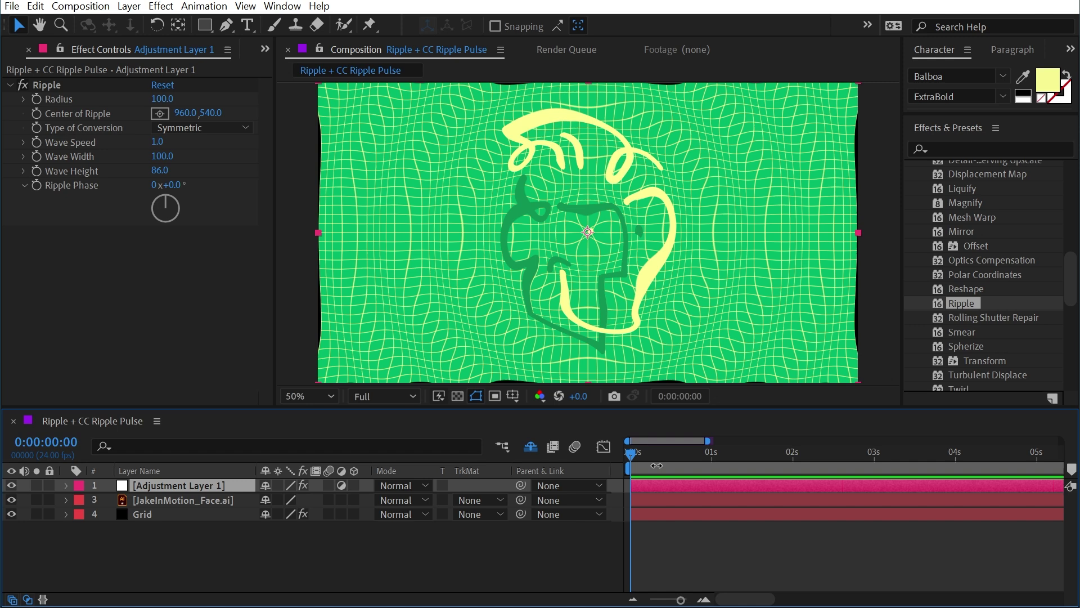
left_click(712, 452)
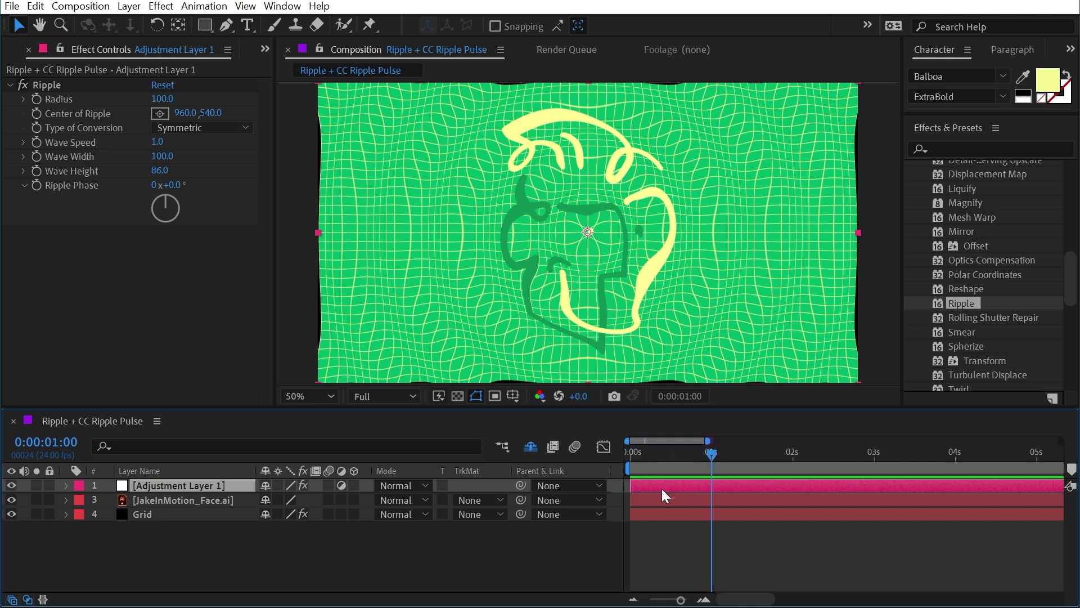
left_click(628, 453)
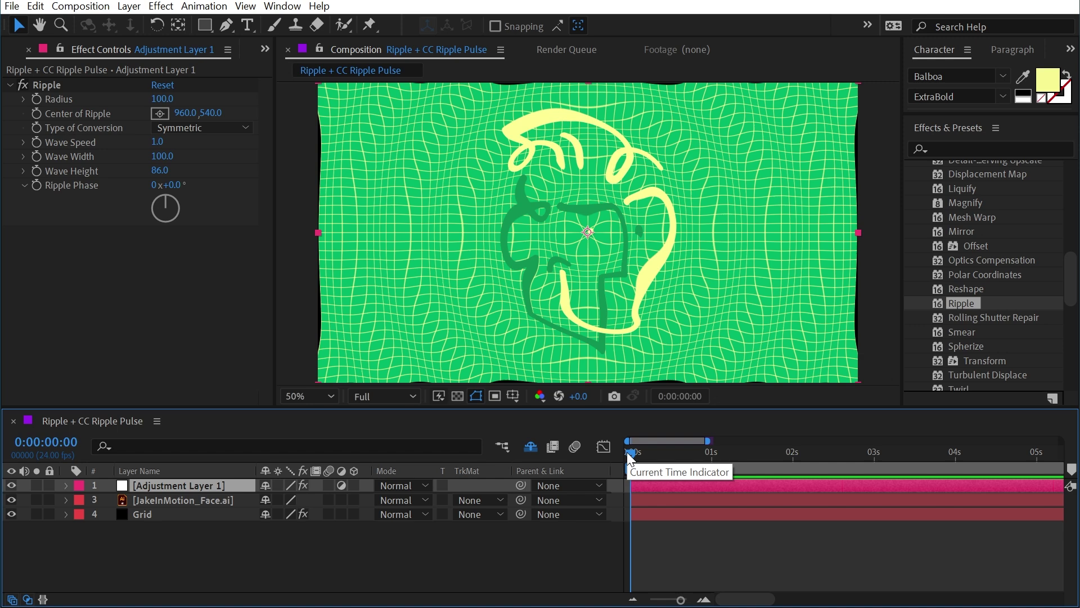
left_click(712, 452)
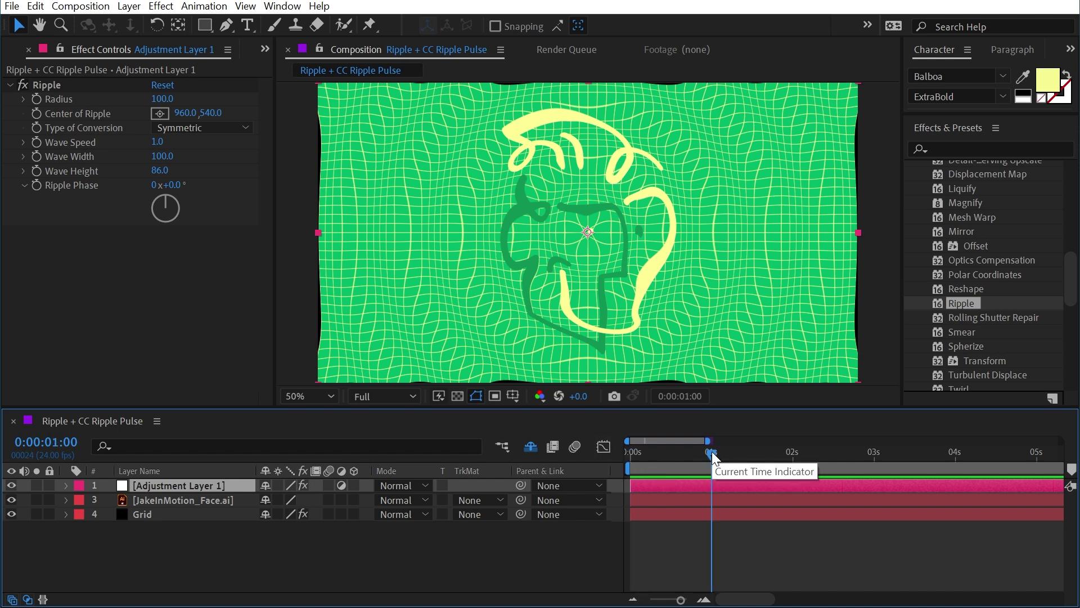
left_click(793, 453)
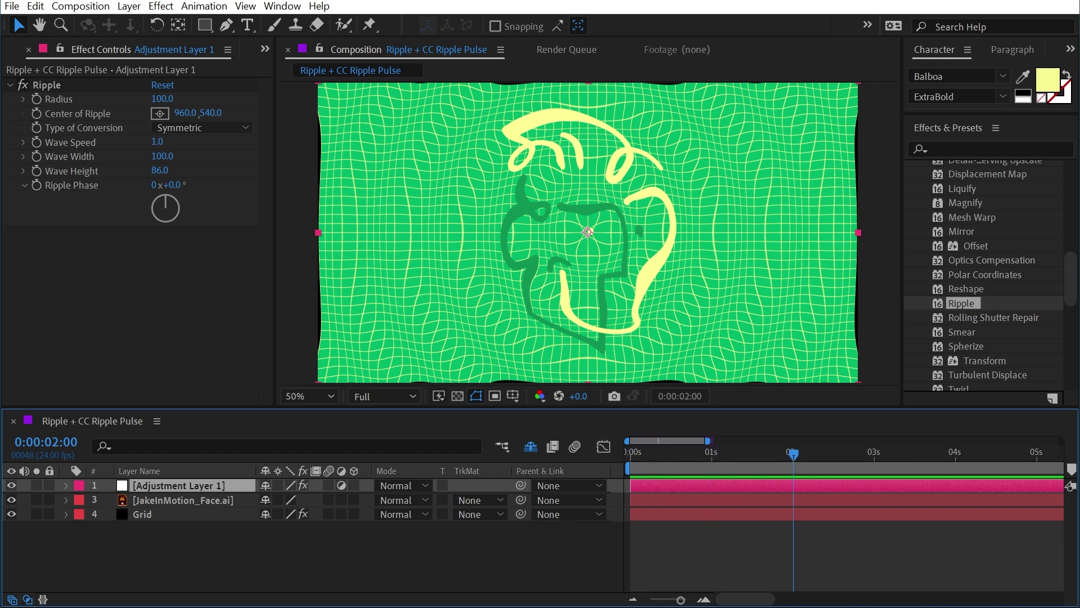
left_click(875, 452)
key("Home")
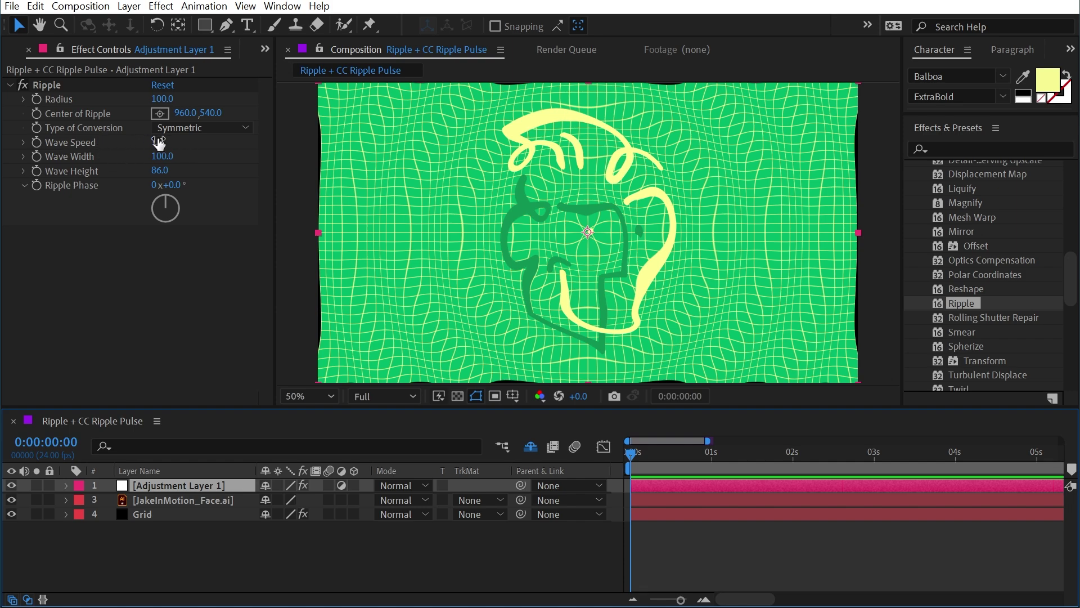
key("space")
key("space")
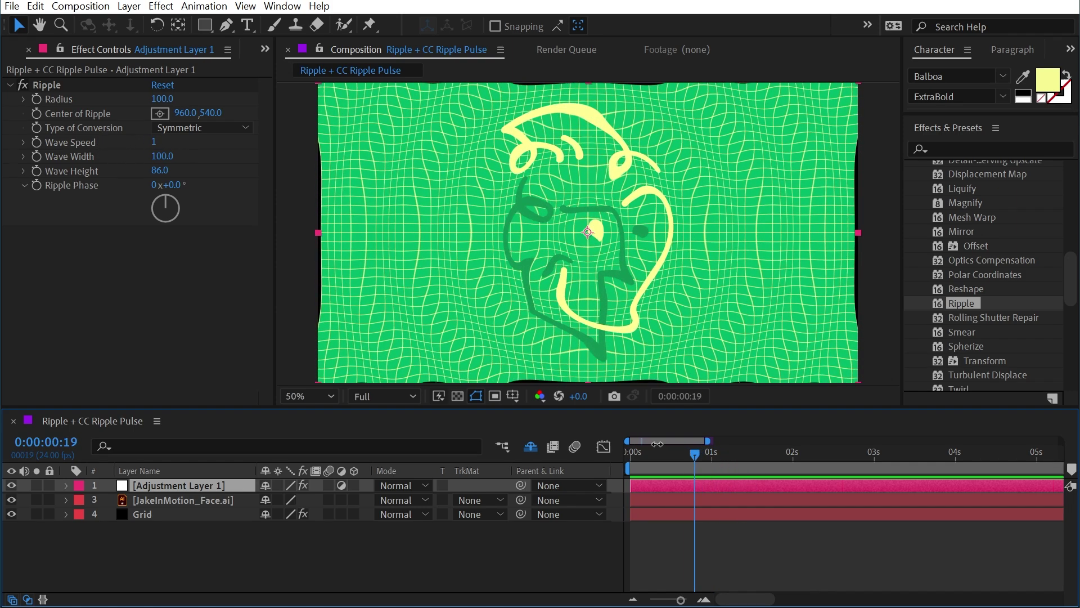
Set Wave Speed to 2 and scrub the time ruler to watch the faster ripple
left_click(154, 142)
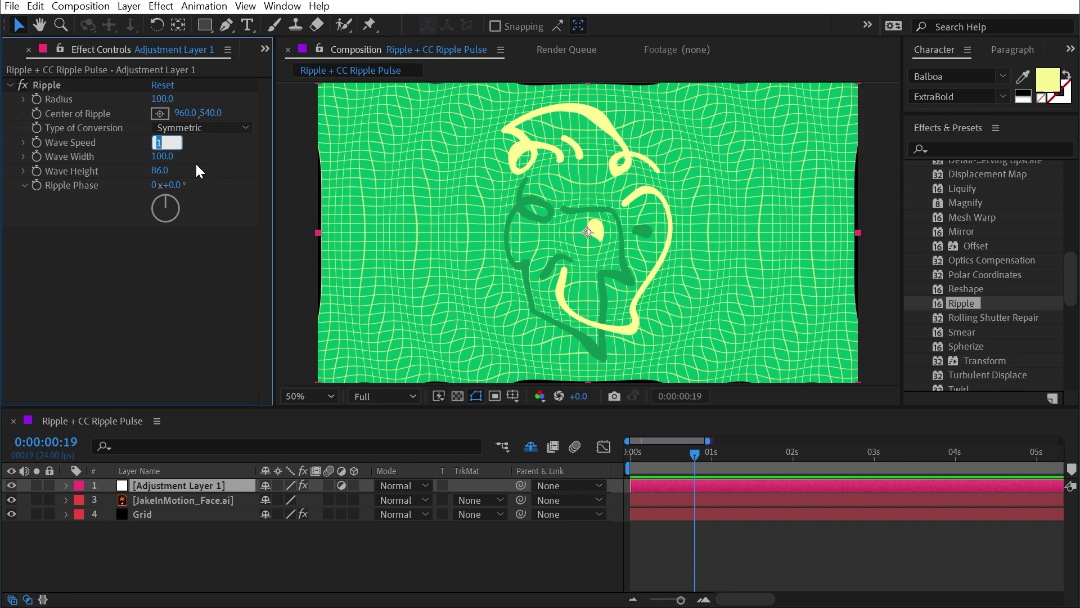
type("2")
key("Return")
left_click_drag(796, 452, 663, 477)
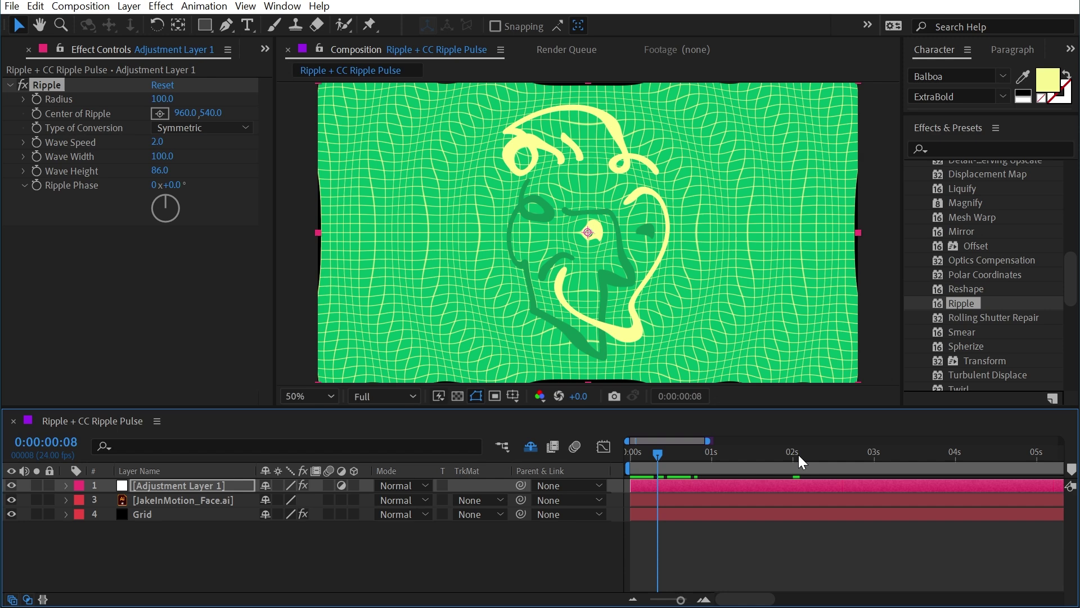
Lower Wave Speed to 0.5 and compare the ripple at 0, 1 and 2 seconds
left_click(157, 141)
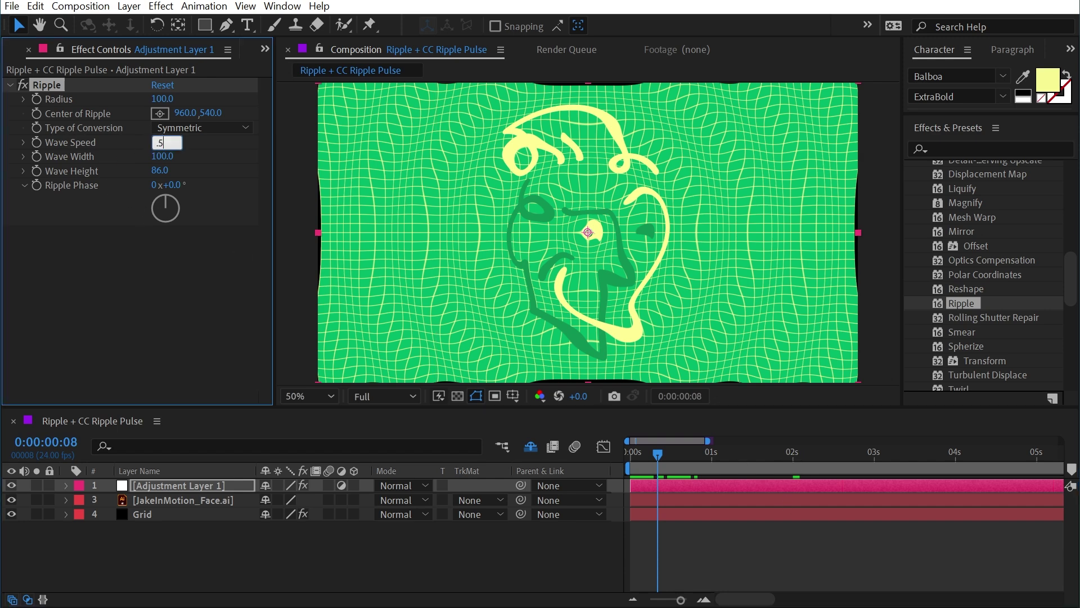
type(".5")
key("Return")
left_click(630, 453)
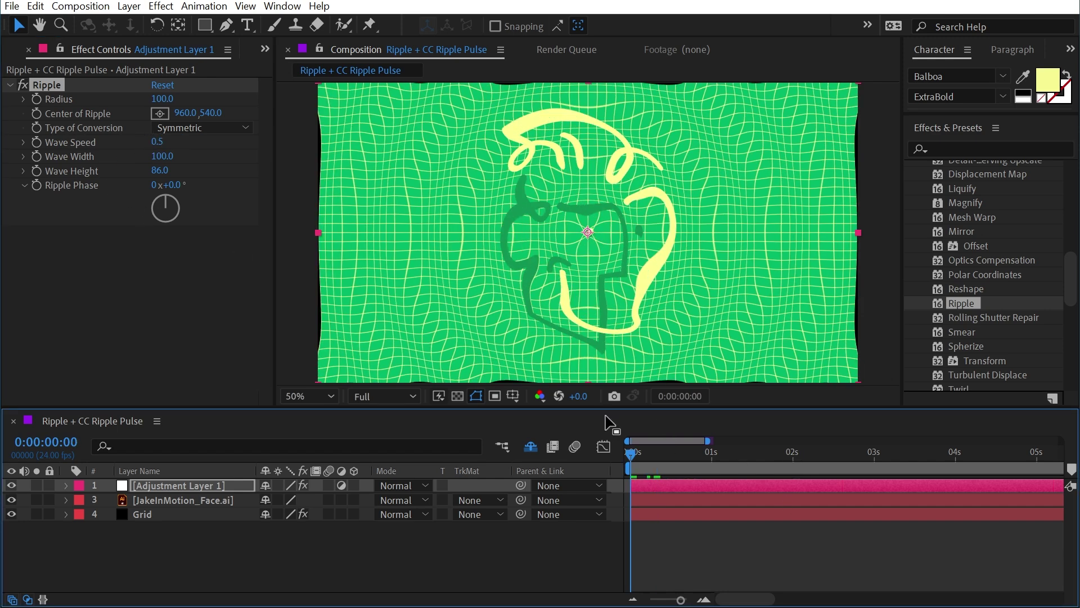
left_click(614, 395)
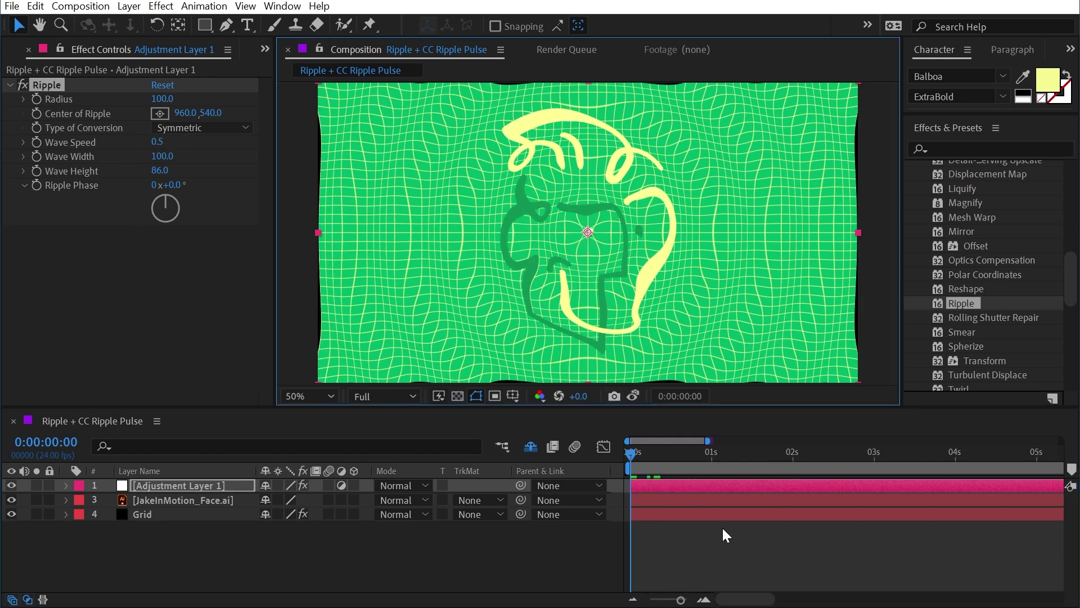
left_click(711, 450)
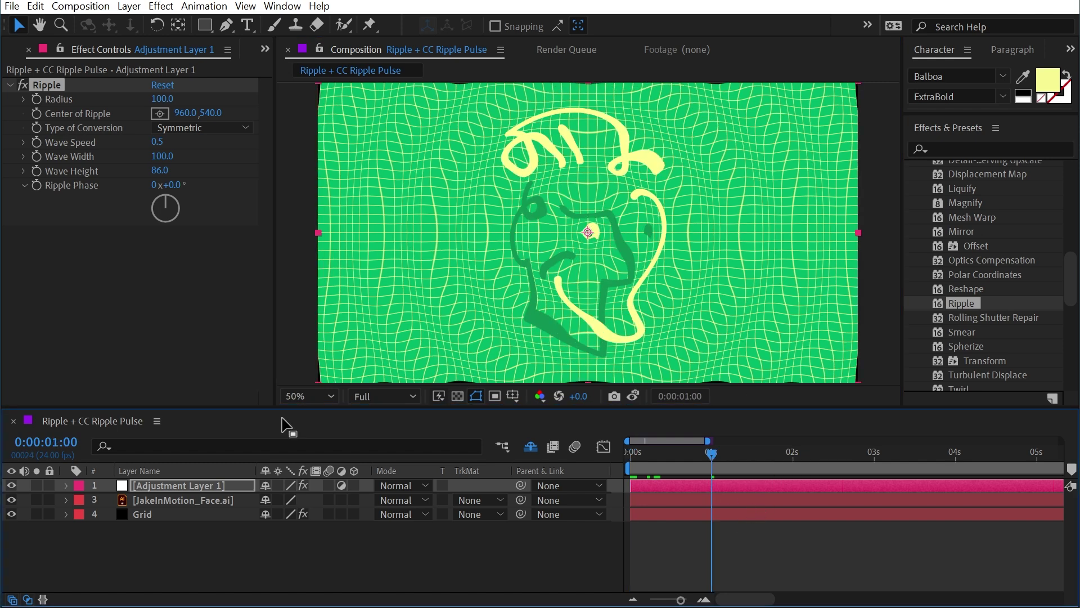
left_click(792, 452)
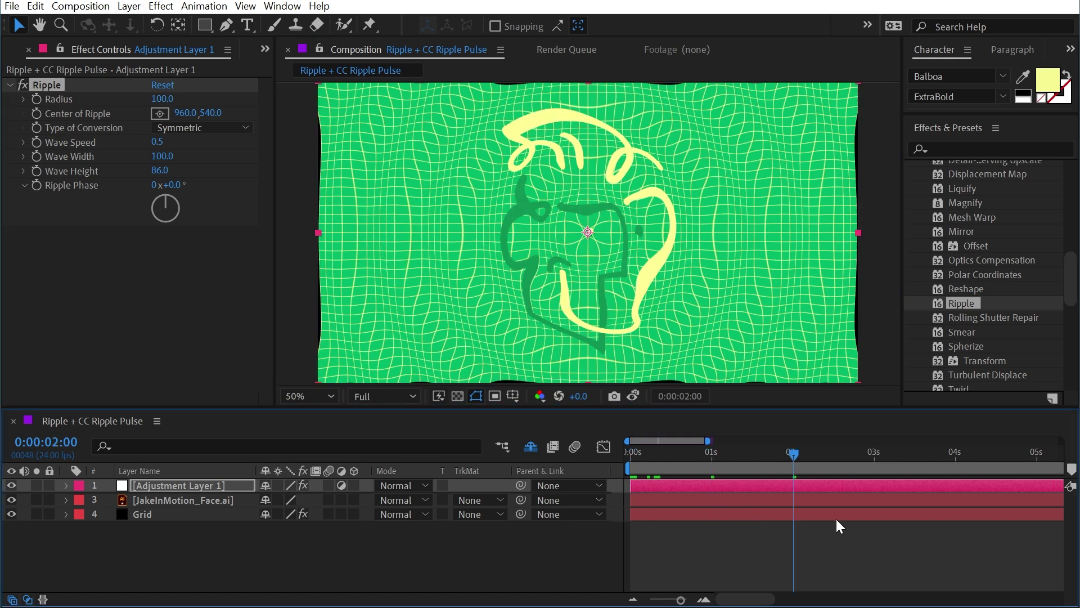
left_click(614, 396)
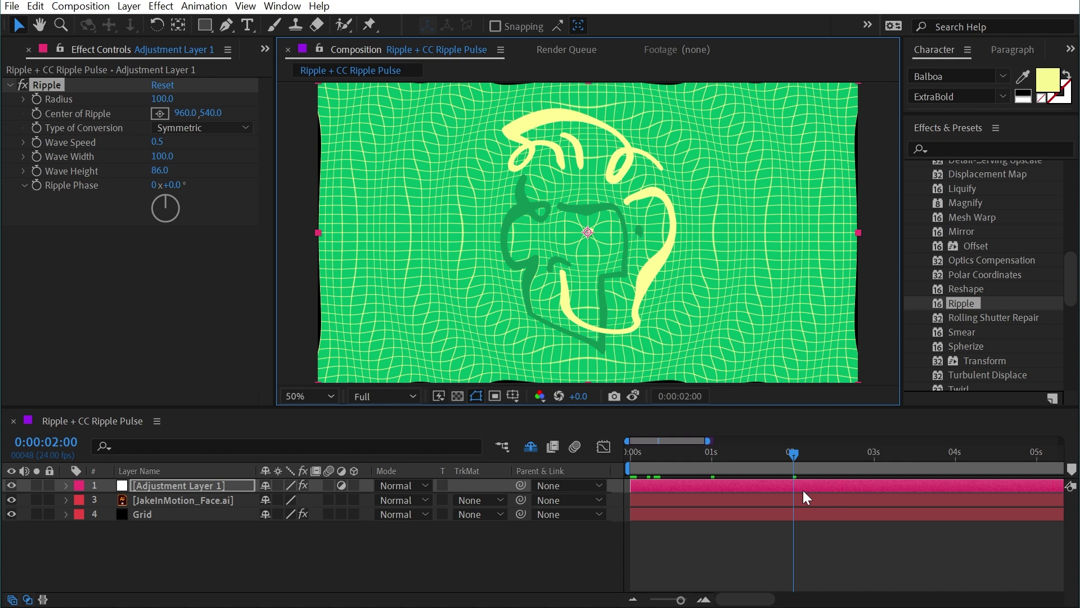
Set Wave Speed to 0 to freeze the ripple and return to the comp start
left_click(157, 143)
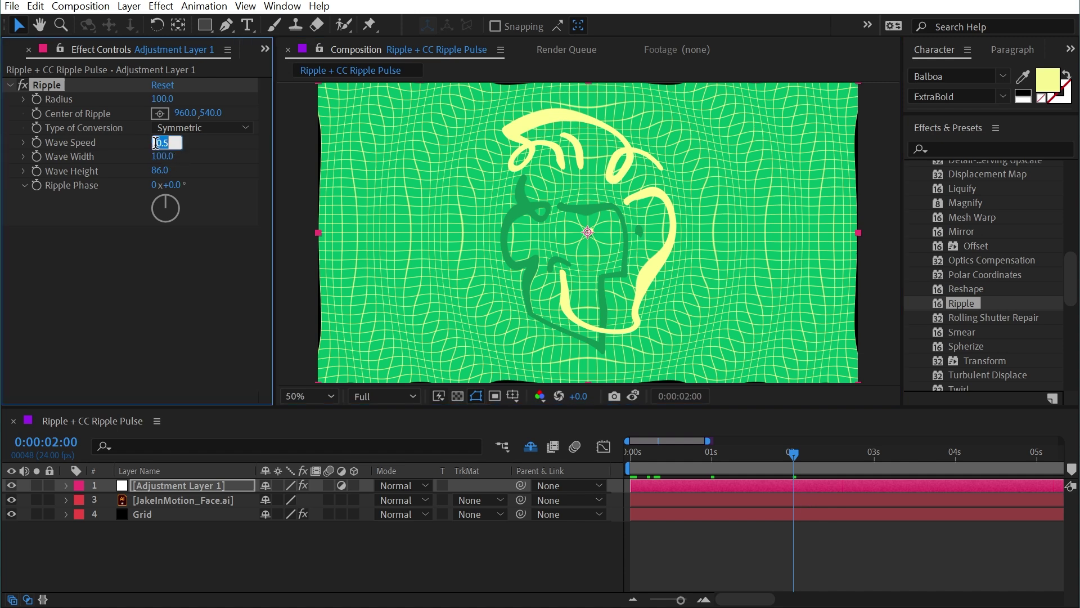
type("0")
key("Return")
left_click_drag(792, 472, 626, 444)
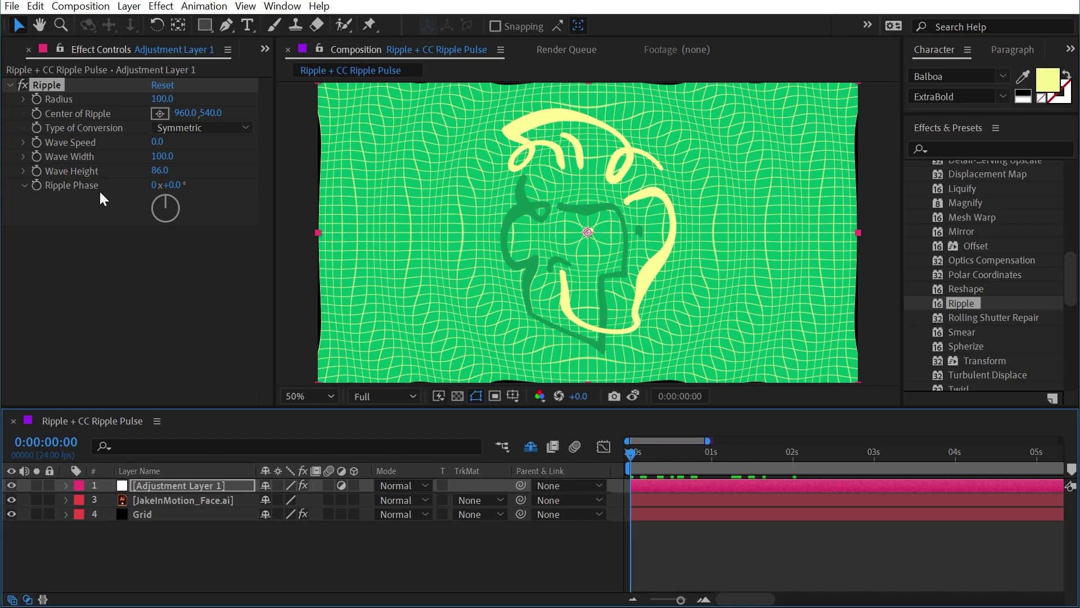
mouse_move(169, 185)
left_mouse_down()
mouse_move(711, 199)
mouse_move(232, 204)
mouse_move(165, 185)
left_mouse_up()
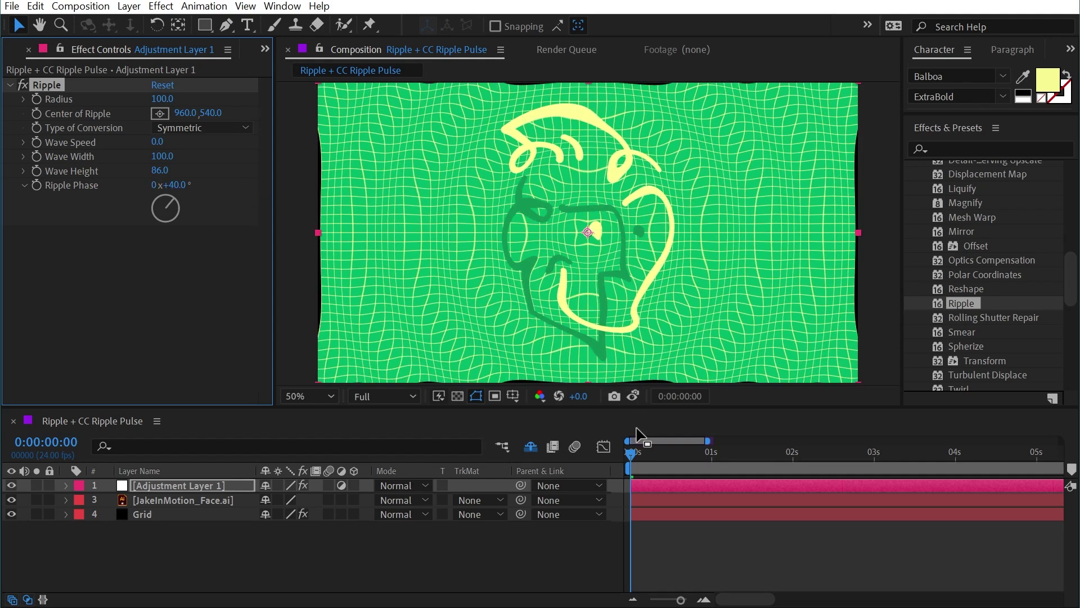
Keyframe Ripple Phase at 0° at 0 seconds and 1x at 1 second
left_click(181, 184)
type("0")
key("Return")
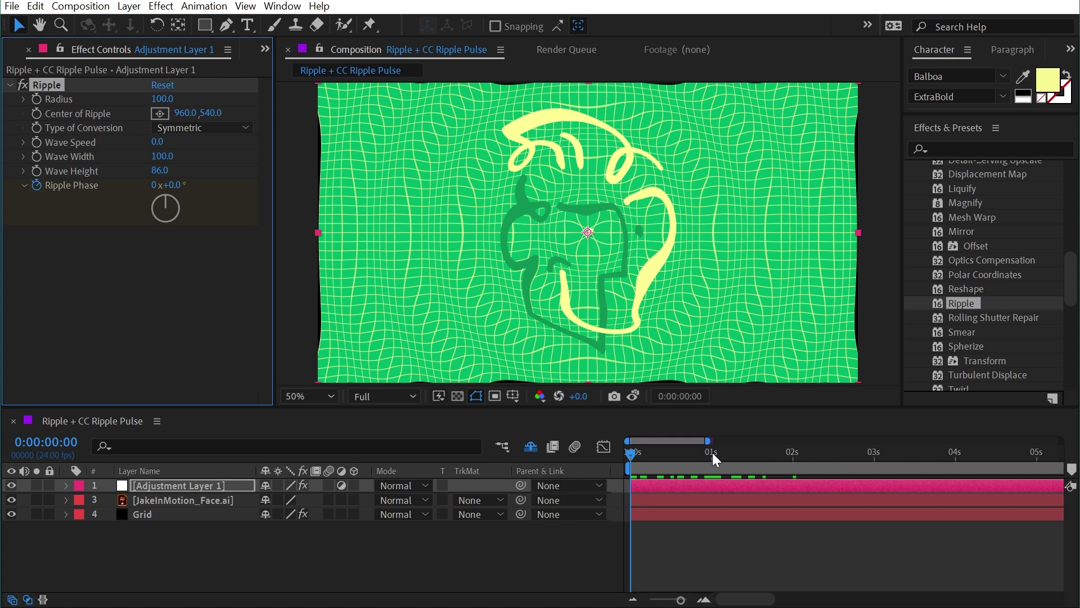
left_click(713, 453)
left_click(164, 187)
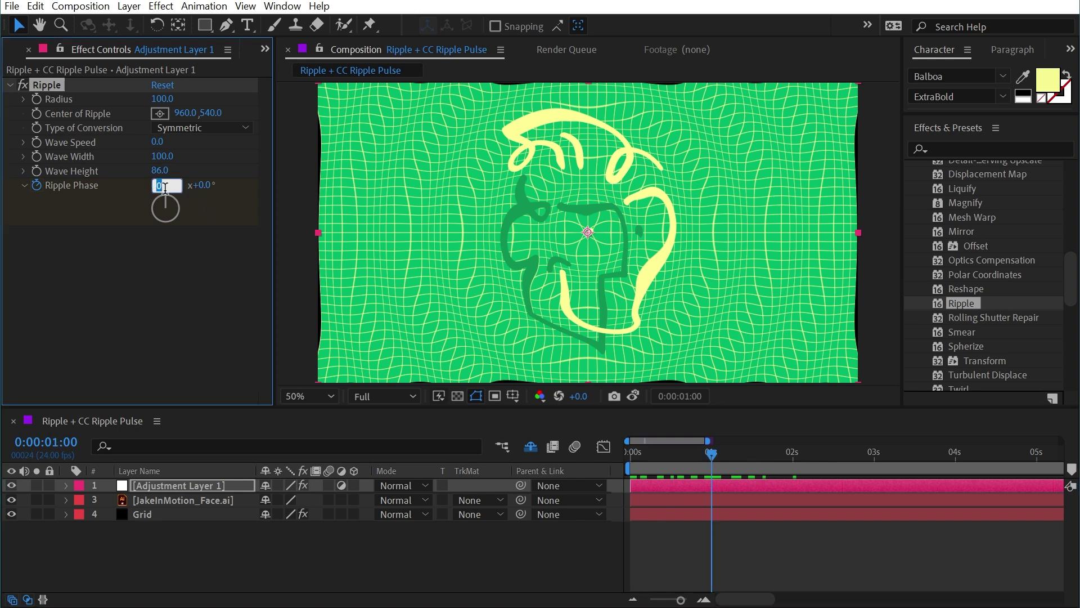
type("1")
key("Return")
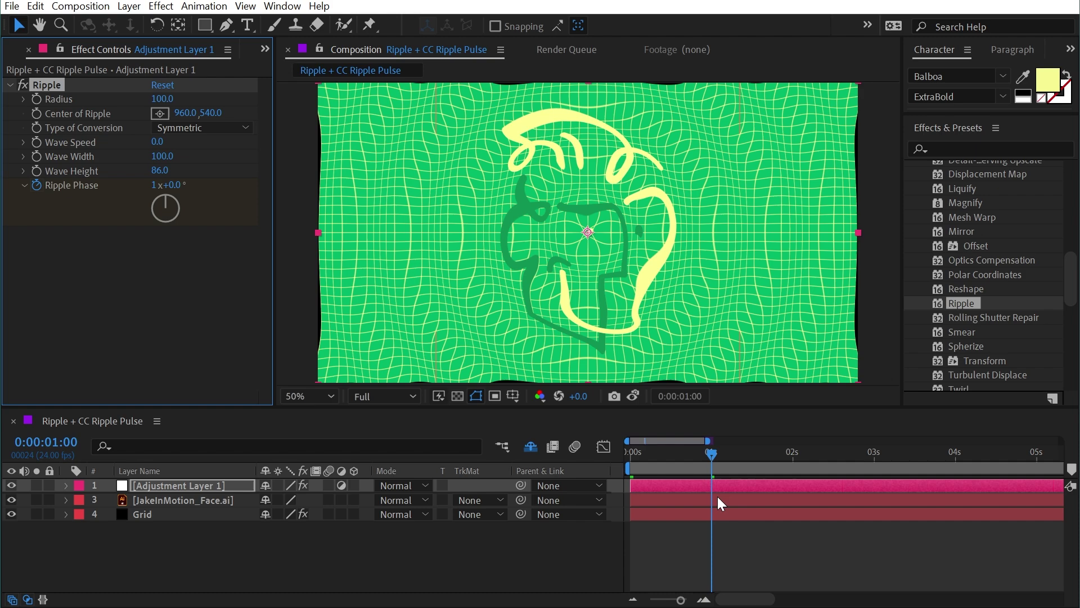
Reveal the keyframes with U and add a 1x+180° Ripple Phase keyframe at 3 seconds
key("u")
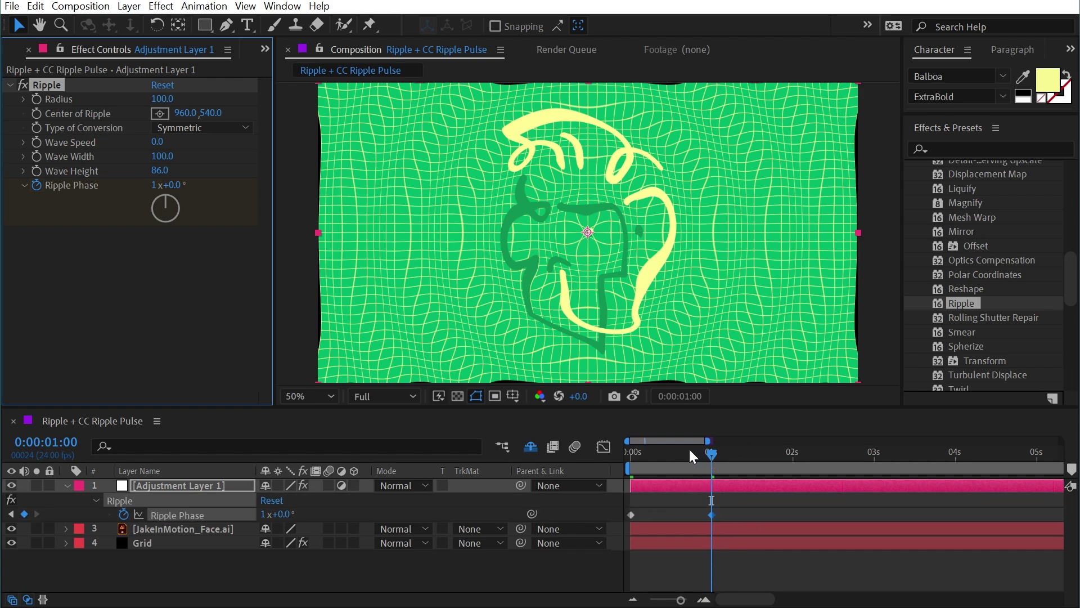
left_click_drag(688, 447, 717, 462)
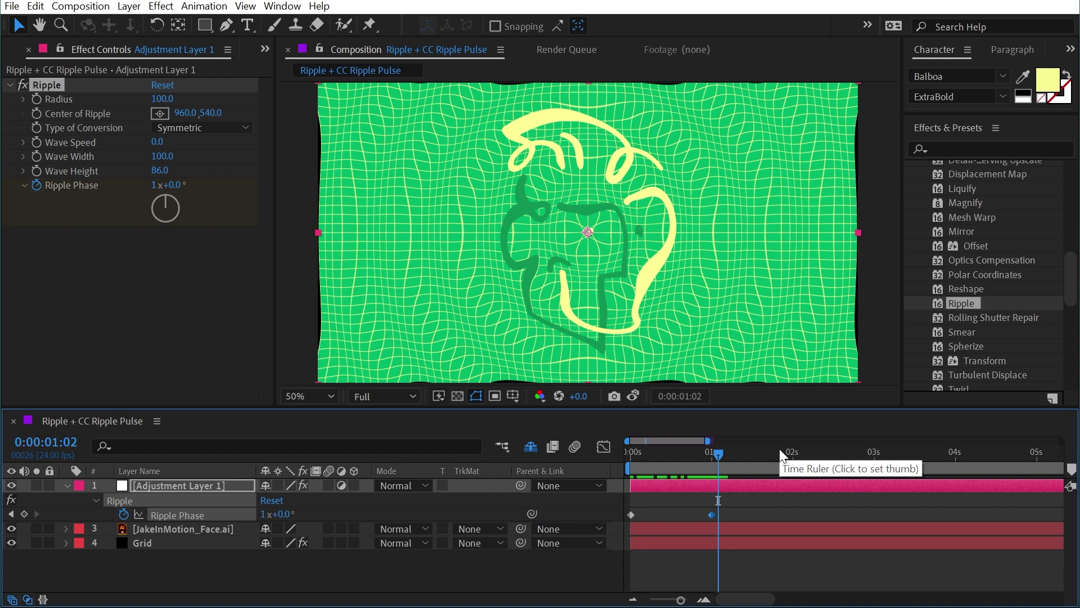
left_click_drag(779, 450, 874, 469)
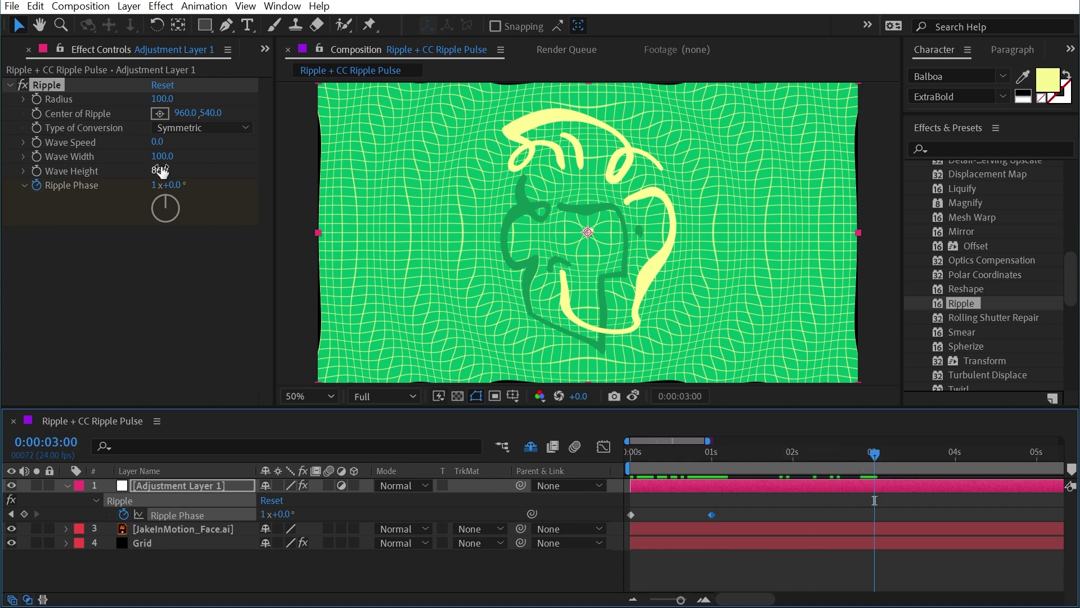
left_click(172, 185)
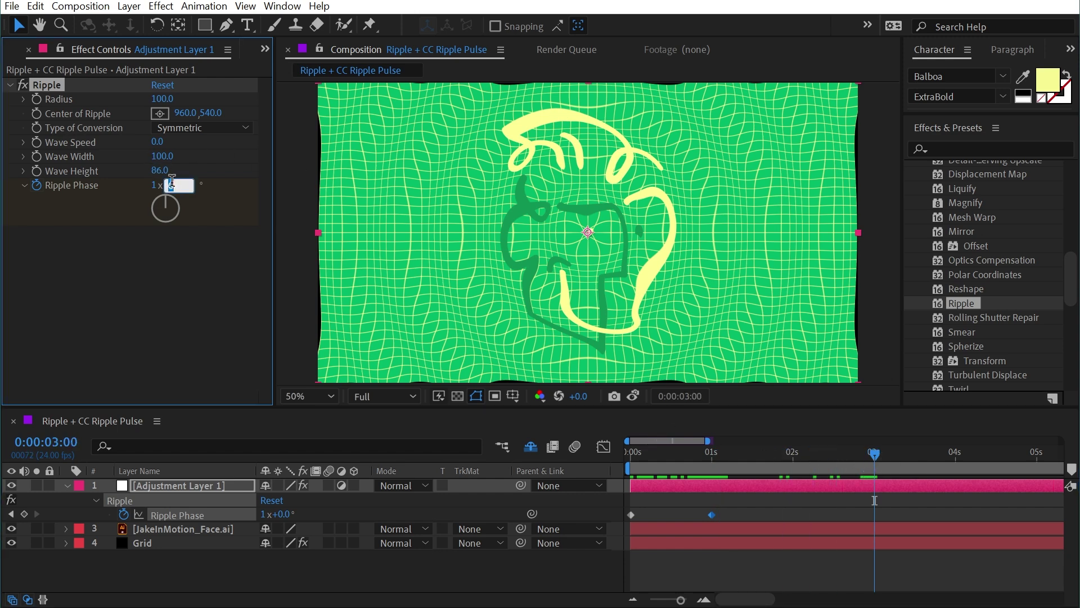
type("180")
key("Return")
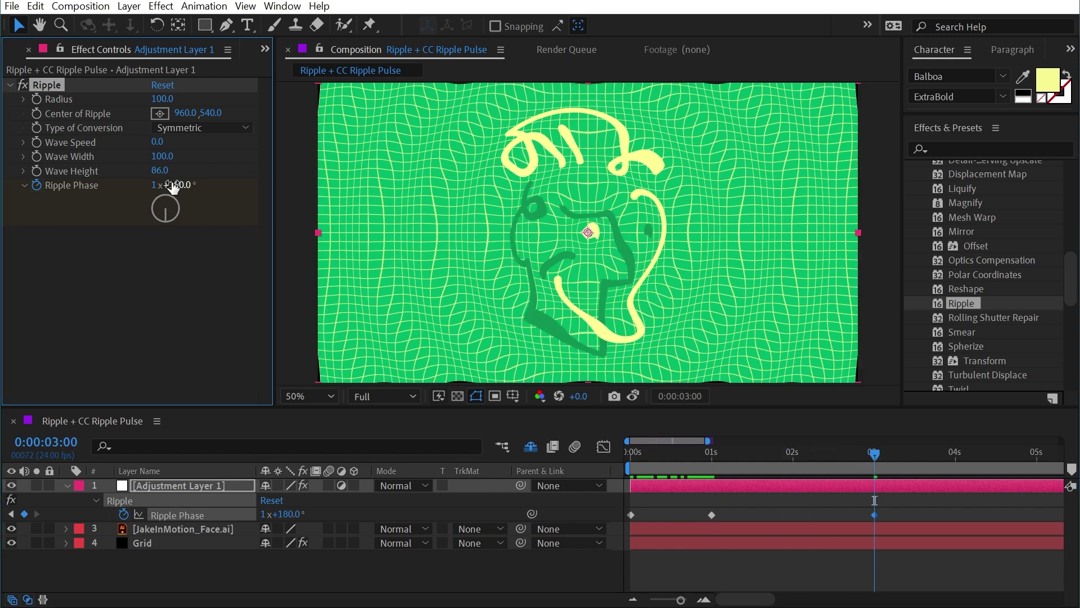
Easy-ease the 1s and 3s Ripple Phase keyframes in the Graph Editor and reshape their curves
left_click(602, 450)
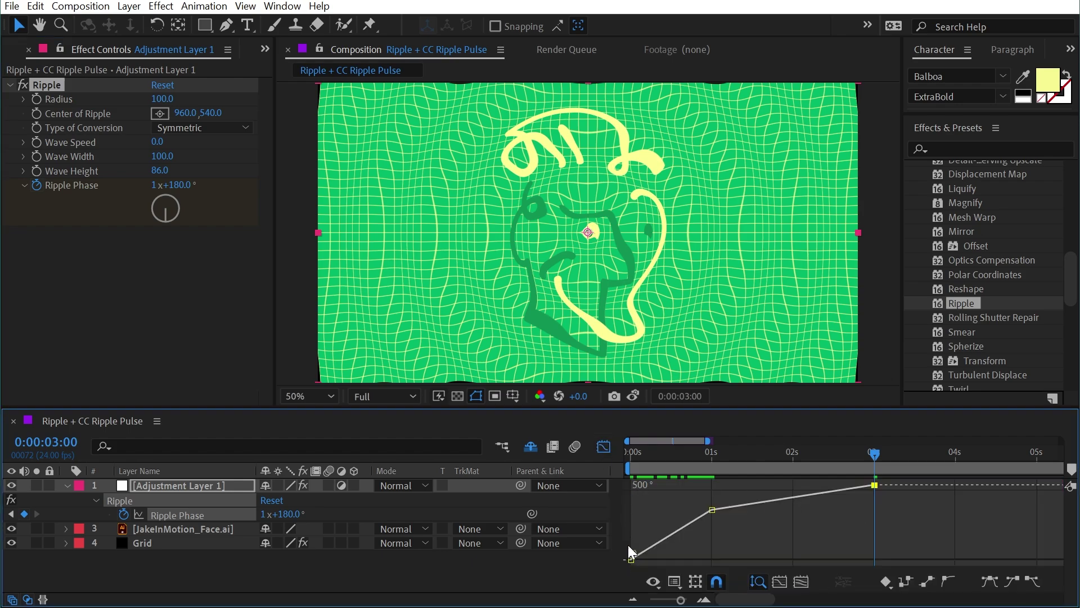
mouse_move(623, 453)
left_mouse_down()
mouse_move(690, 454)
mouse_move(628, 454)
left_mouse_up()
left_click_drag(626, 517, 875, 488)
left_click_drag(735, 528, 689, 491, "shift")
left_click(990, 582)
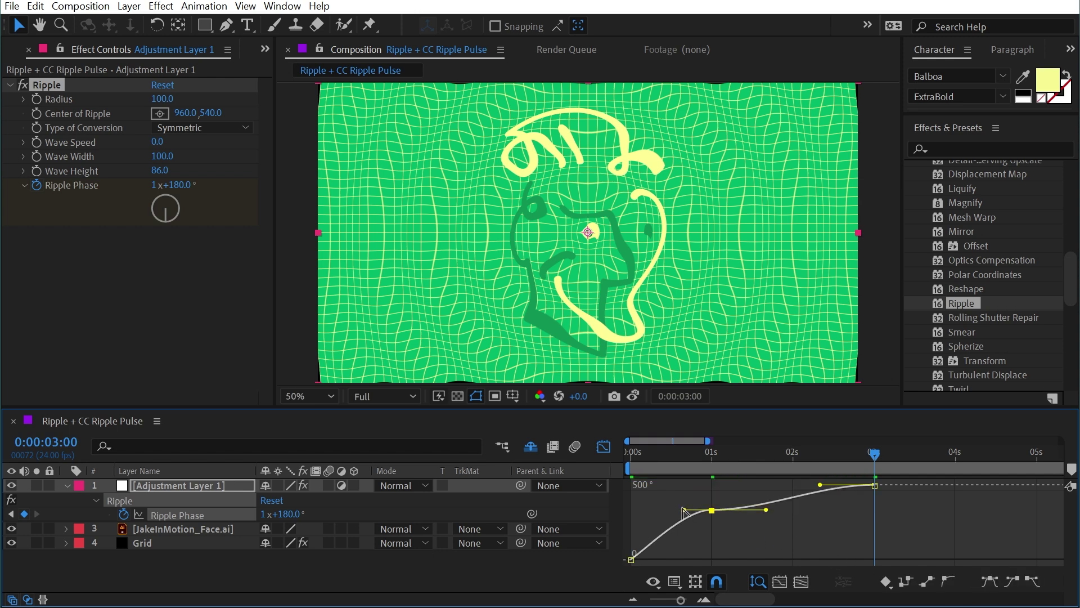
left_click_drag(685, 511, 690, 521)
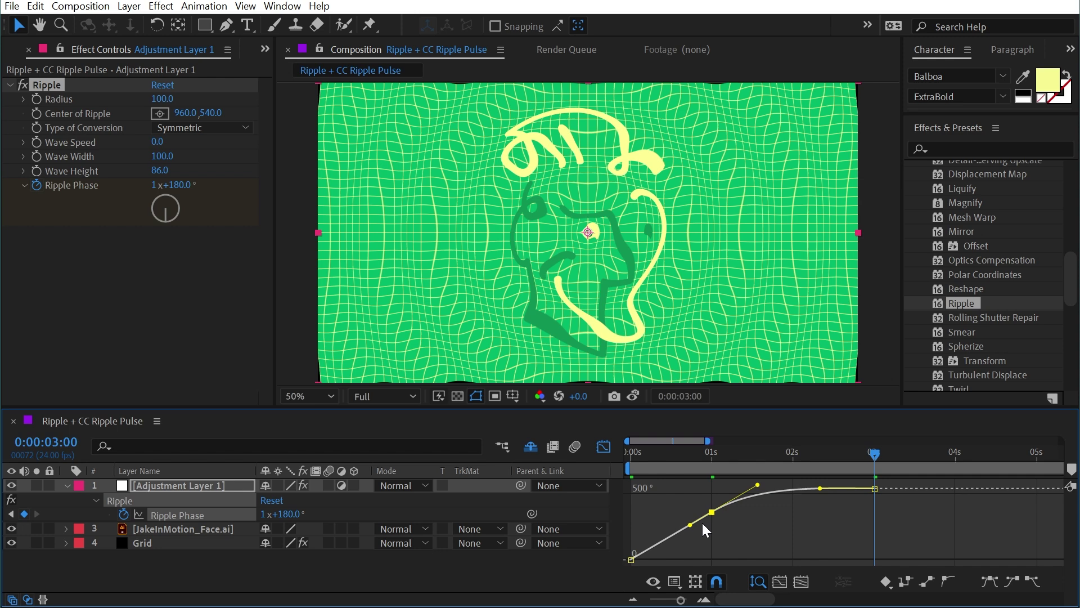
left_click_drag(756, 486, 734, 498)
left_click_drag(821, 485, 786, 487)
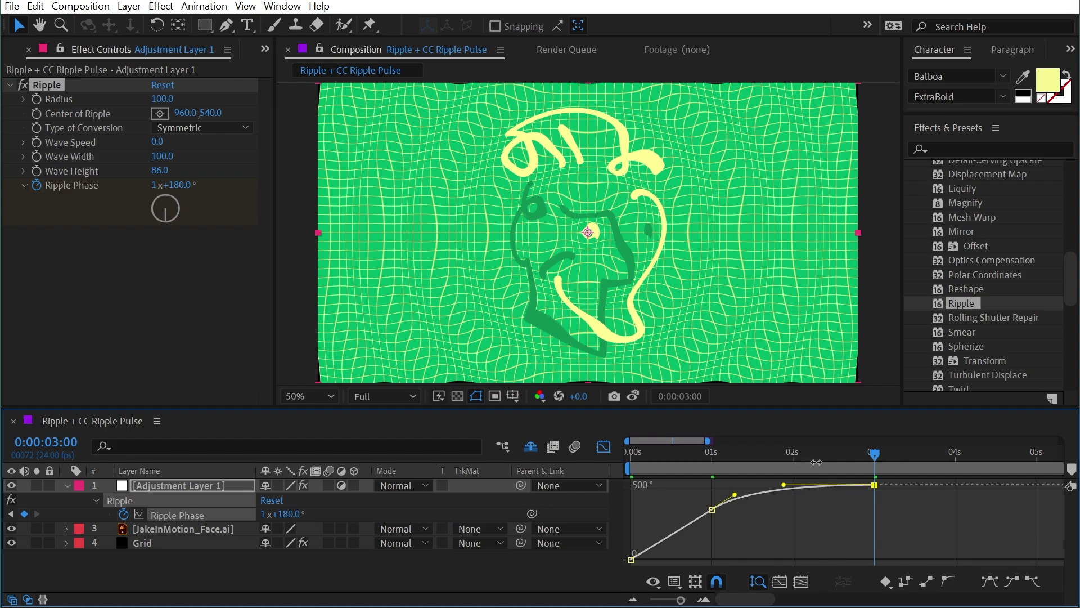
key("space")
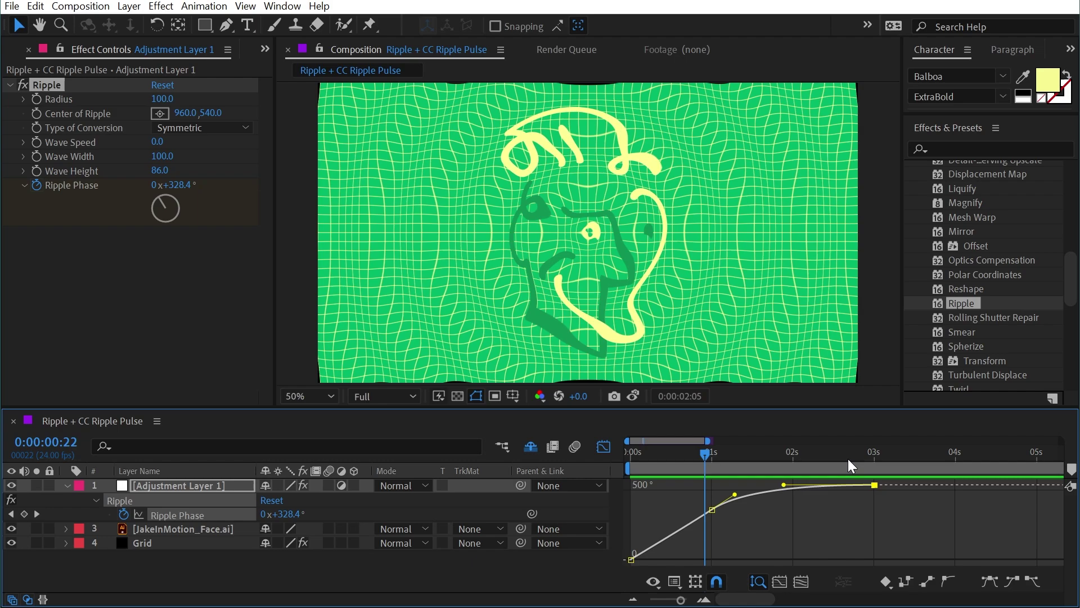
Raise the final Ripple Phase keyframe to 1x+332° with a longer ease-in, and preview
left_click(904, 467)
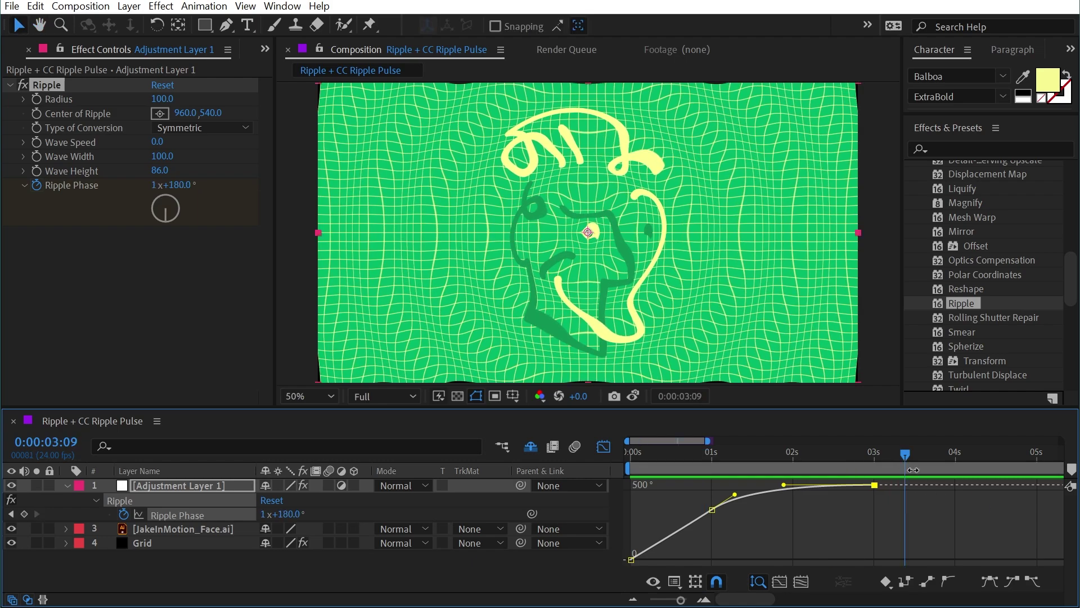
key("space")
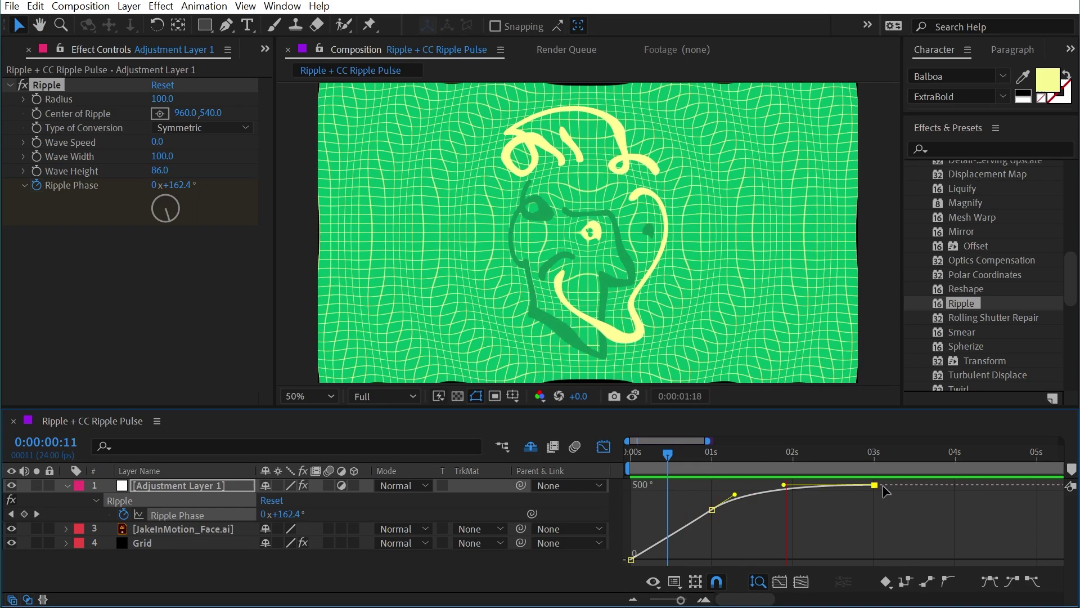
key("space")
left_click_drag(875, 486, 882, 515)
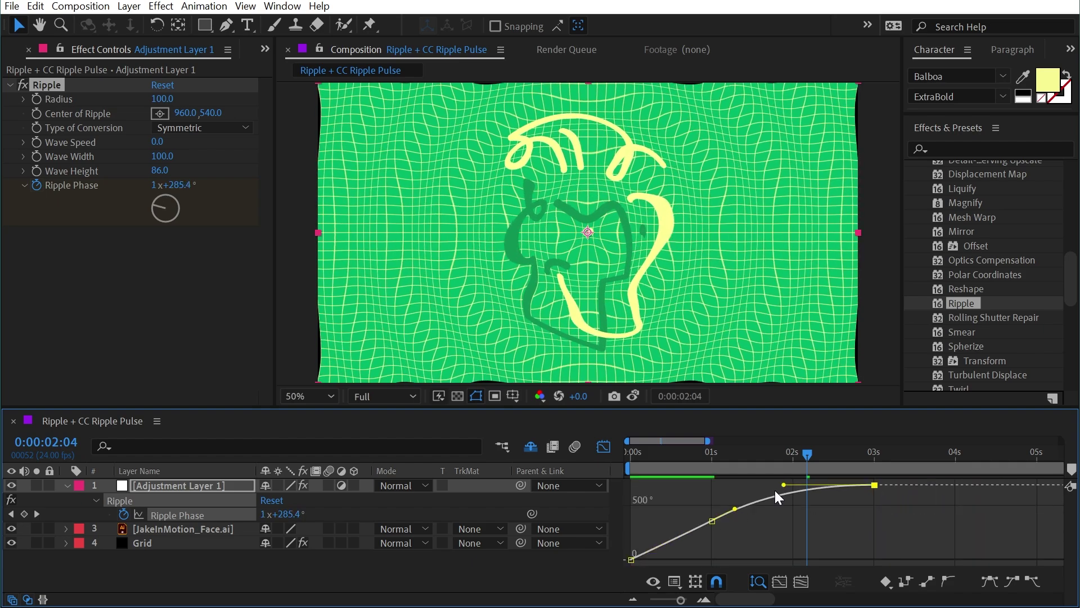
left_click_drag(783, 485, 630, 458)
key("space")
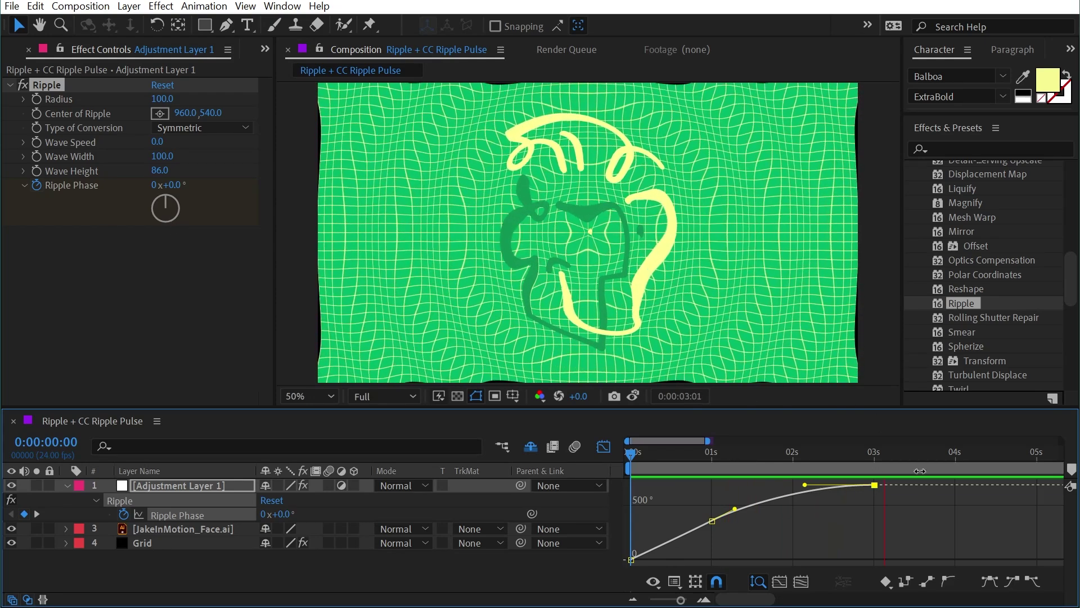
key("space")
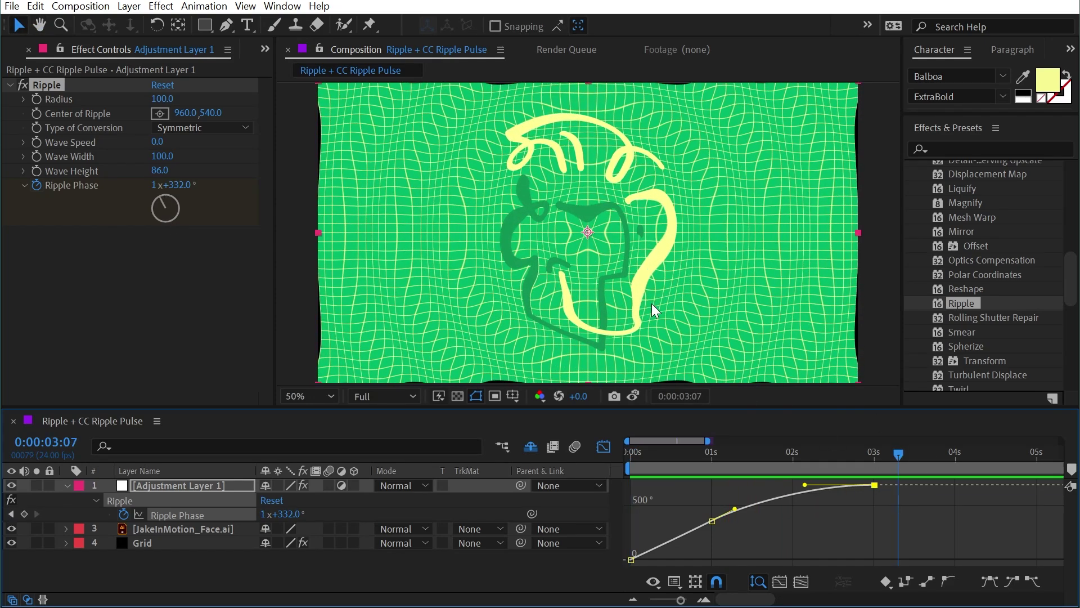
Set Wave Speed to 2.0, preview the result, then switch the Ripple effect off
left_click(158, 143)
type("2")
key("Return")
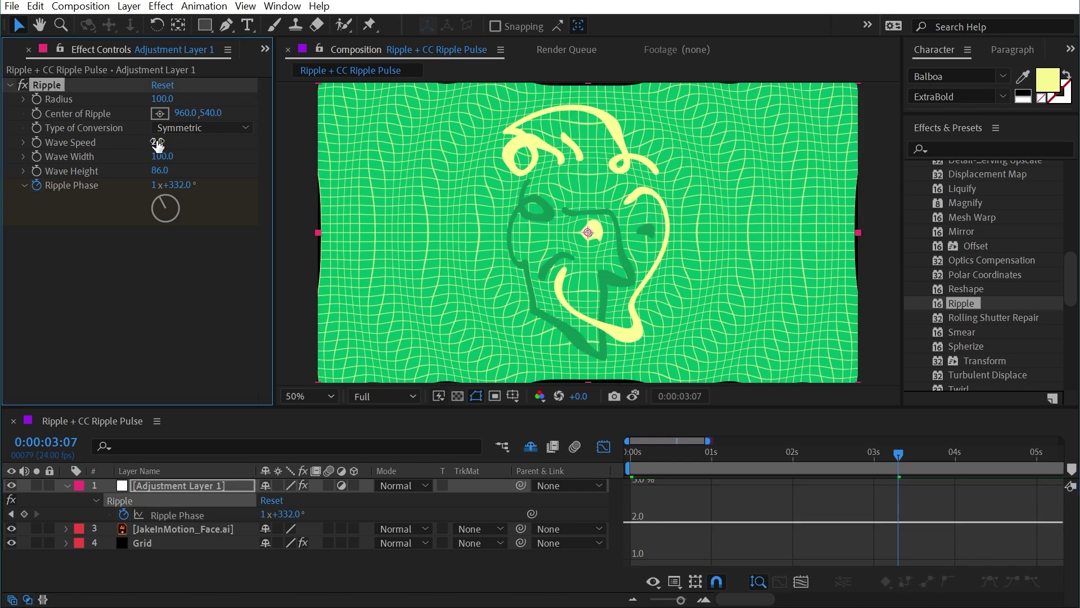
left_click(185, 514)
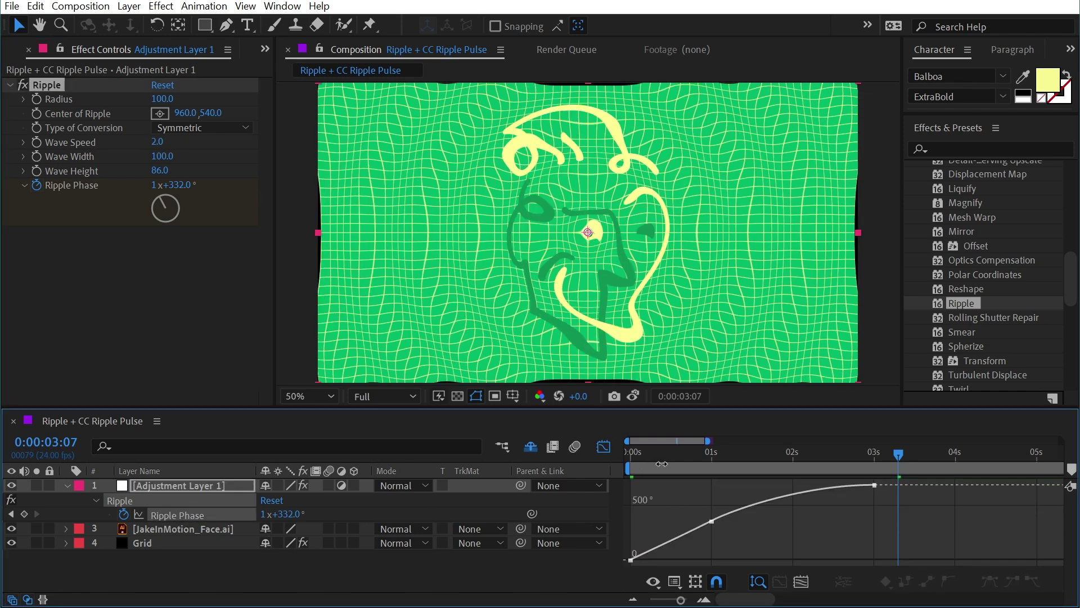
left_click_drag(678, 463, 600, 456)
key("space")
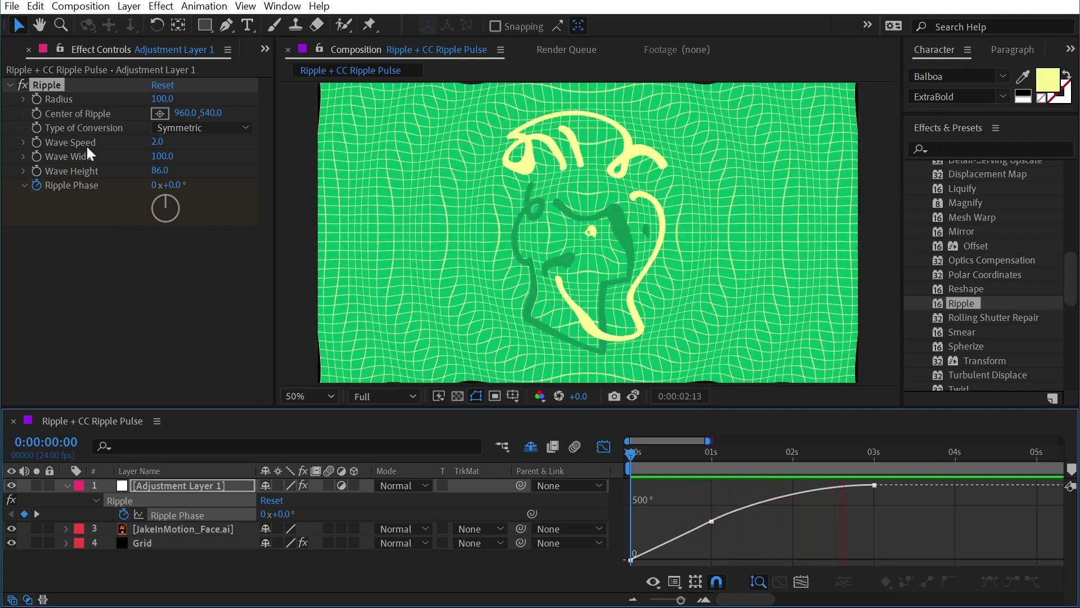
key("space")
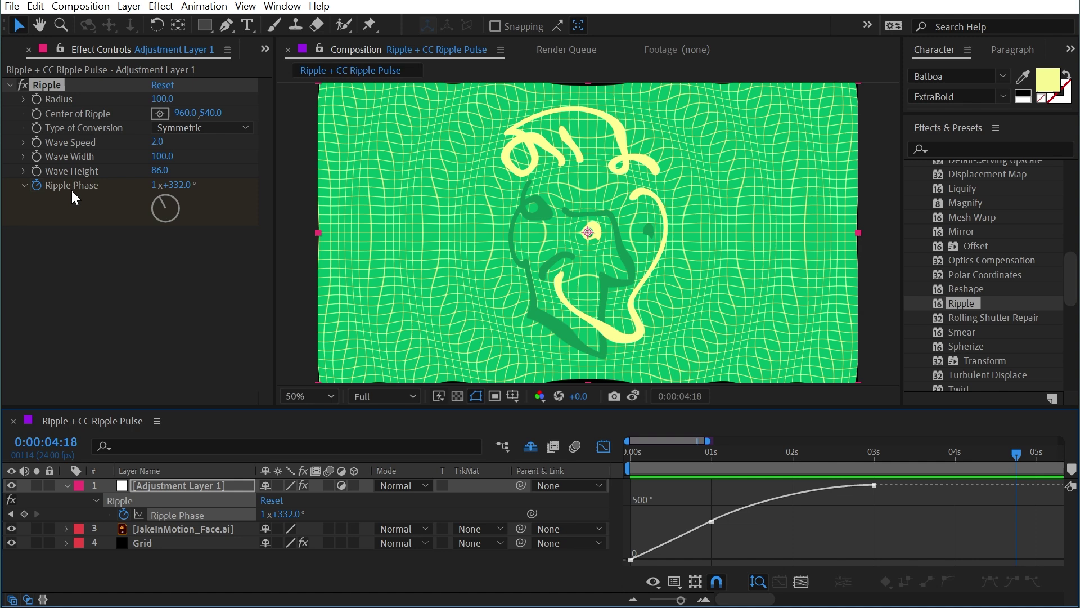
left_click(22, 85)
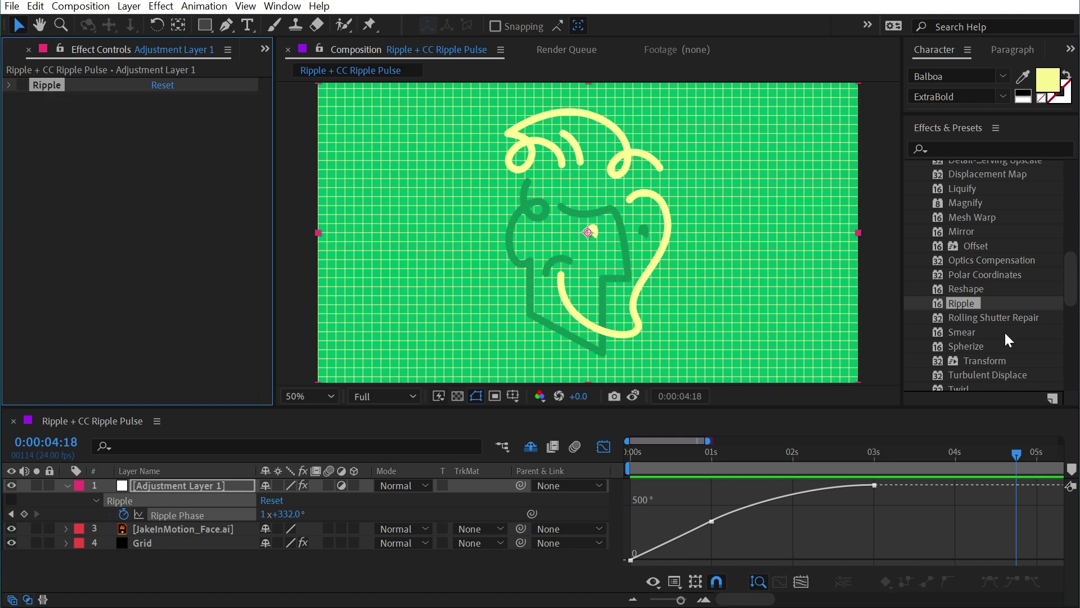
Add CC Ripple Pulse to the adjustment layer and return to the composition start
scroll(989, 303, "up", 5)
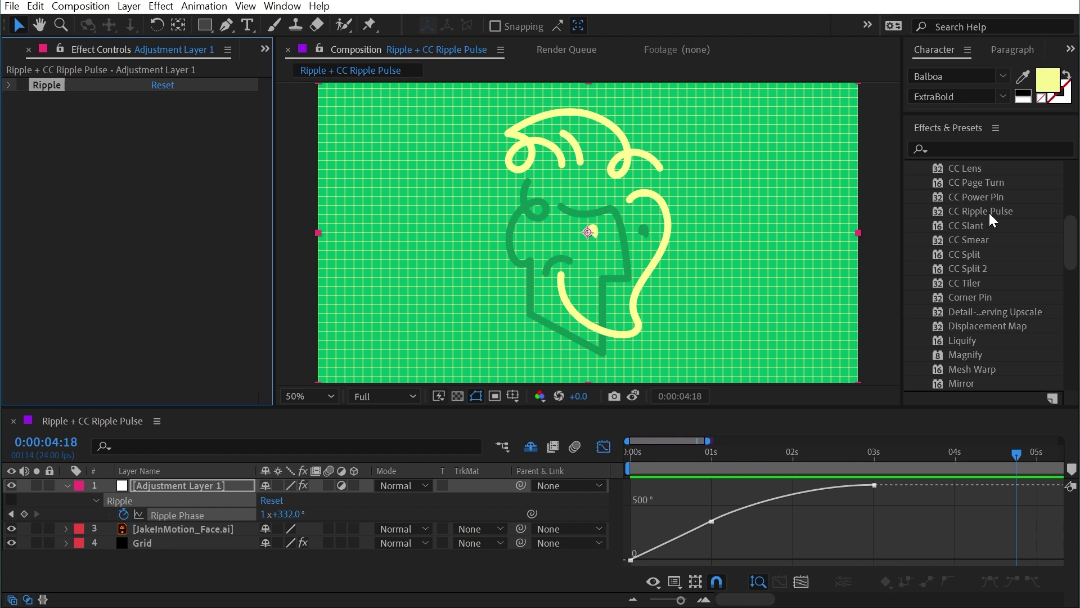
left_click_drag(988, 211, 175, 222)
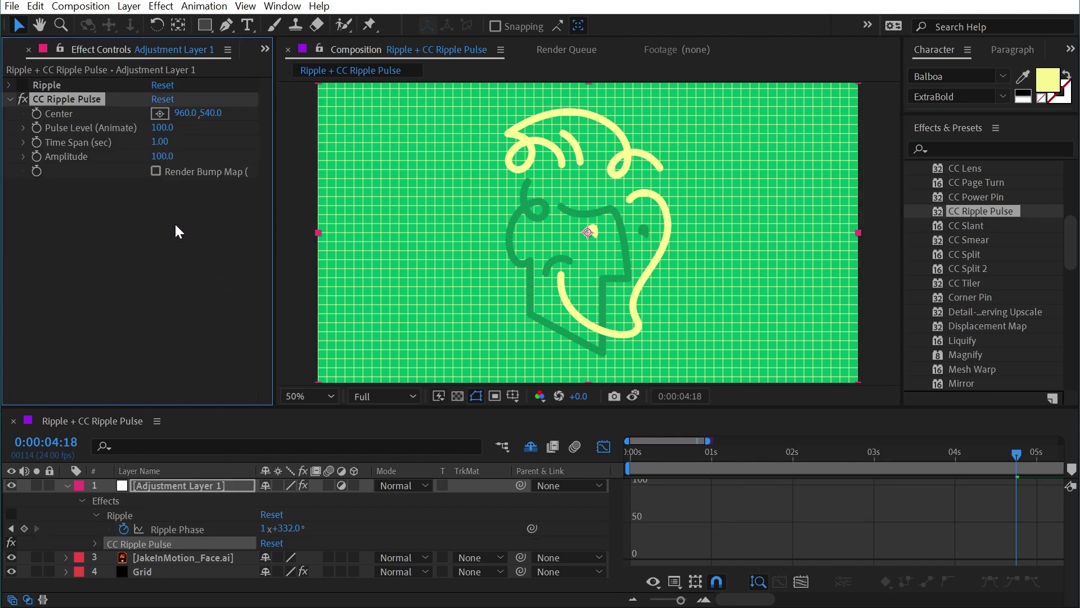
key("shift+F3")
left_click_drag(654, 447, 595, 453)
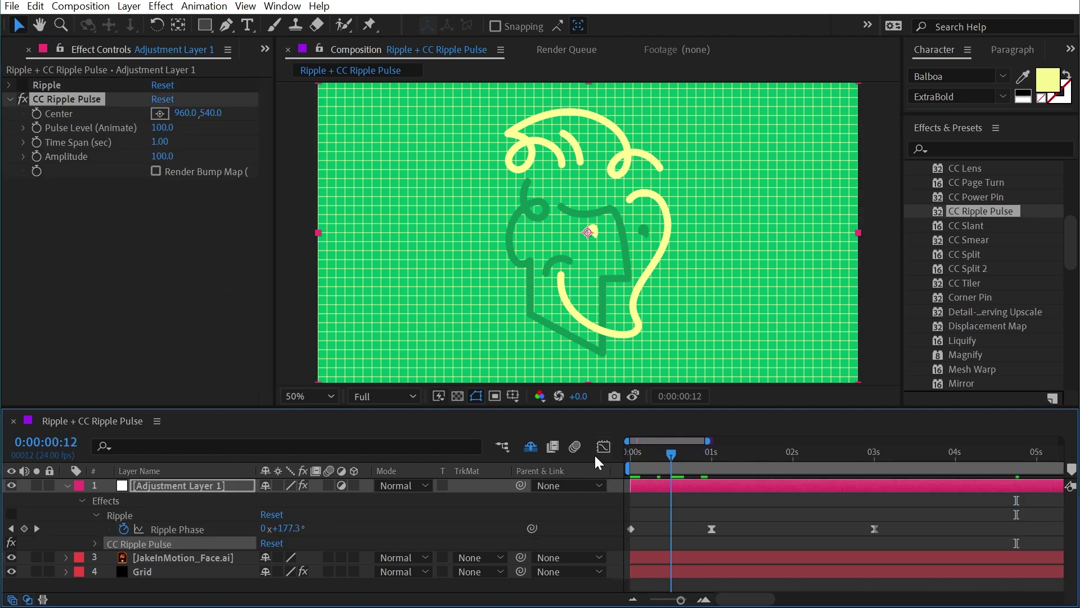
left_click(95, 513)
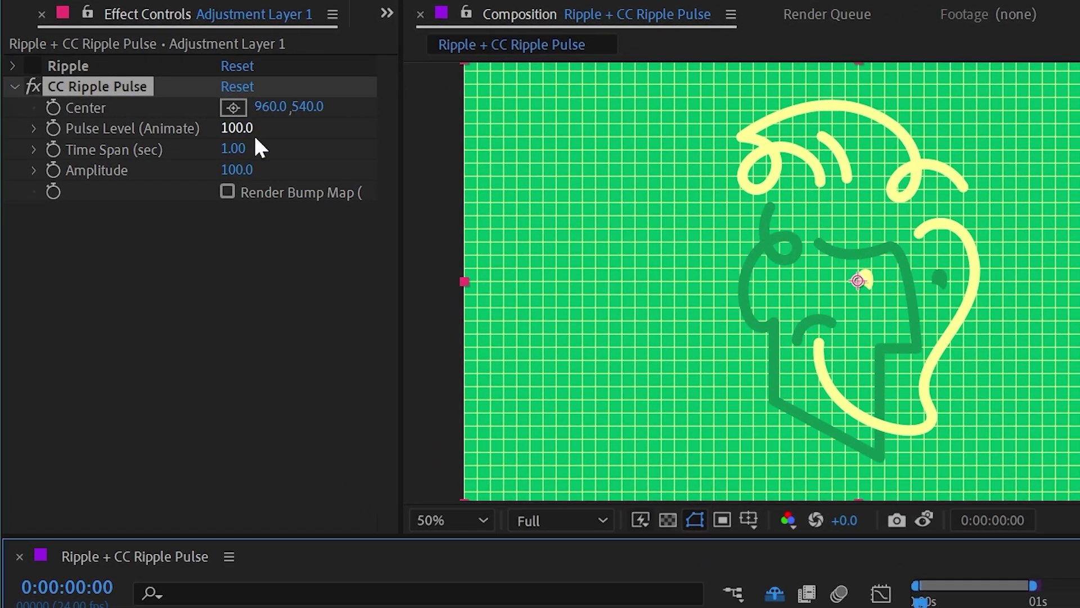
Keyframe Pulse Level at 100 at 0s, 300 at 0:00:00:12, and 100 at 1 second
left_click(53, 129)
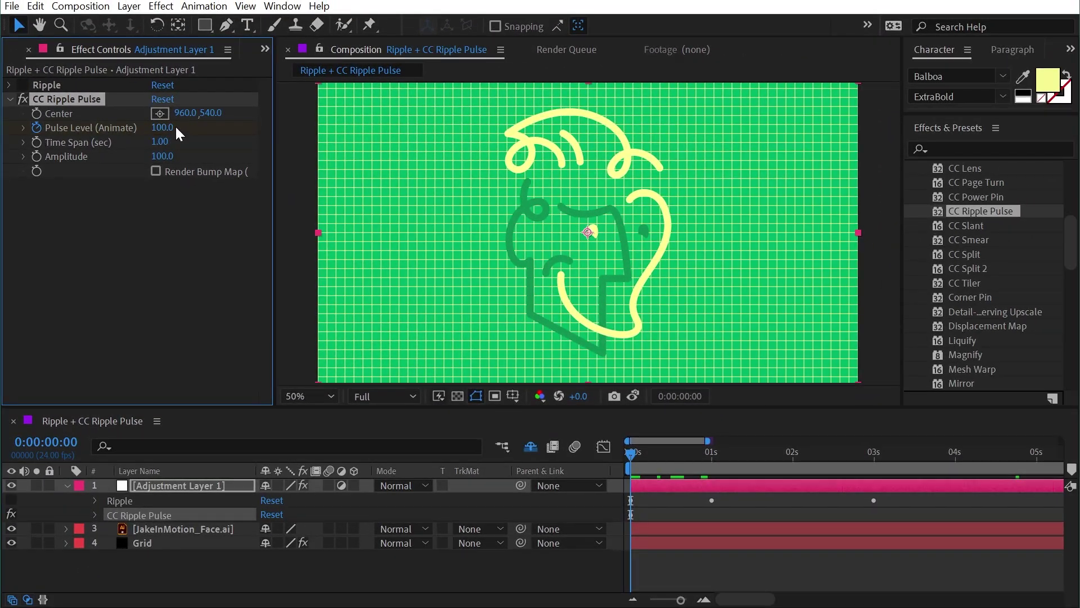
mouse_move(669, 460)
left_mouse_down()
mouse_move(677, 456)
mouse_move(661, 474)
mouse_move(670, 476)
left_mouse_up()
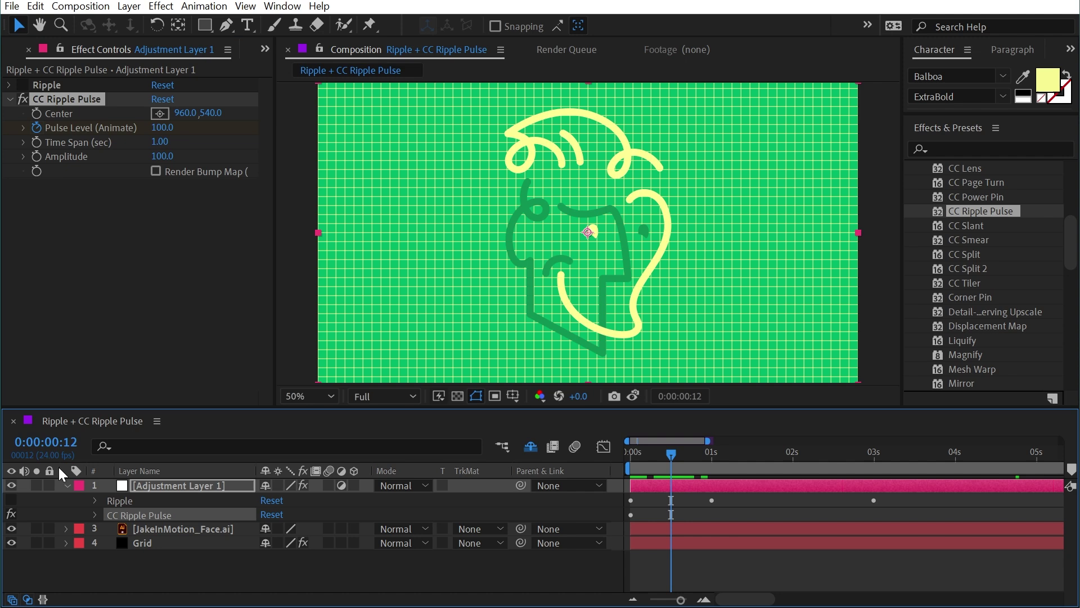
left_click(155, 128)
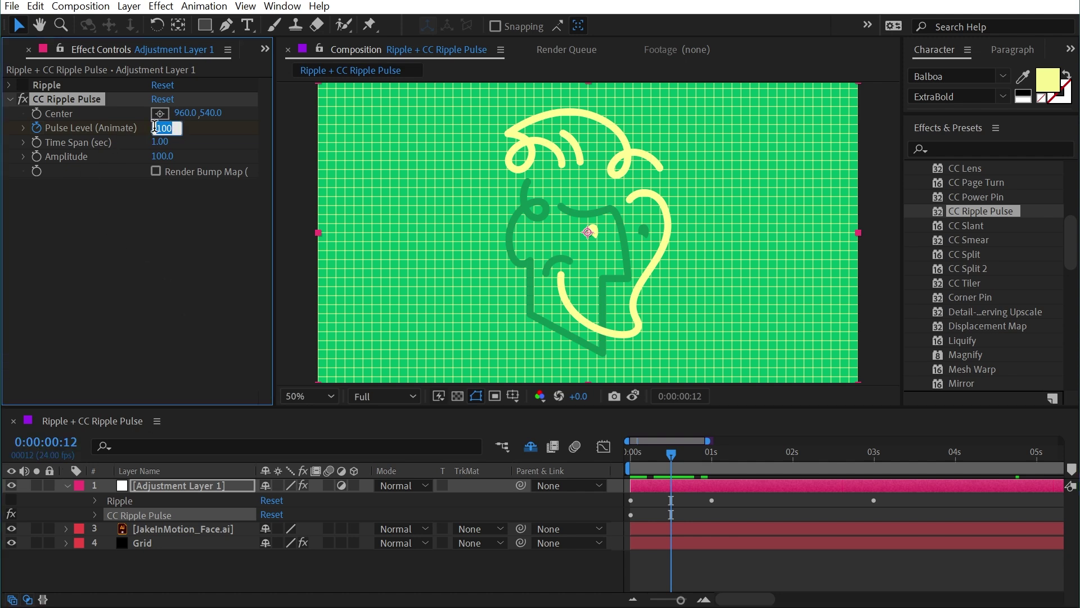
type("300")
key("Return")
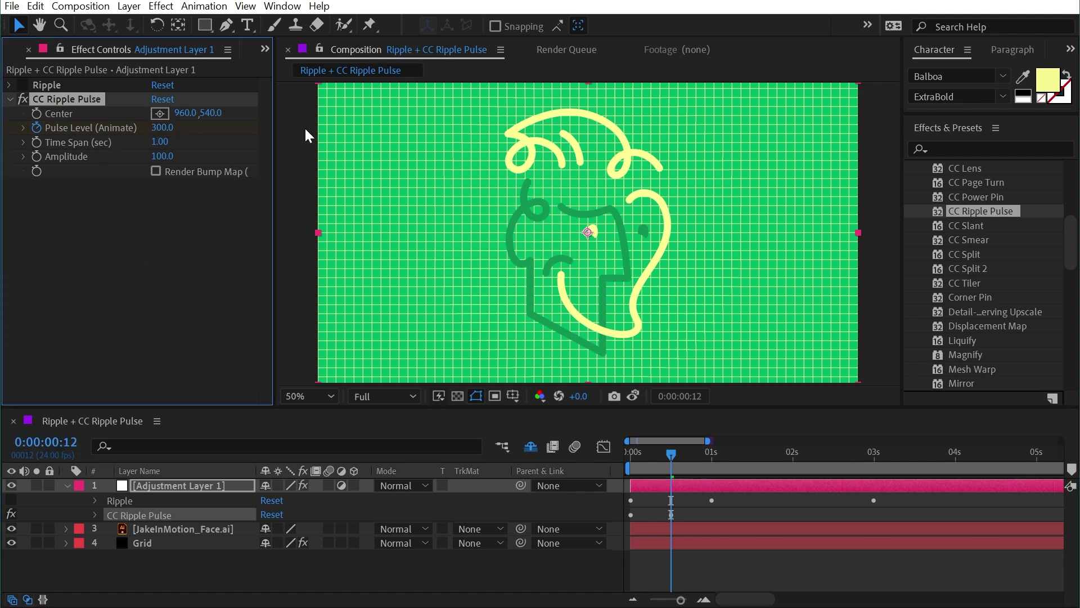
left_click_drag(672, 453, 717, 456)
left_click(162, 127)
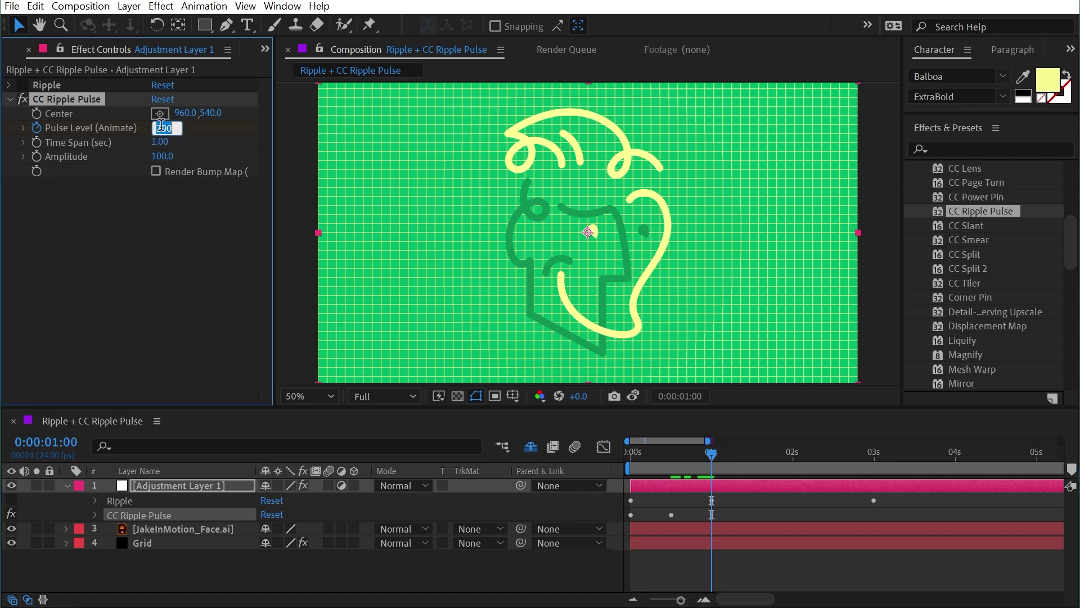
type("100")
key("Return")
Select the three Pulse Level keyframes and preview the pulse animation
left_click_drag(737, 523, 627, 532)
left_click_drag(675, 455, 572, 451)
key("space")
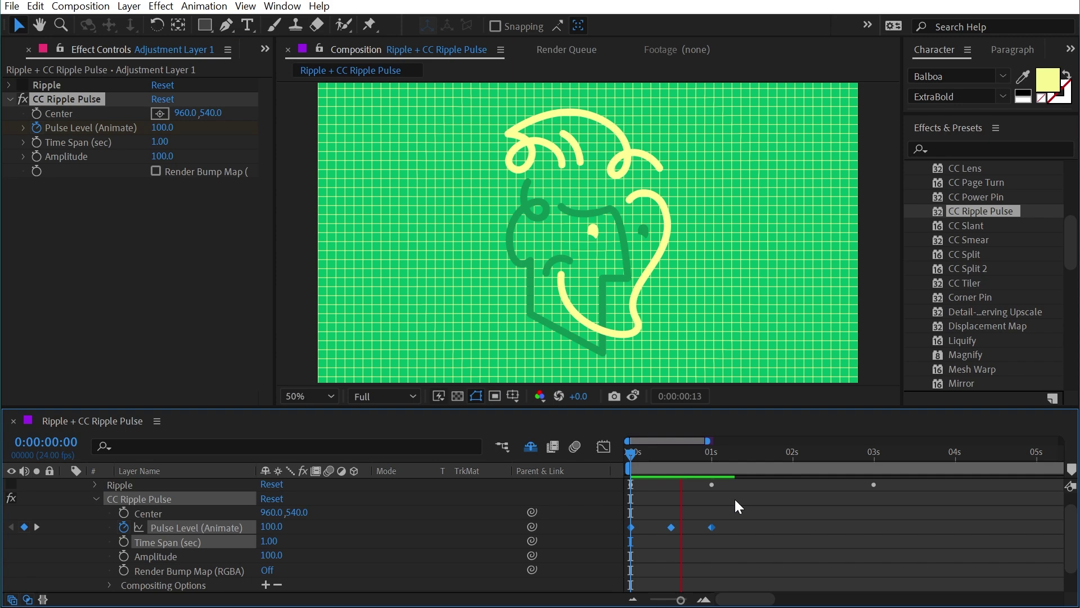
key("space")
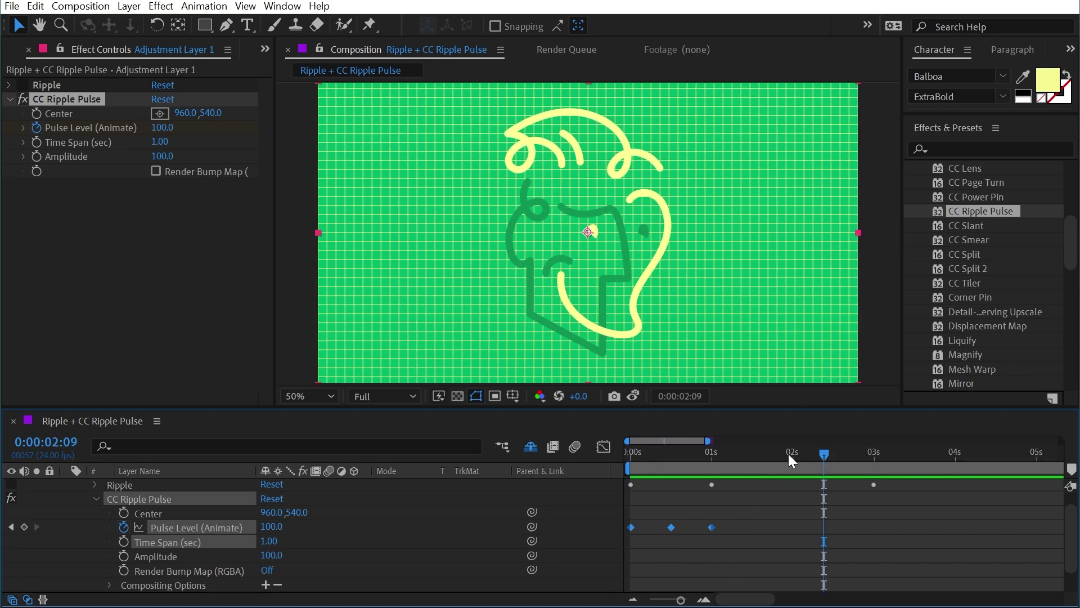
key("space")
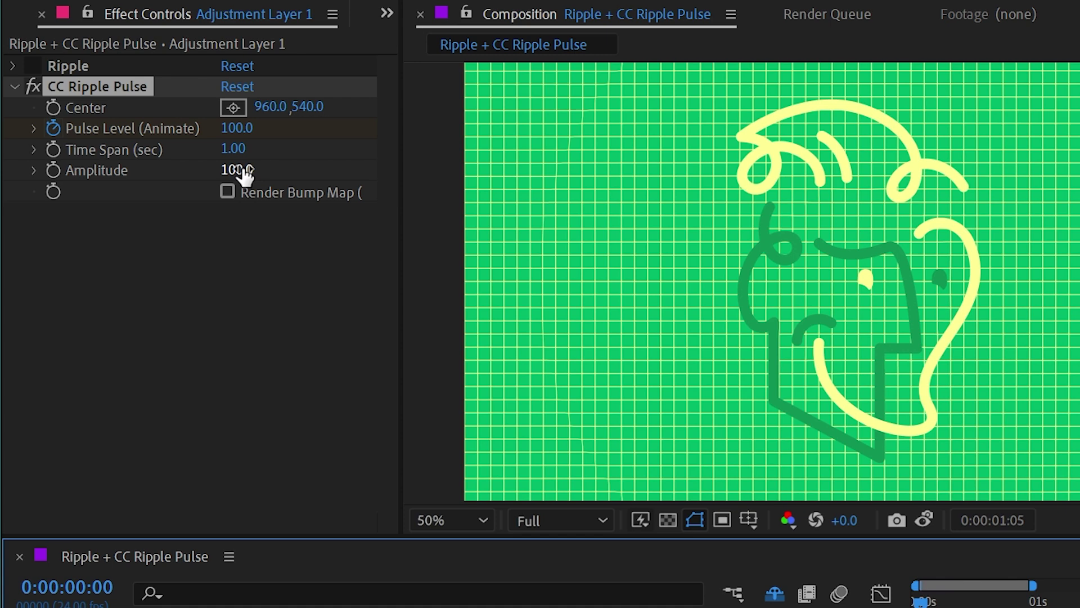
Raise the CC Ripple Pulse Amplitude to 1051.0
left_click_drag(245, 174, 1077, 172)
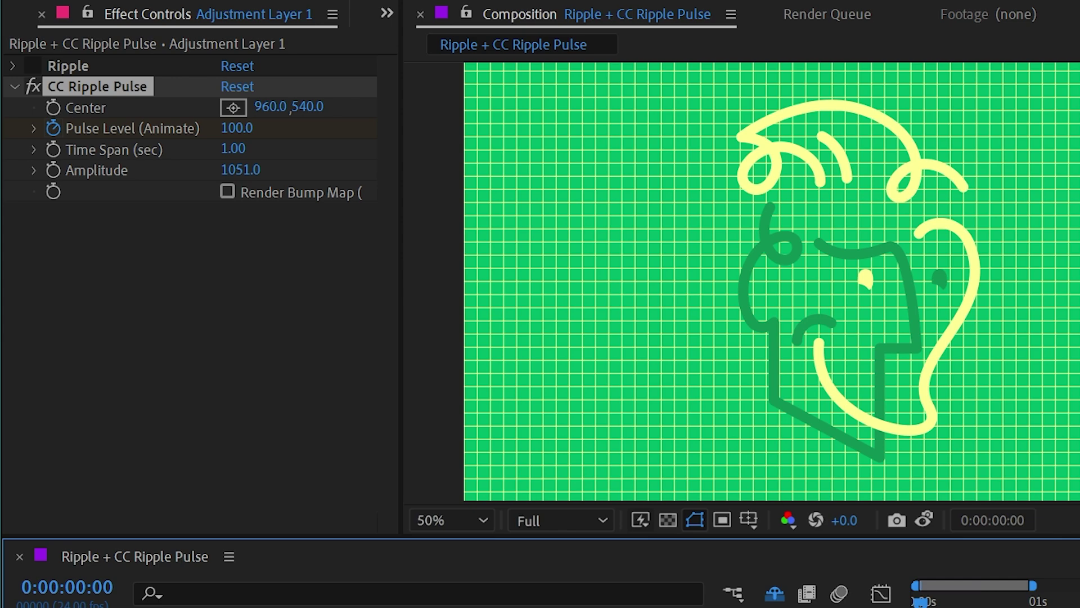
key("space")
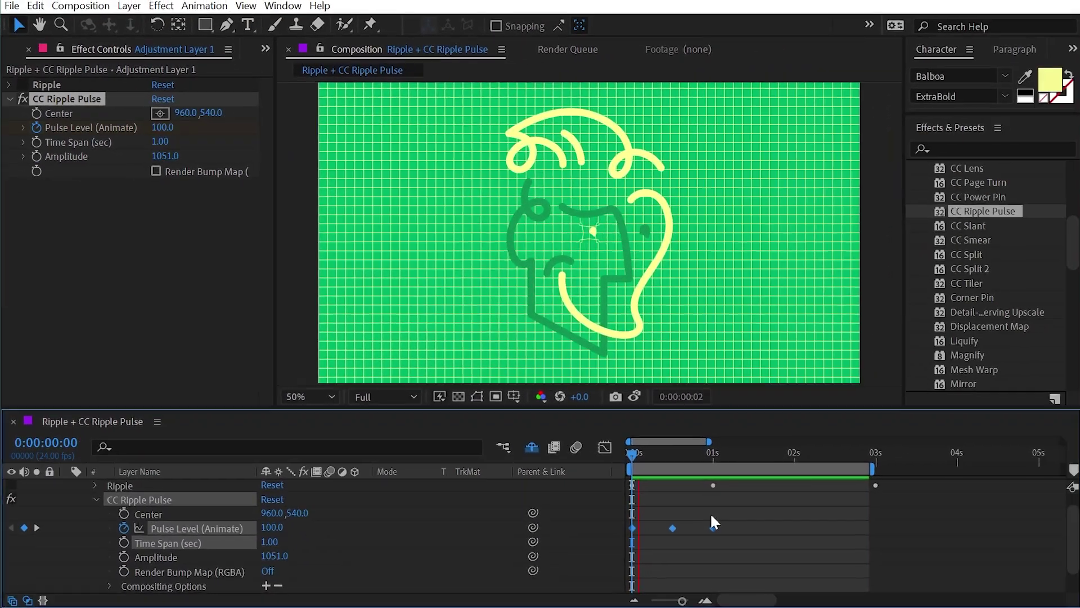
mouse_move(675, 451)
left_mouse_down()
mouse_move(650, 459)
mouse_move(662, 461)
left_mouse_up()
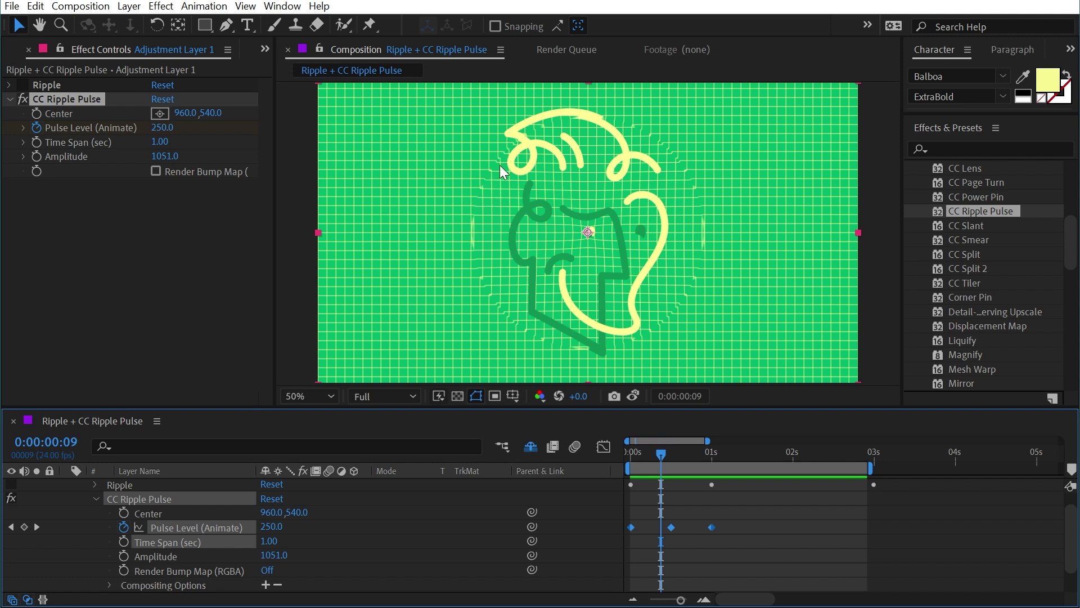
Apply Easy Ease (F9) to the three Pulse Level keyframes and preview from the start
key("F9")
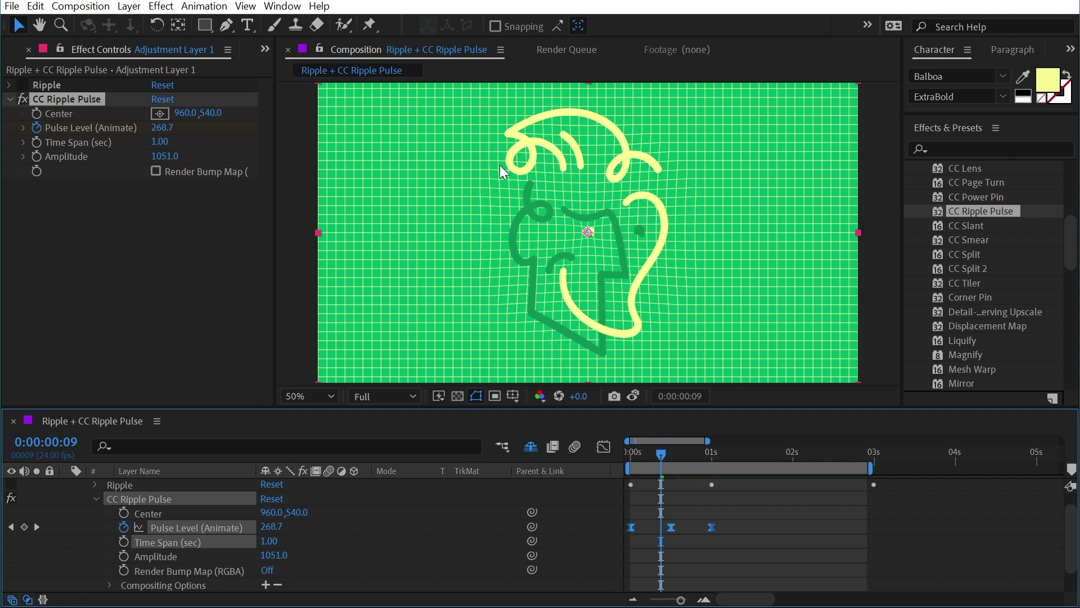
left_click_drag(660, 450, 639, 452)
key("space")
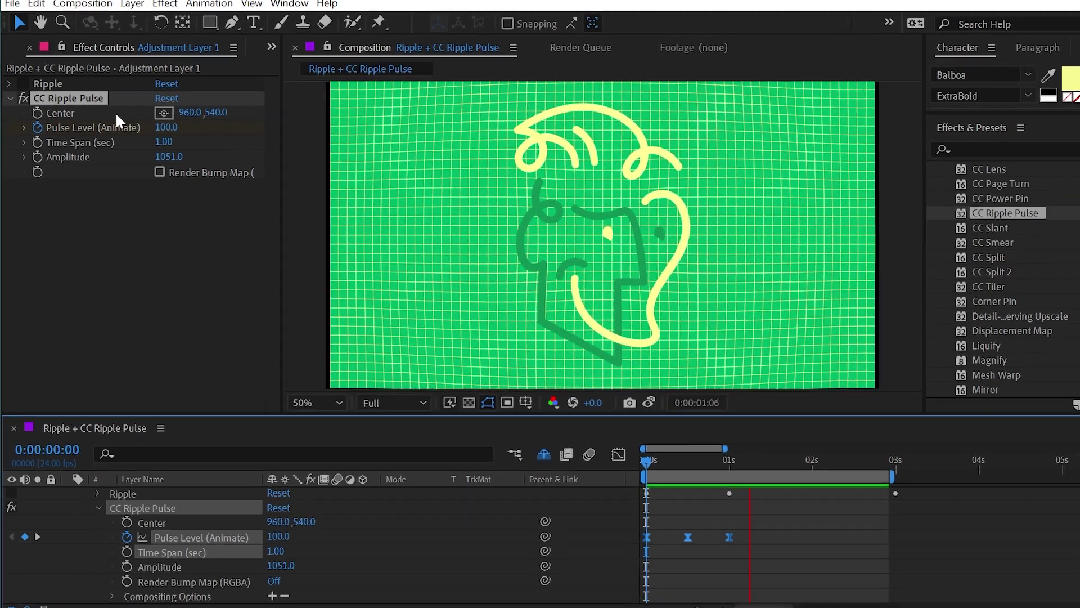
Try the pulse centre at the top-left corner, preview, then undo to restore it
left_click(159, 113)
left_click_drag(622, 232, 639, 224)
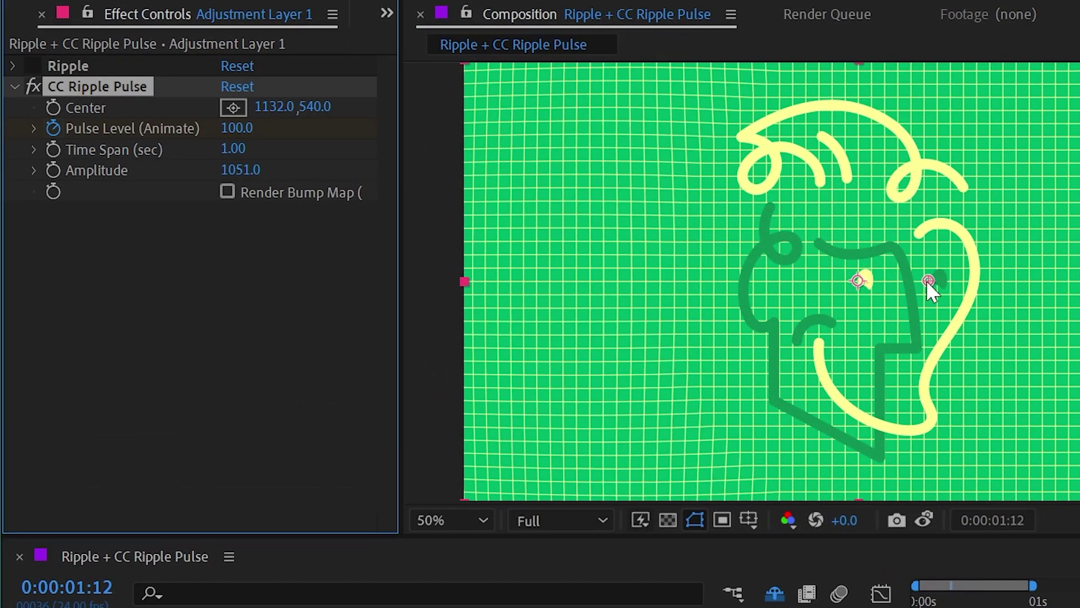
left_click_drag(926, 279, 468, 63)
key("space")
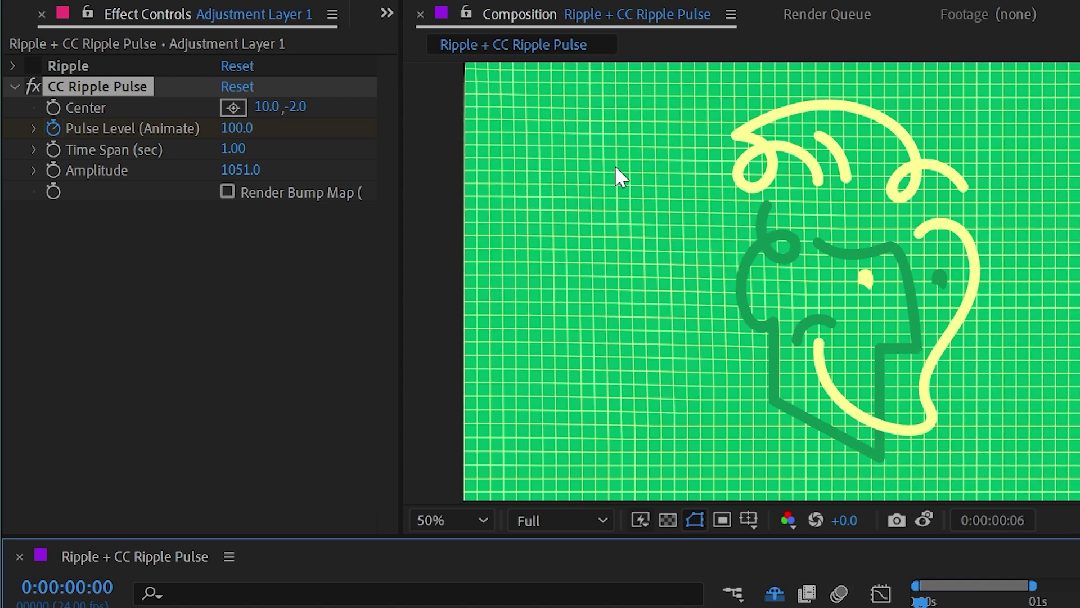
key("ctrl+z")
key("ctrl+z")
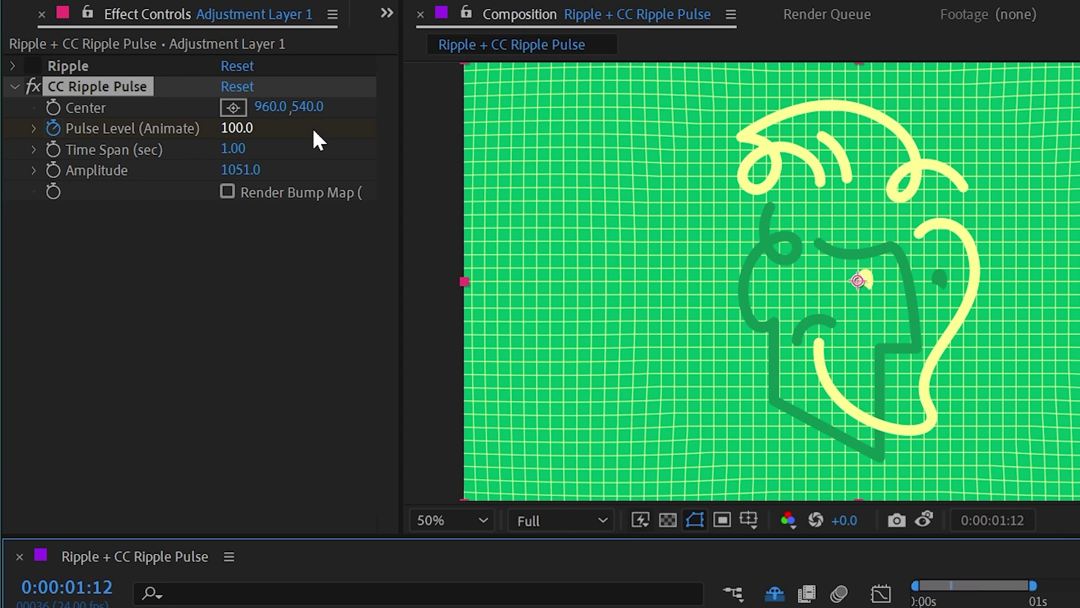
left_click_drag(1074, 598, 1004, 597)
Test Time Span values from about 2.46 down to 0.40 seconds with previews
left_click_drag(236, 148, 401, 130)
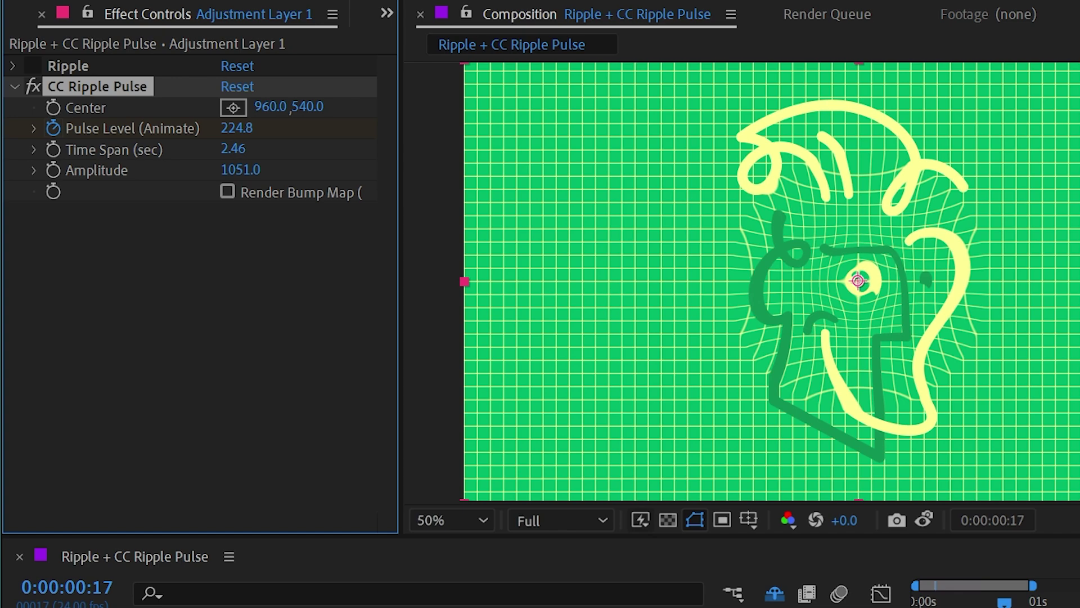
left_click_drag(1005, 596, 916, 597)
key("space")
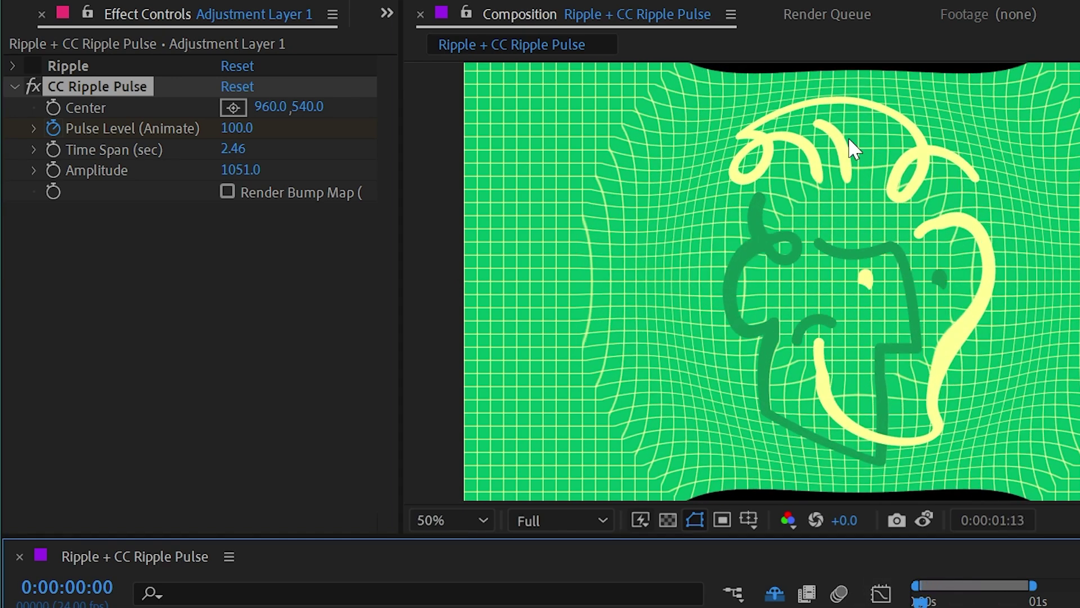
left_click_drag(232, 149, 68, 148)
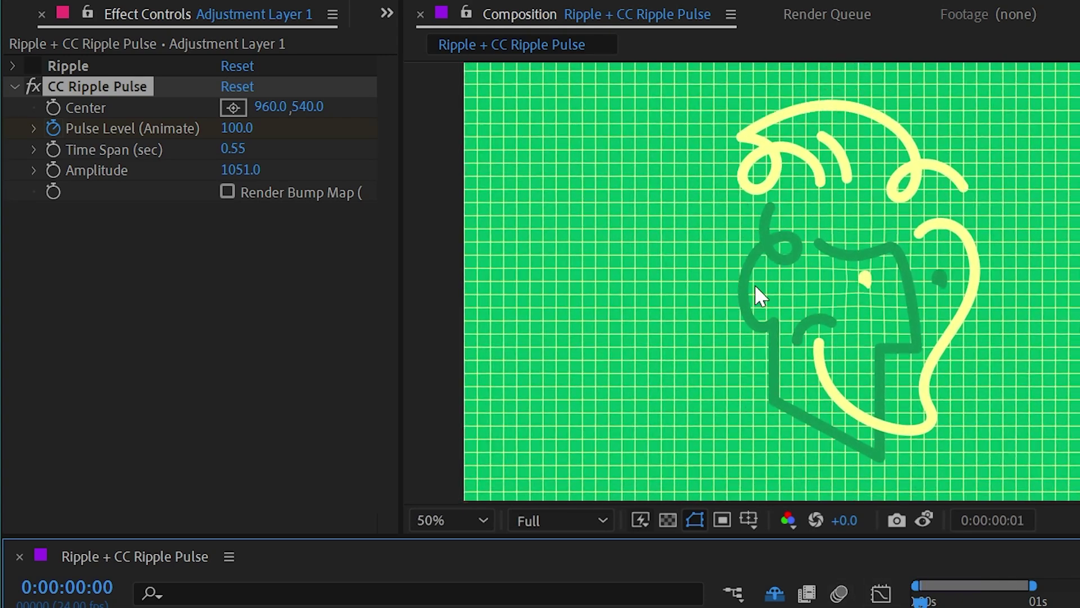
key("space")
Set the Time Span to 2.17 seconds, preview, and widen the Effect Controls panel
left_click_drag(233, 149, 417, 140)
key("space")
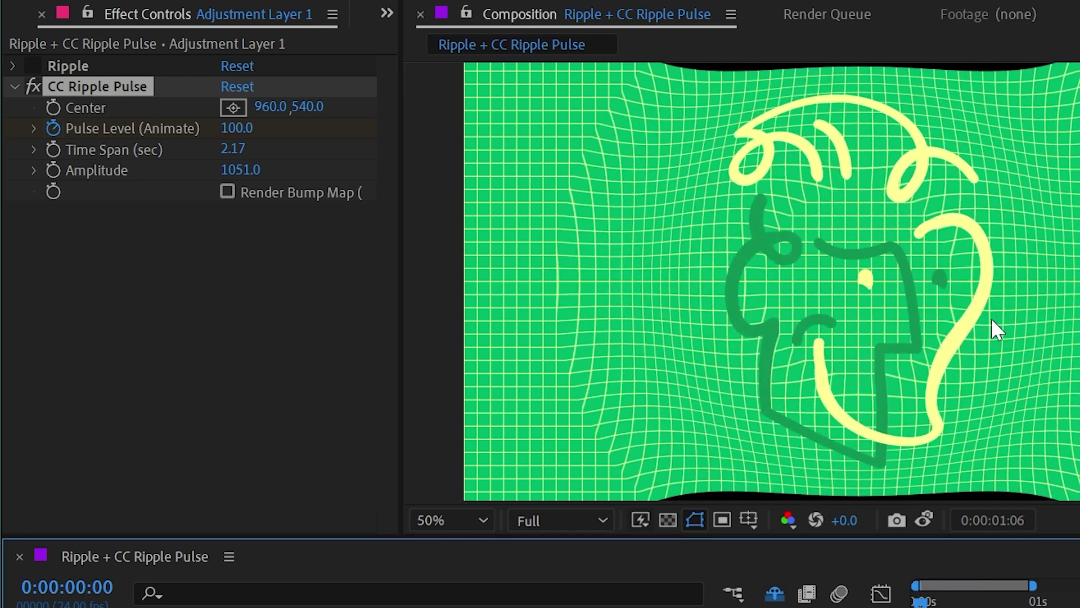
key("space")
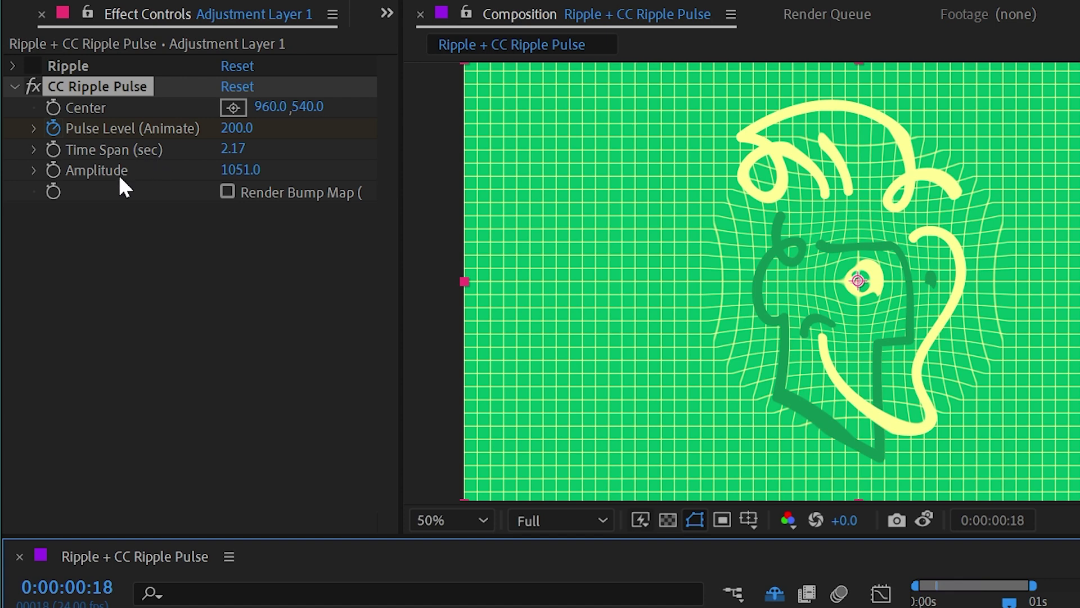
left_click_drag(402, 163, 480, 166)
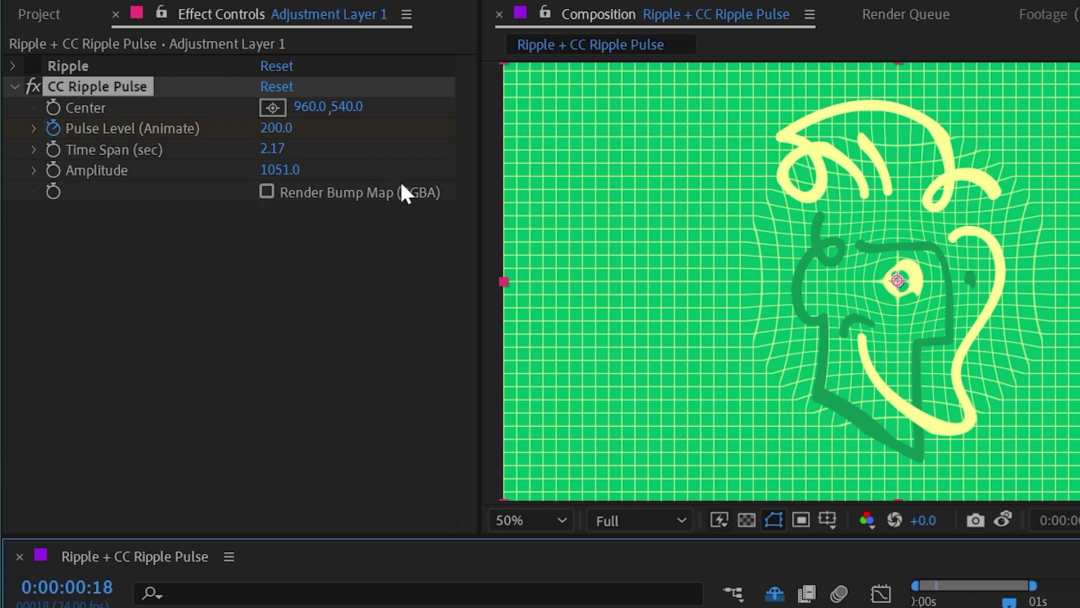
Turn on Render Bump Map and return to frame 0
left_click(263, 194)
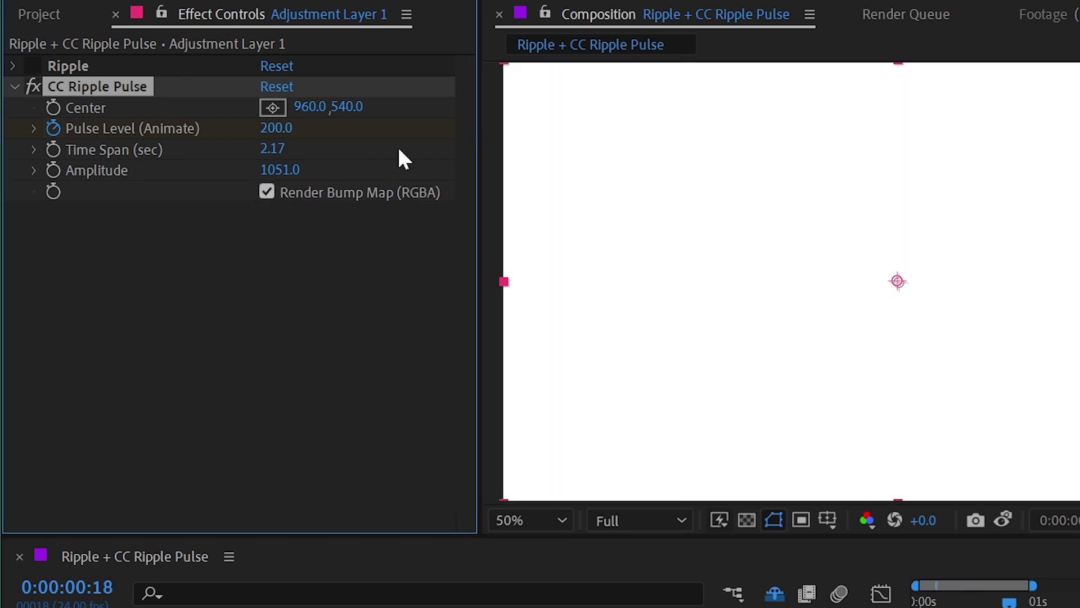
key("Page_Up")
key("Page_Up")
key("Page_Up")
key("Page_Up")
key("Page_Up")
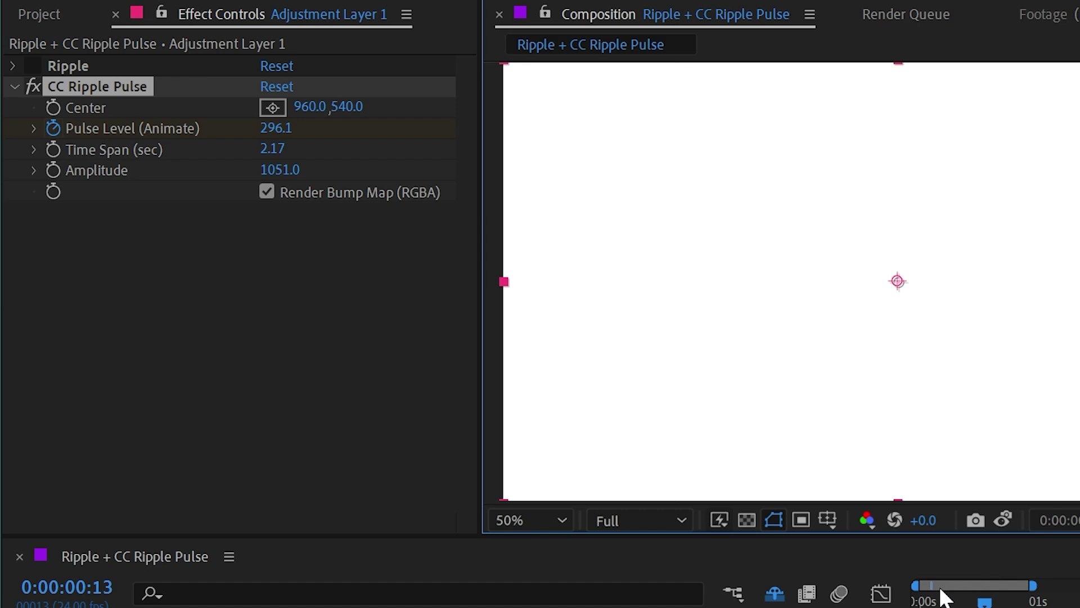
key("Home")
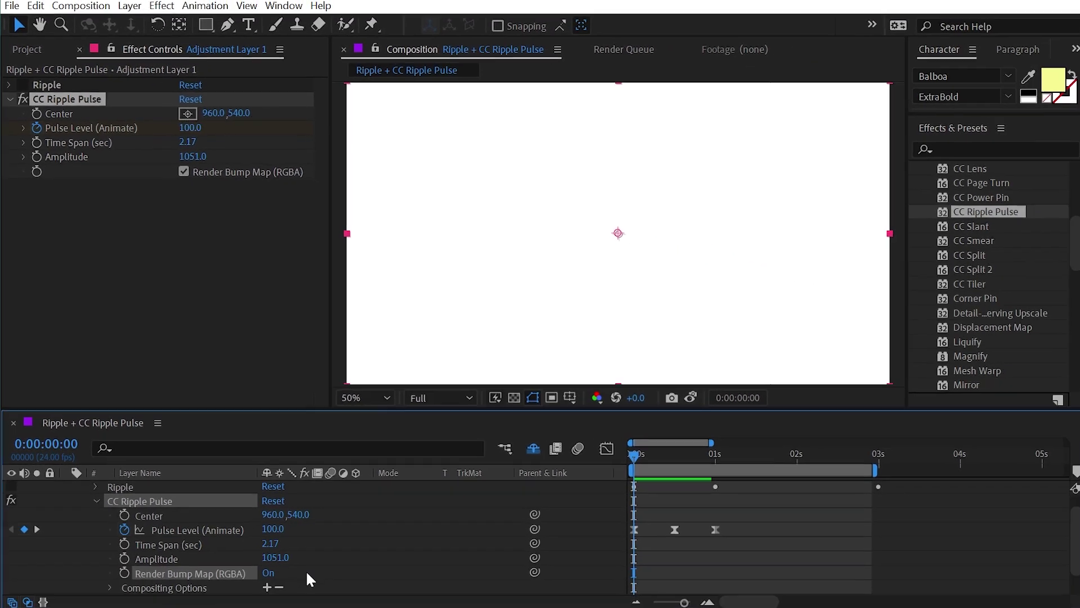
Set the starting Pulse Level keyframe to 0 and open the text fill colour picker
left_click(214, 527)
left_click_drag(214, 527, 176, 515)
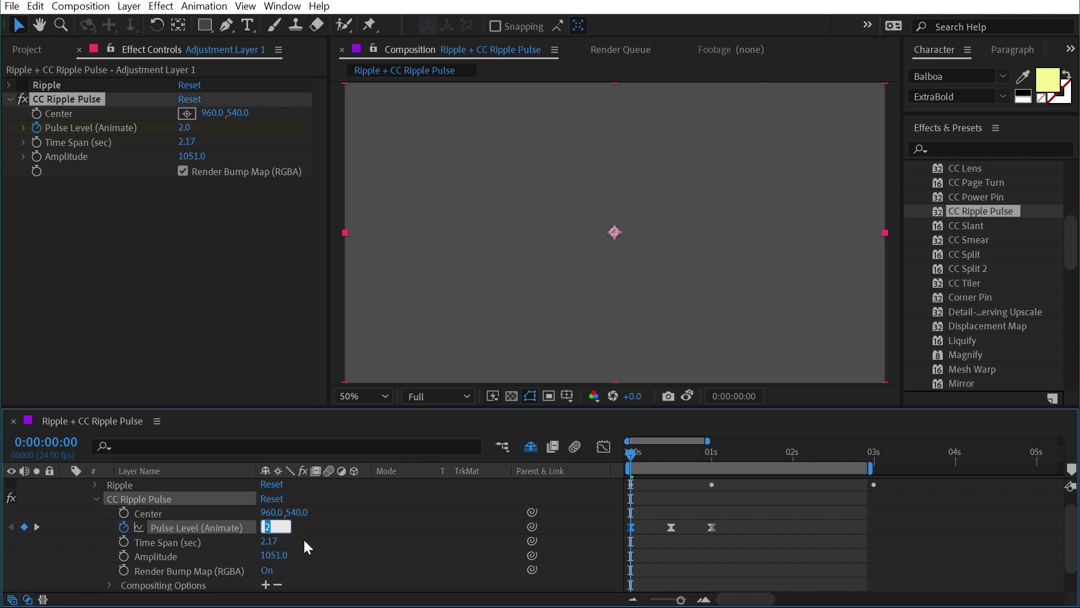
type("0")
key("Return")
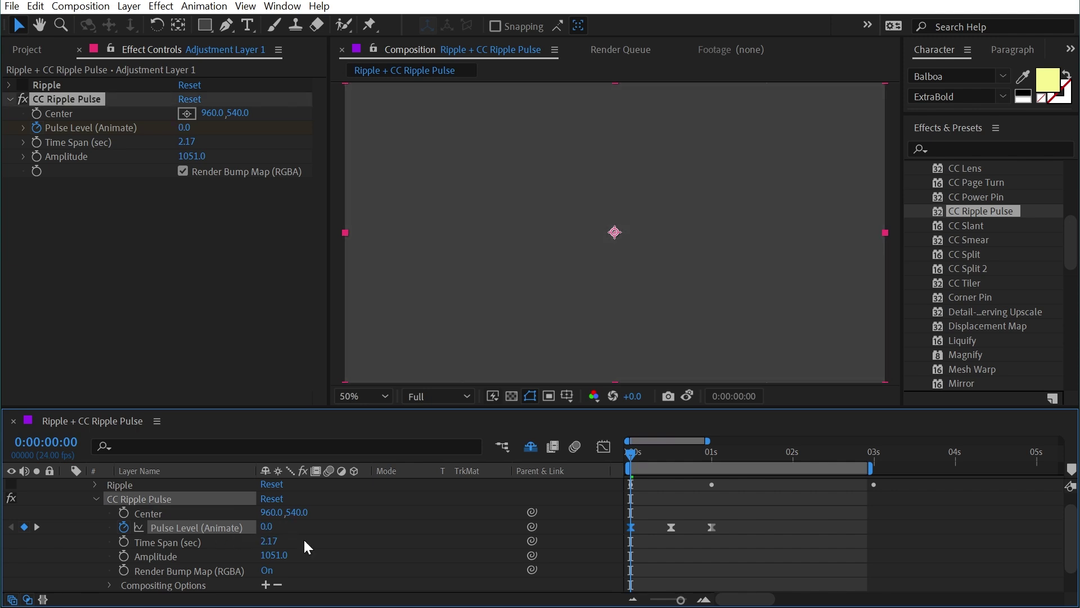
left_click(1048, 80)
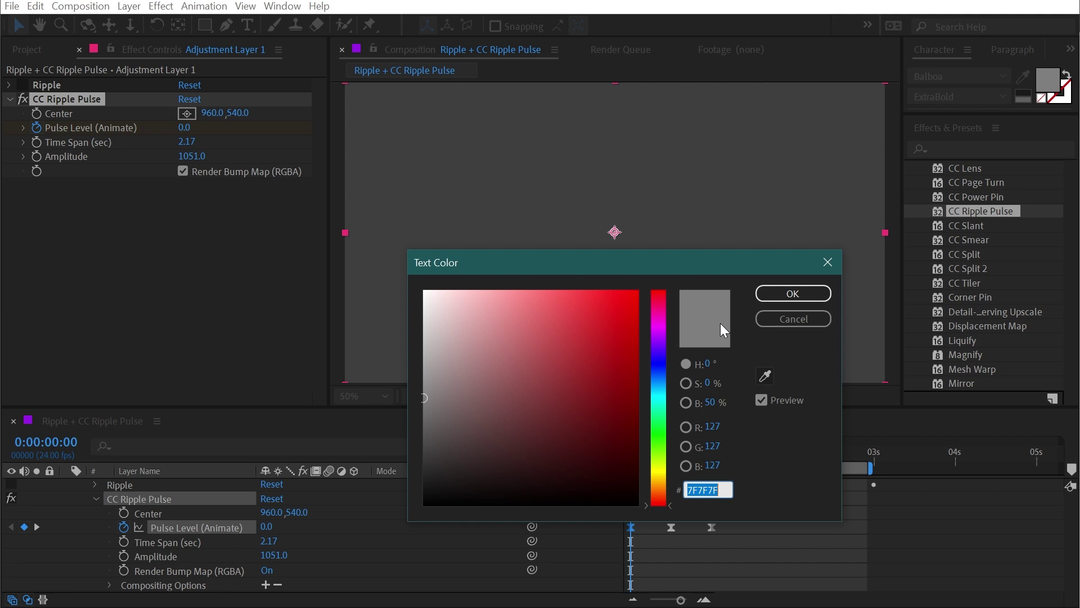
Accept mid-grey #7F7F7F as the text fill colour
left_click(779, 299)
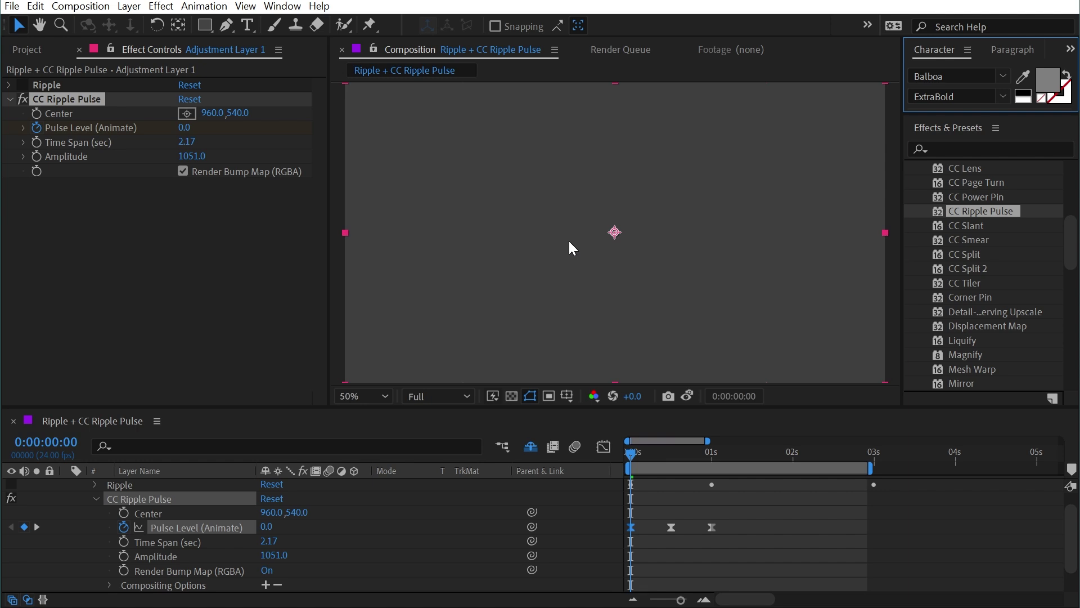
Compare rippled artwork with the bump map and park on the 0:00:00:12 Pulse Level 300 keyframe
left_click(224, 170)
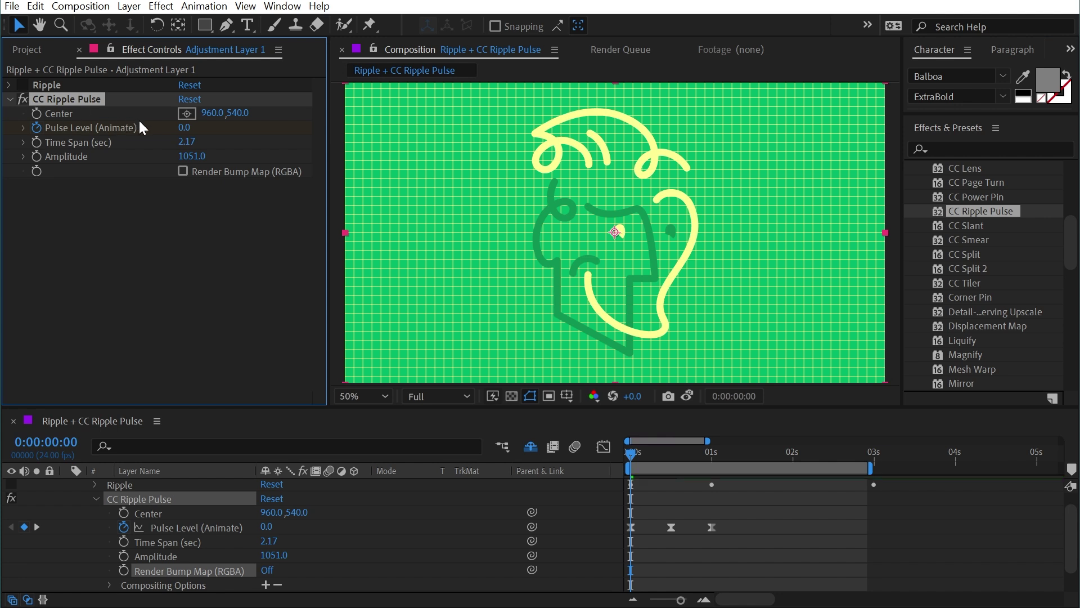
key("ctrl+z")
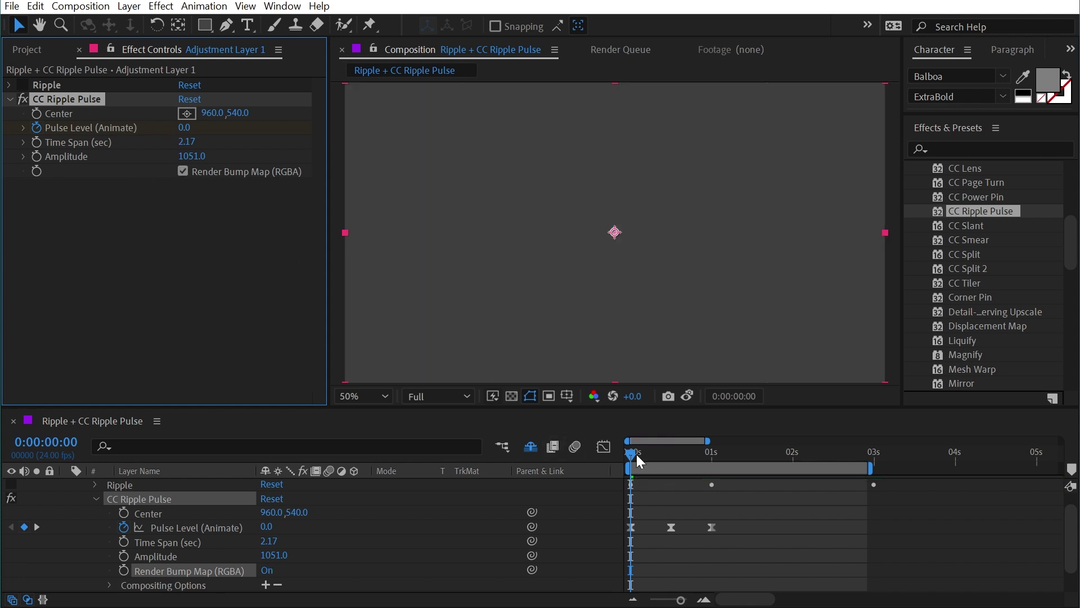
left_click_drag(633, 455, 668, 456)
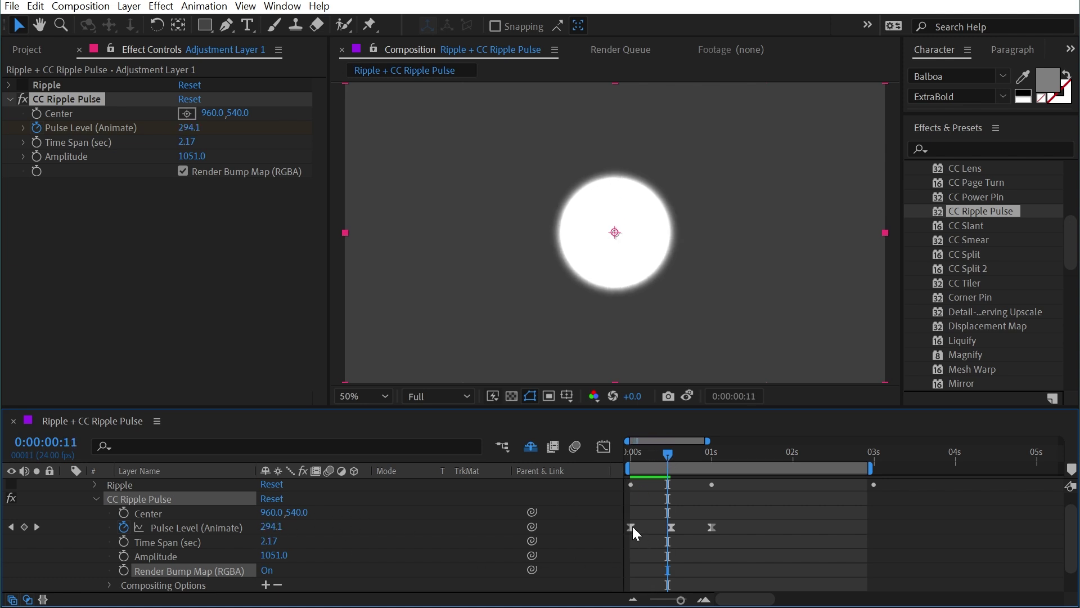
left_click(632, 528)
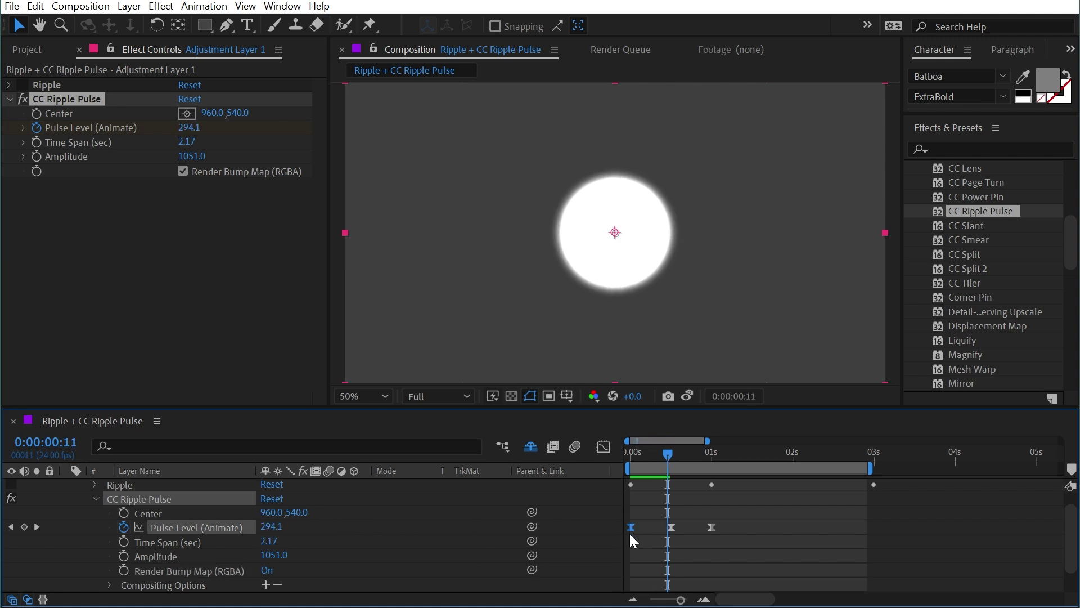
left_click(673, 449)
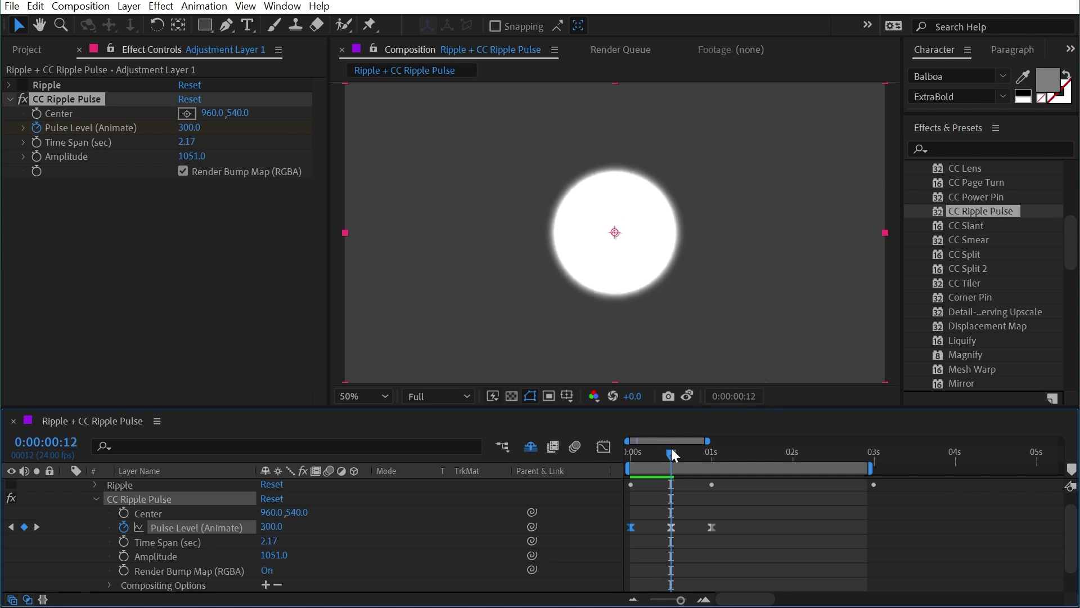
left_click(183, 171)
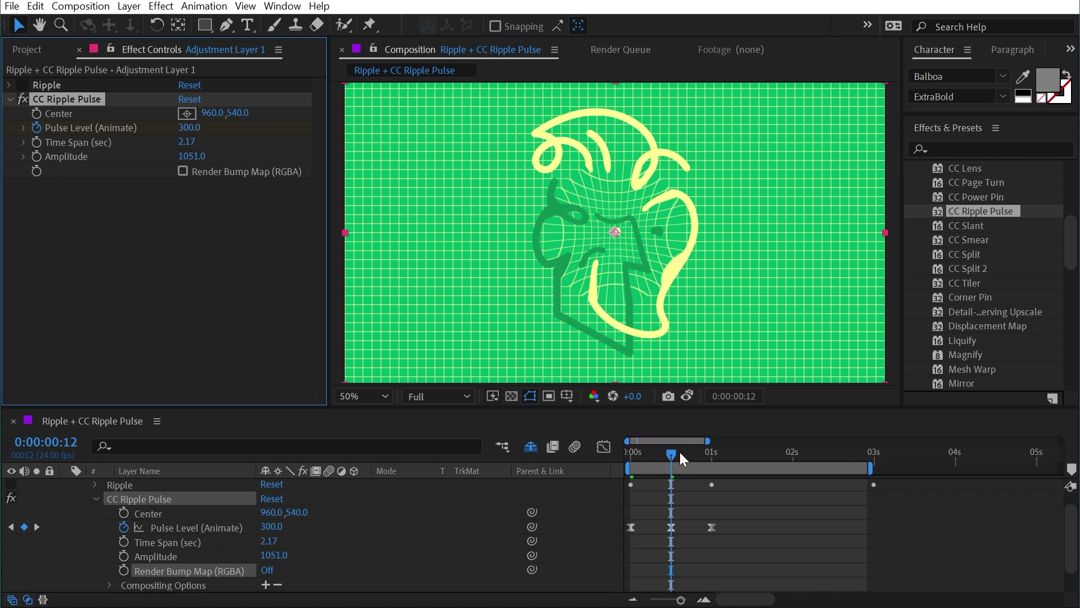
left_click(224, 172)
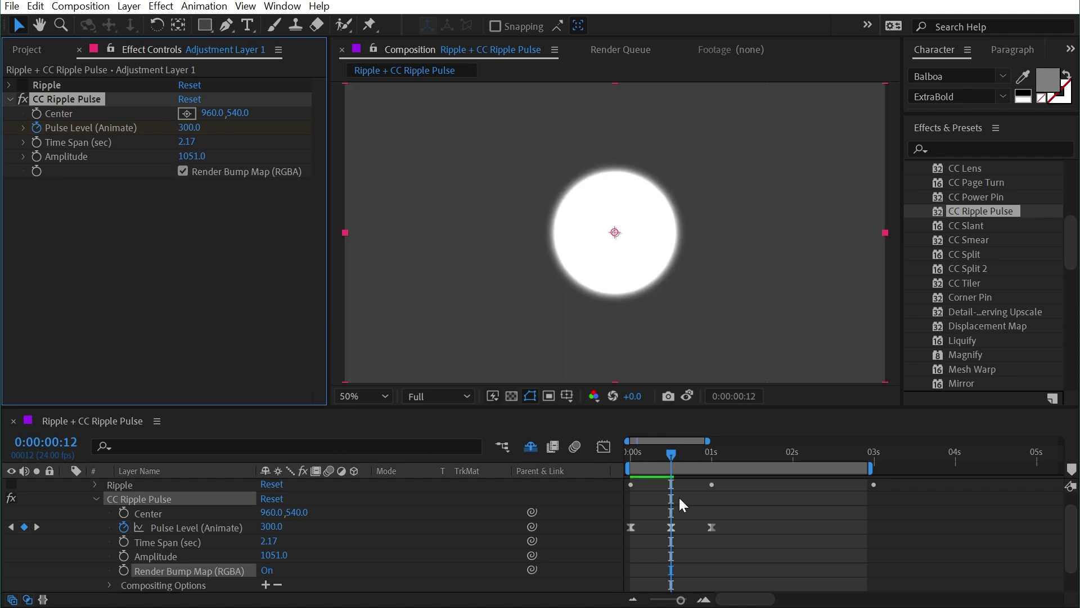
Set the one-second Pulse Level keyframe to -100
left_click(676, 455)
left_click_drag(677, 454, 711, 457)
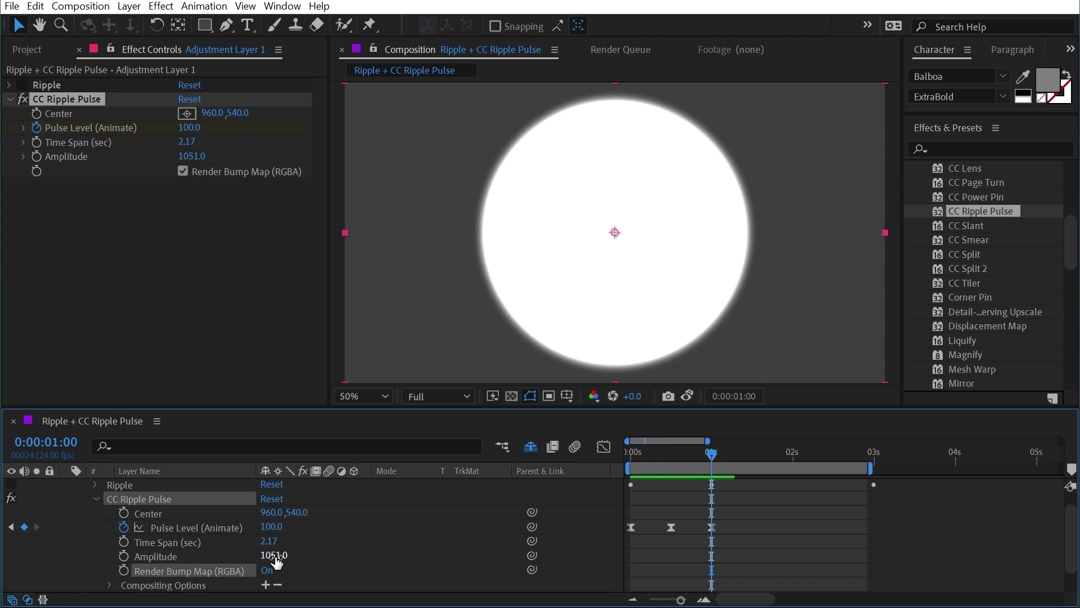
left_click_drag(273, 527, 95, 524)
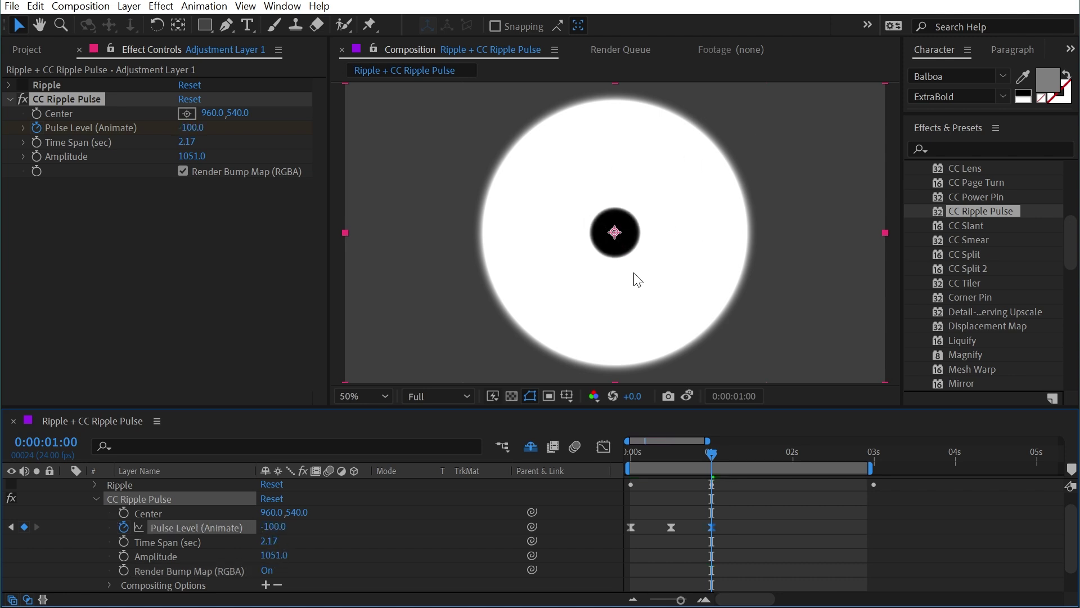
left_click_drag(720, 454, 800, 455)
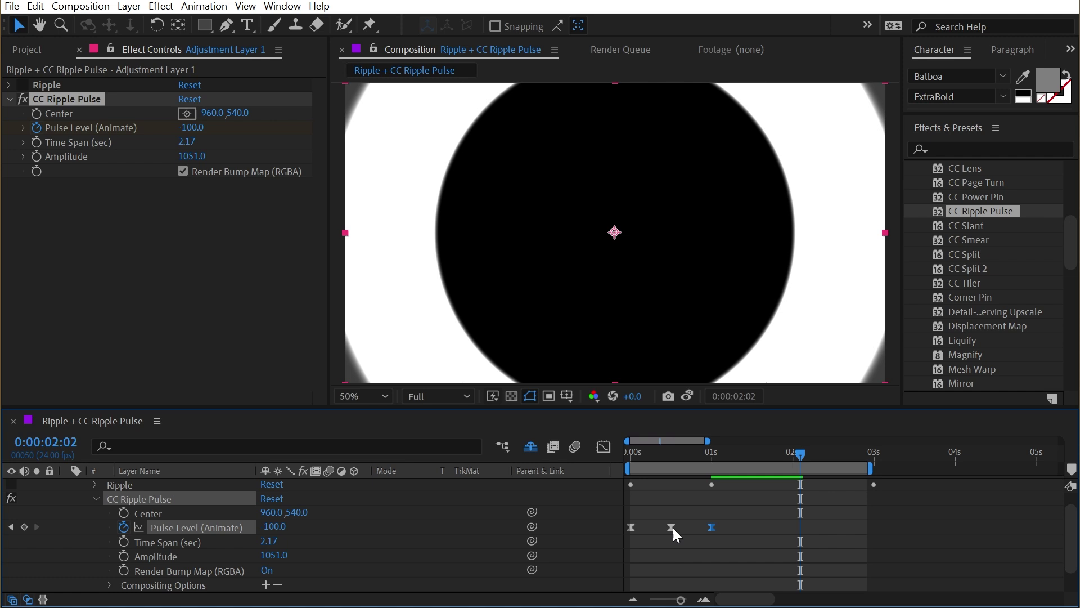
Move that keyframe to 0:00:01:14, turn Render Bump Map off, and preview the ripple
left_click(759, 452)
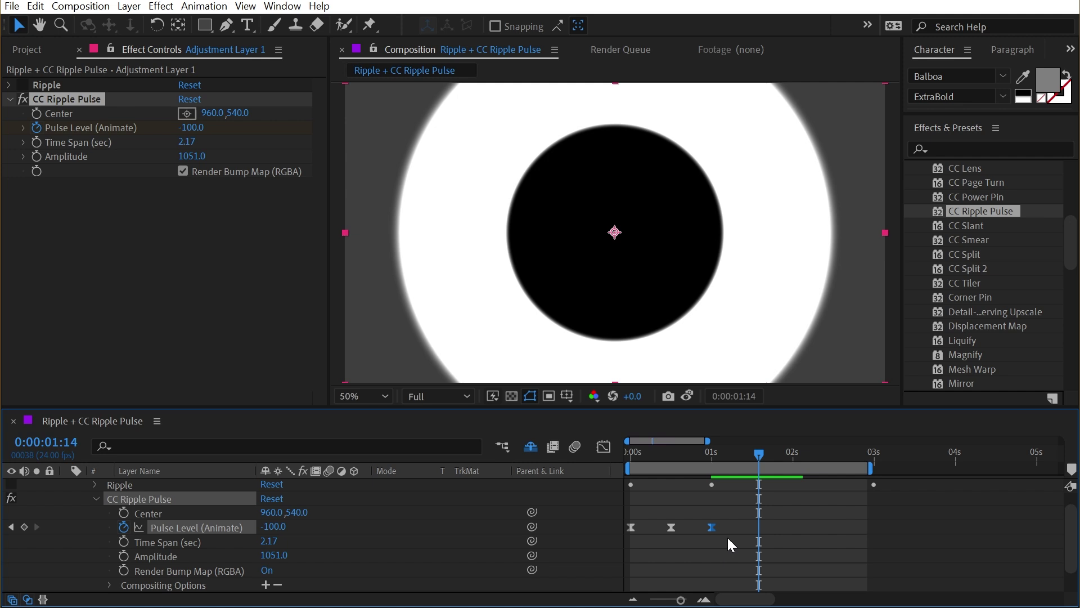
left_click_drag(712, 528, 755, 525)
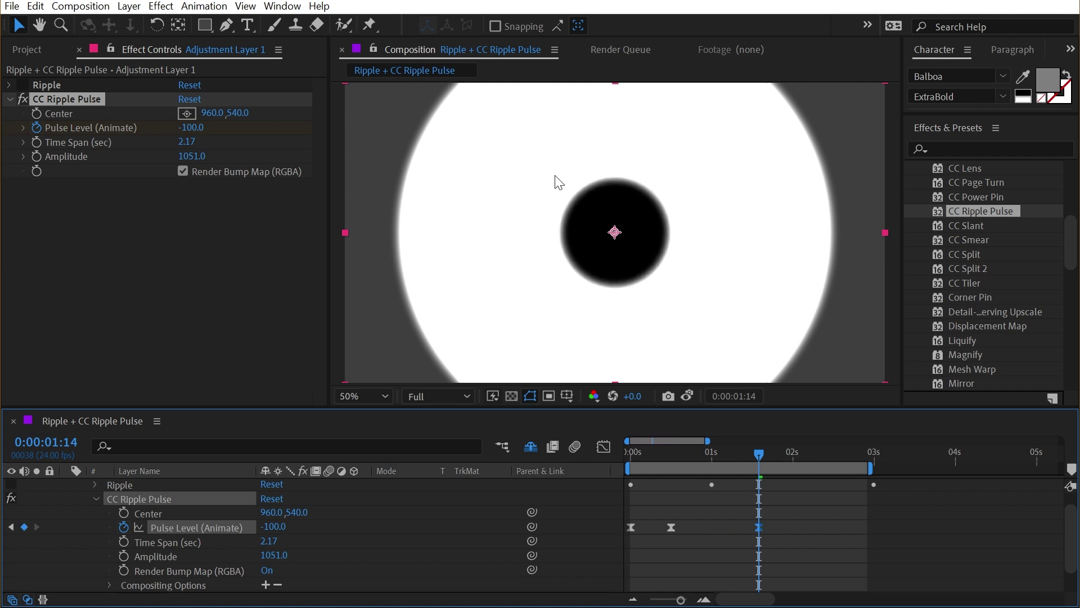
mouse_move(754, 450)
left_mouse_down()
mouse_move(630, 443)
mouse_move(754, 433)
left_mouse_up()
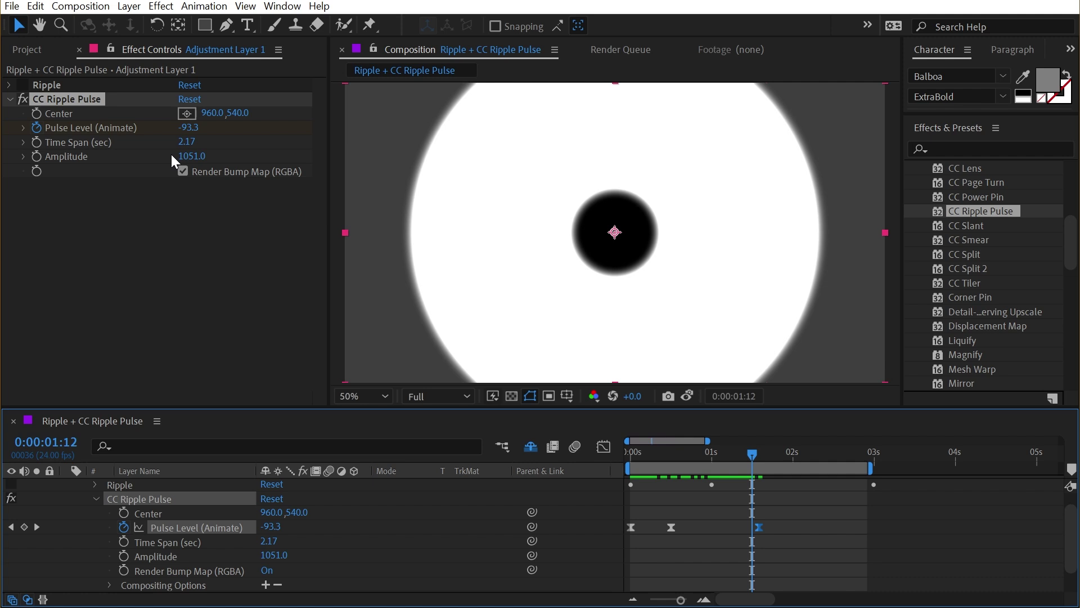
left_click(183, 172)
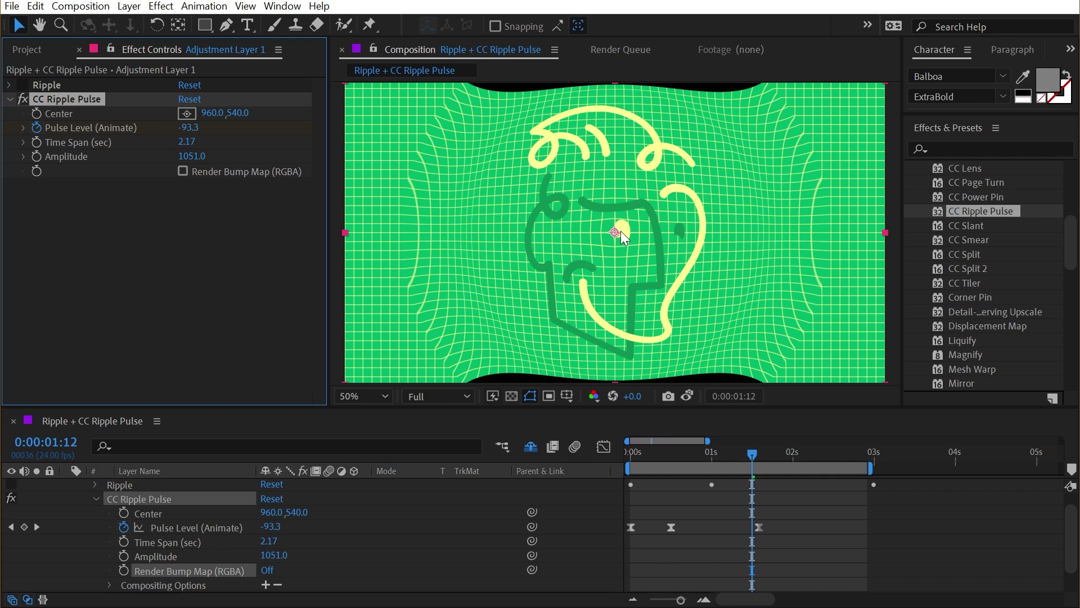
left_click_drag(642, 452, 758, 443)
key("space")
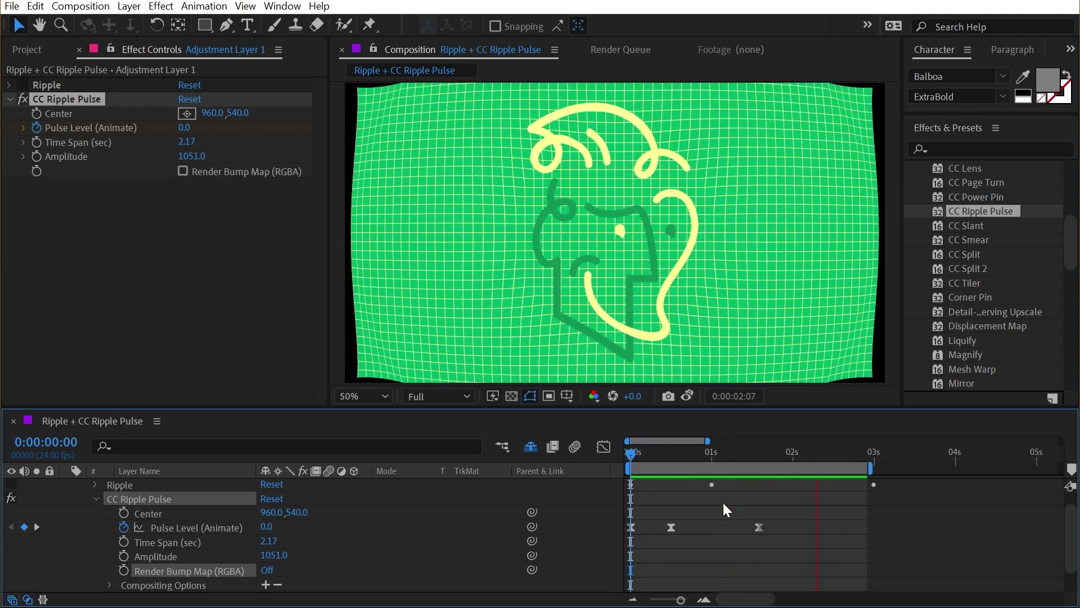
Lower the 12-frame Pulse Level keyframe from 300 to 20, preview, then turn bump map off
left_click(673, 454)
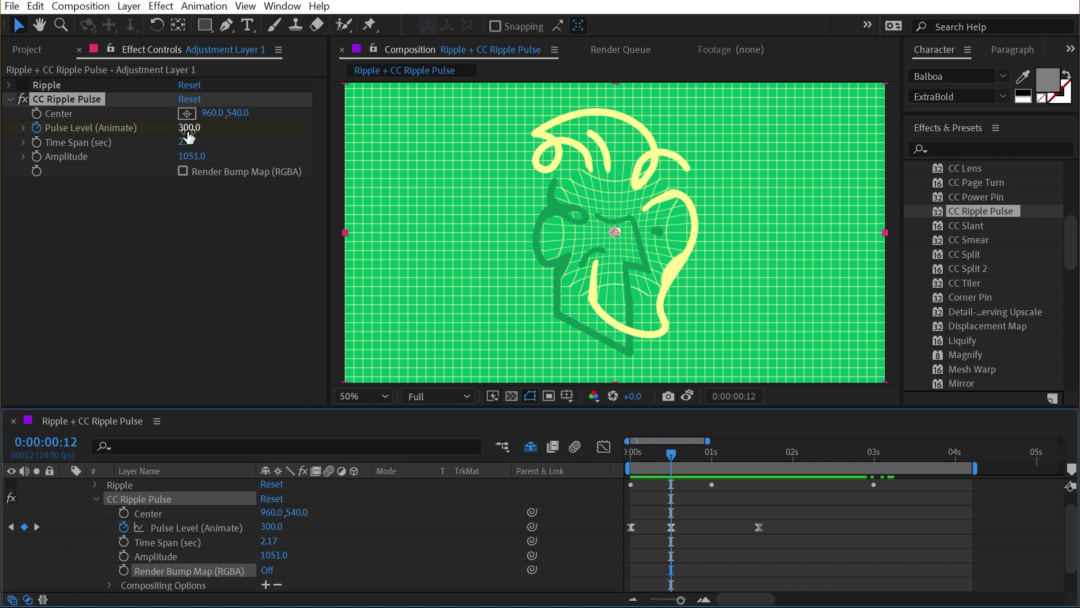
left_click(183, 172)
left_click_drag(189, 127, 6, 128)
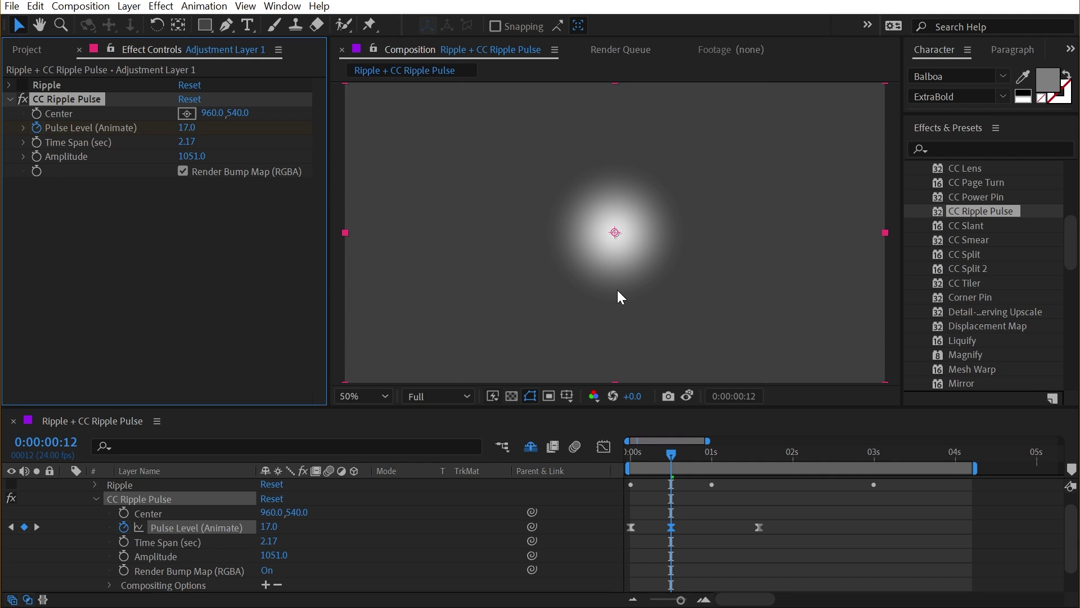
left_click_drag(631, 237, 617, 248)
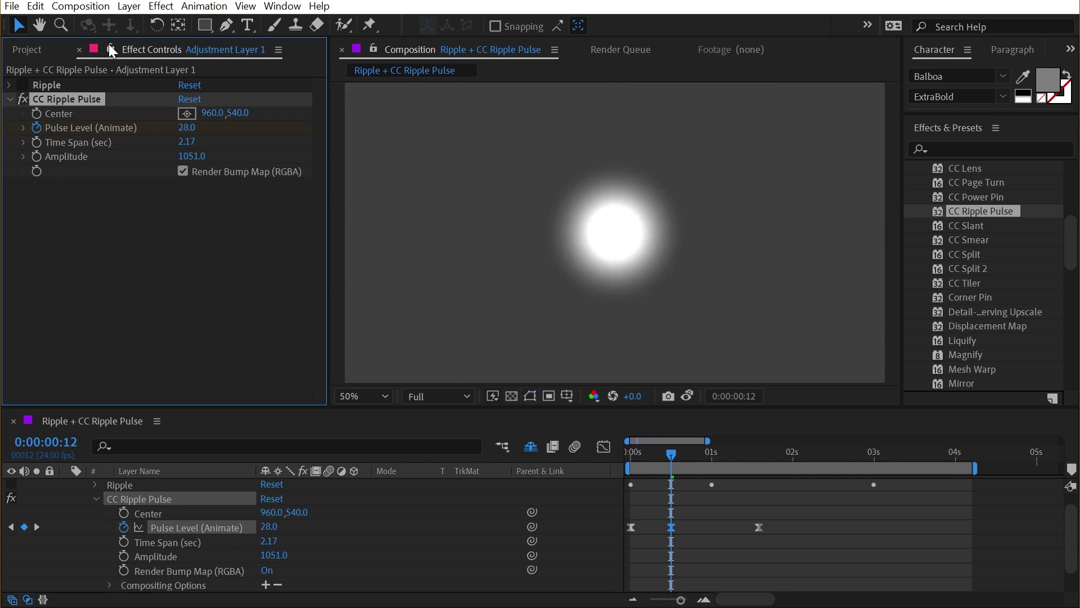
left_click_drag(188, 127, 101, 116)
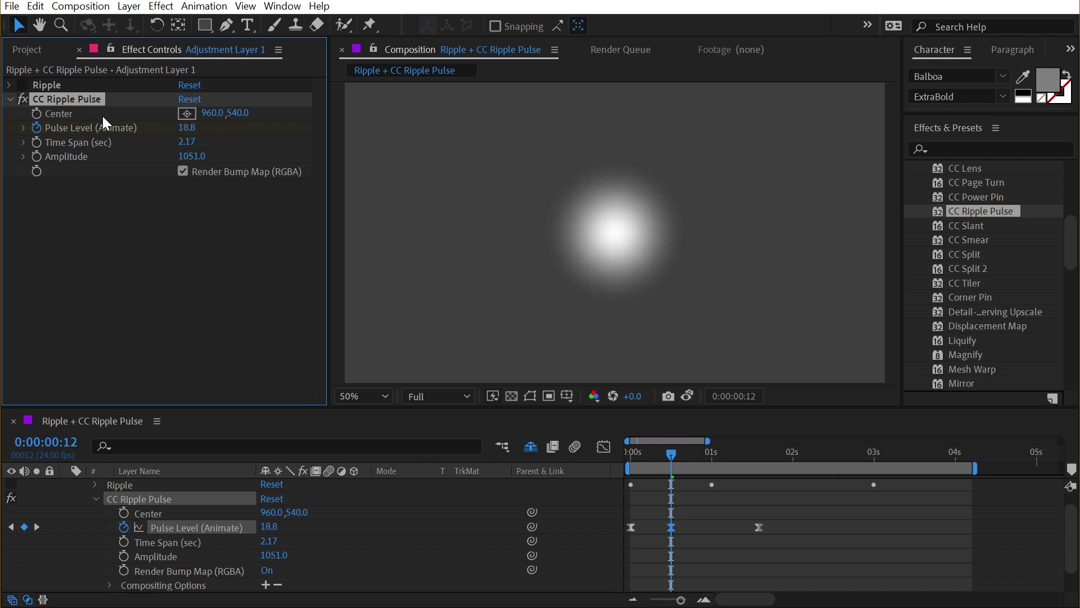
left_click_drag(671, 453, 621, 453)
key("space")
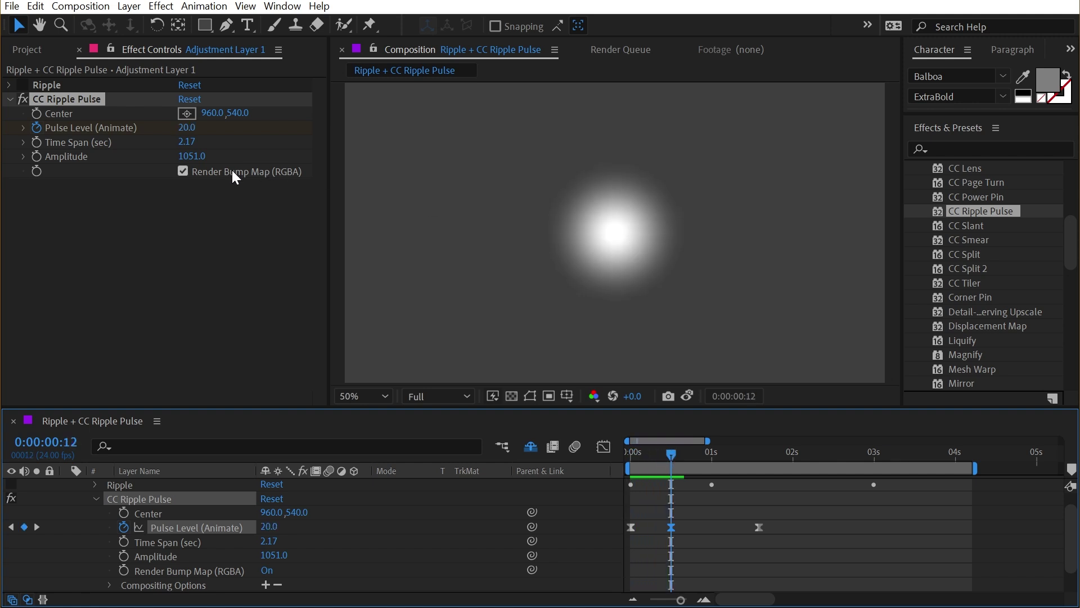
left_click(233, 173)
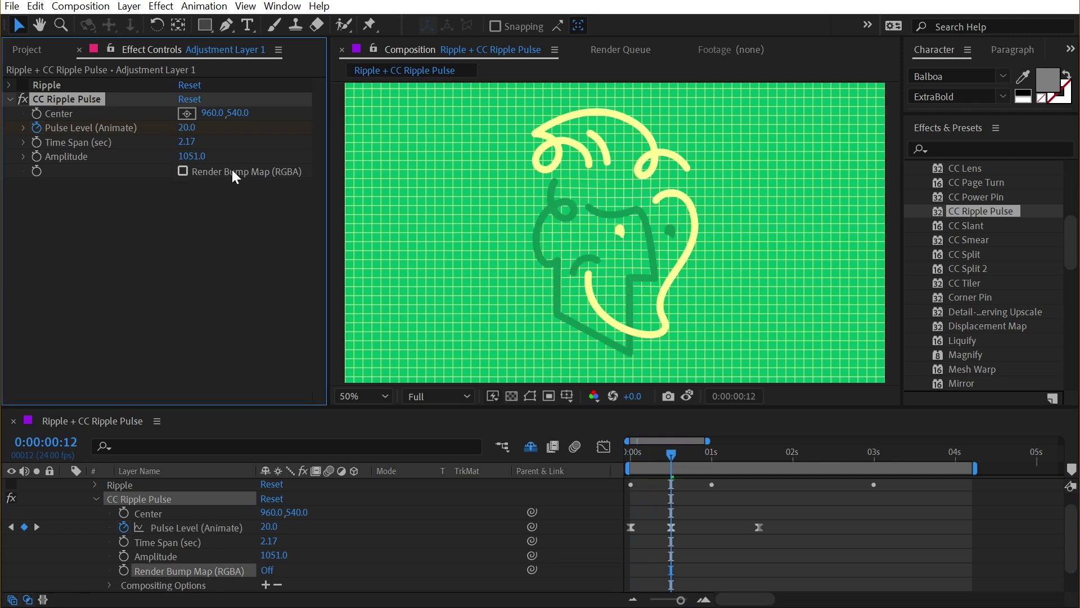
Set the 0:00:01:14 Pulse Level keyframe to -20 and preview the pulse
left_click(233, 173)
left_click(715, 454)
left_click(759, 453)
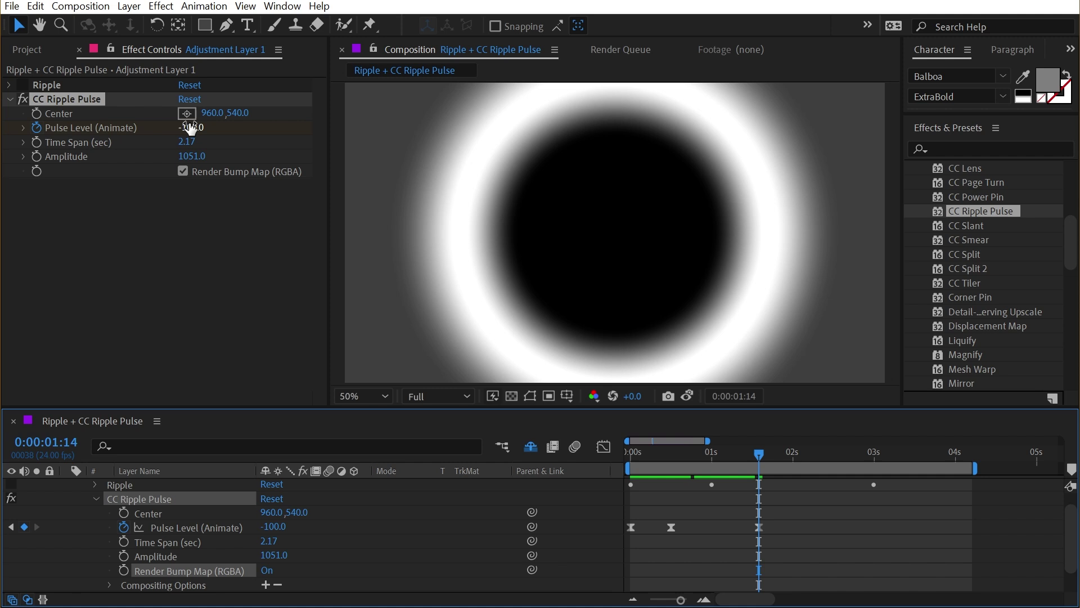
left_click_drag(192, 127, 255, 123)
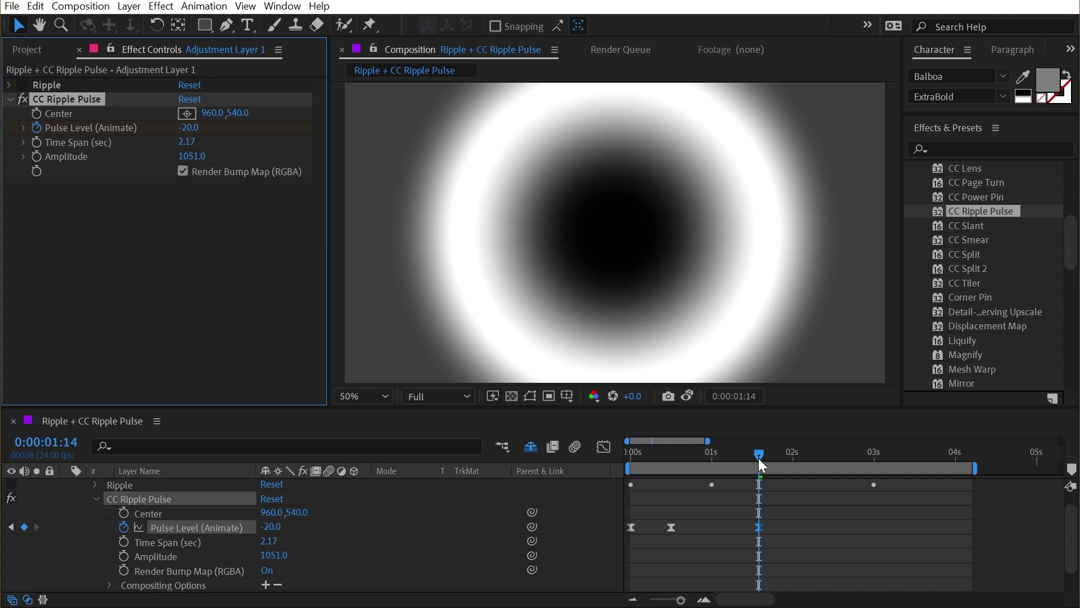
left_click_drag(758, 458, 698, 452)
key("space")
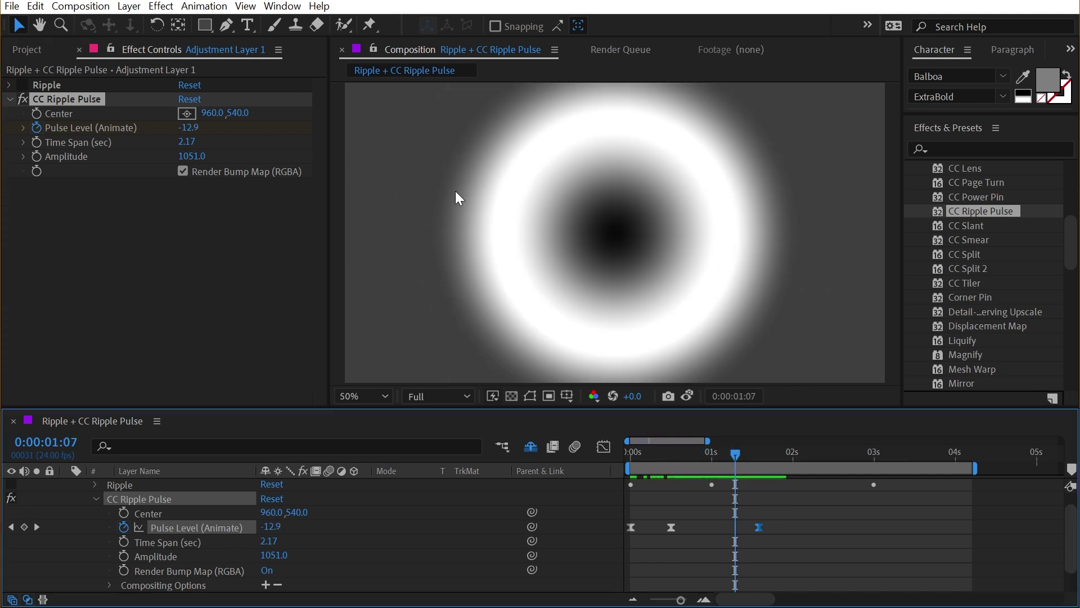
Preview with bump map off, test a higher frame-12 Pulse Level, then re-enable Render Bump Map
left_click(222, 170)
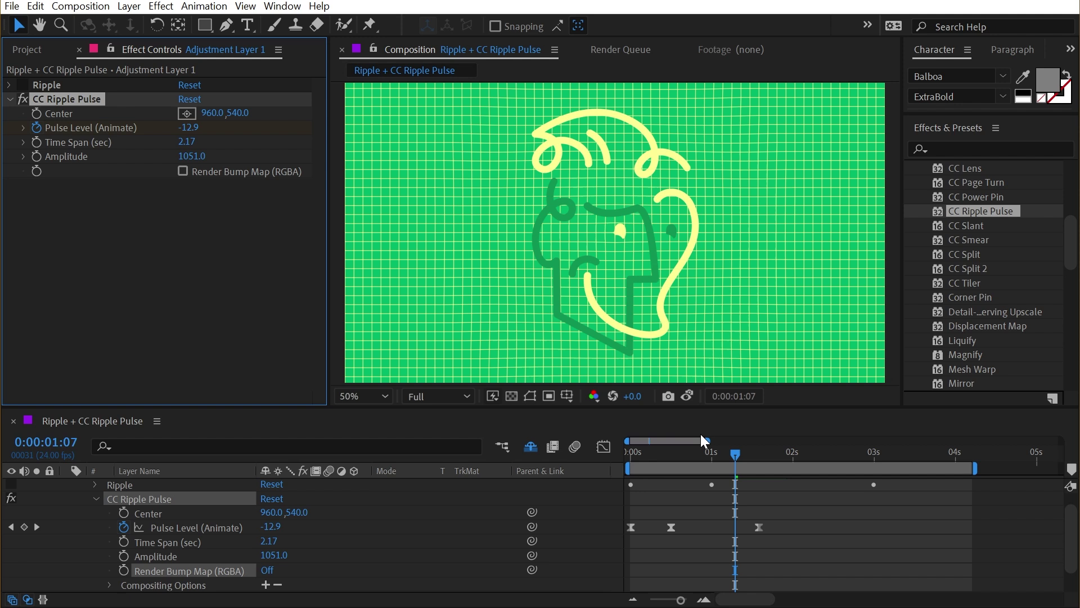
left_click_drag(718, 458, 565, 454)
key("space")
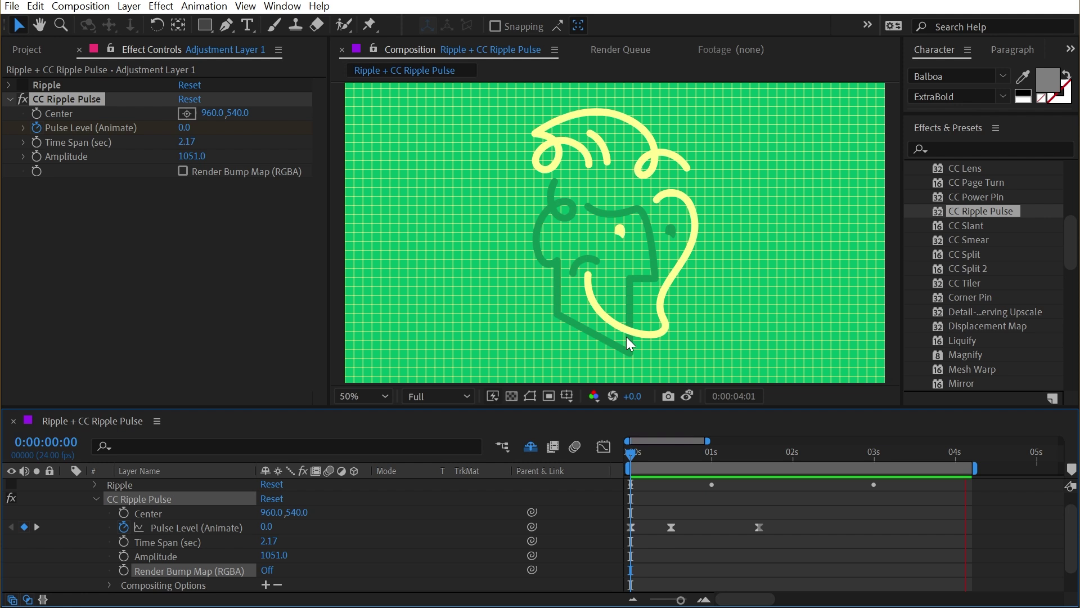
left_click_drag(725, 453, 671, 452)
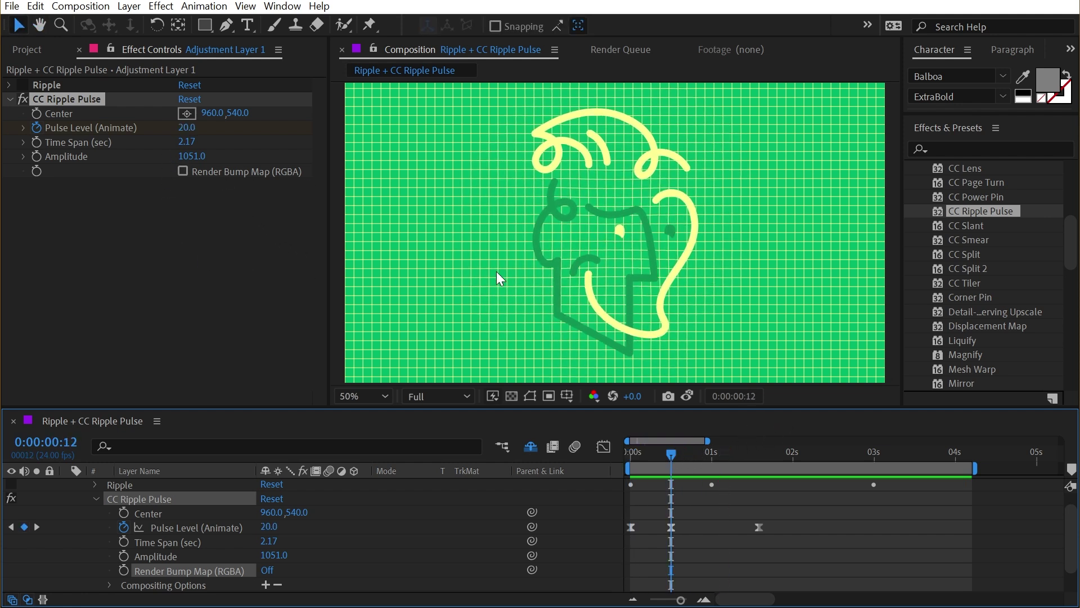
mouse_move(187, 127)
left_mouse_down()
mouse_move(827, 148)
mouse_move(318, 138)
mouse_move(731, 157)
mouse_move(13, 148)
mouse_move(618, 141)
mouse_move(186, 176)
left_mouse_up()
left_click(183, 172)
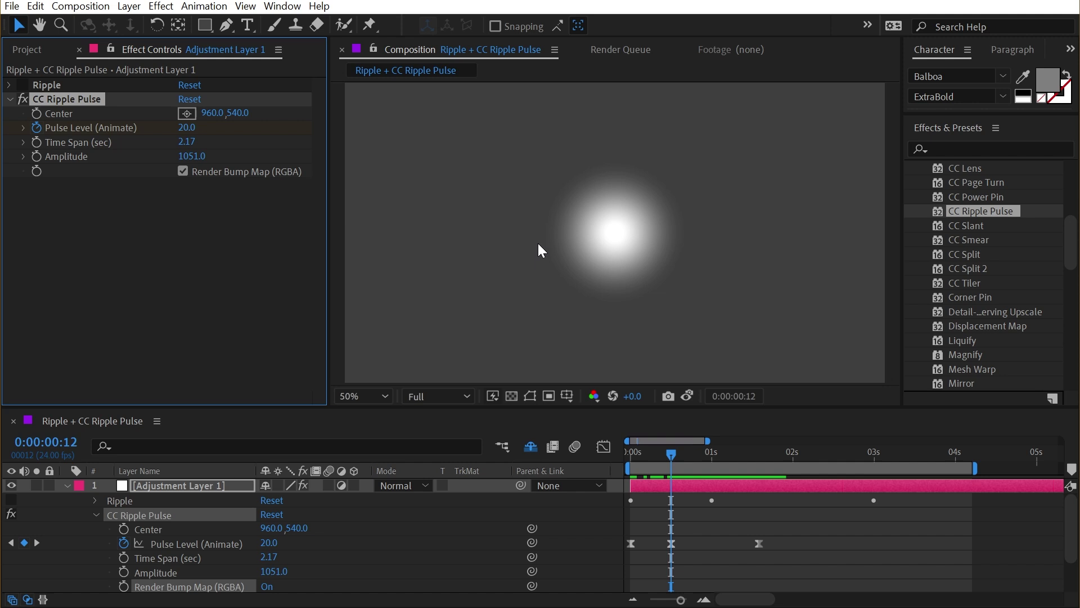
Toggle the adjustment switch and briefly solo Adjustment Layer 1 to check the glow
left_click(341, 485)
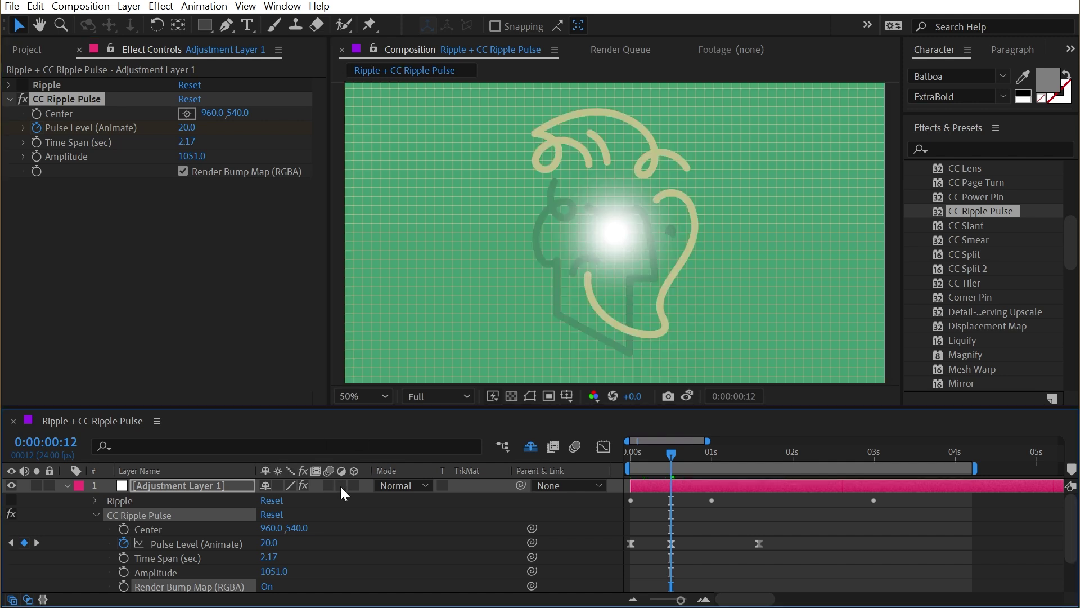
left_click(35, 485)
left_click(35, 485)
Apply Solid Composite with mid-grey 808080 to Adjustment Layer 1, then hide the layer
left_click(999, 149)
type("solid")
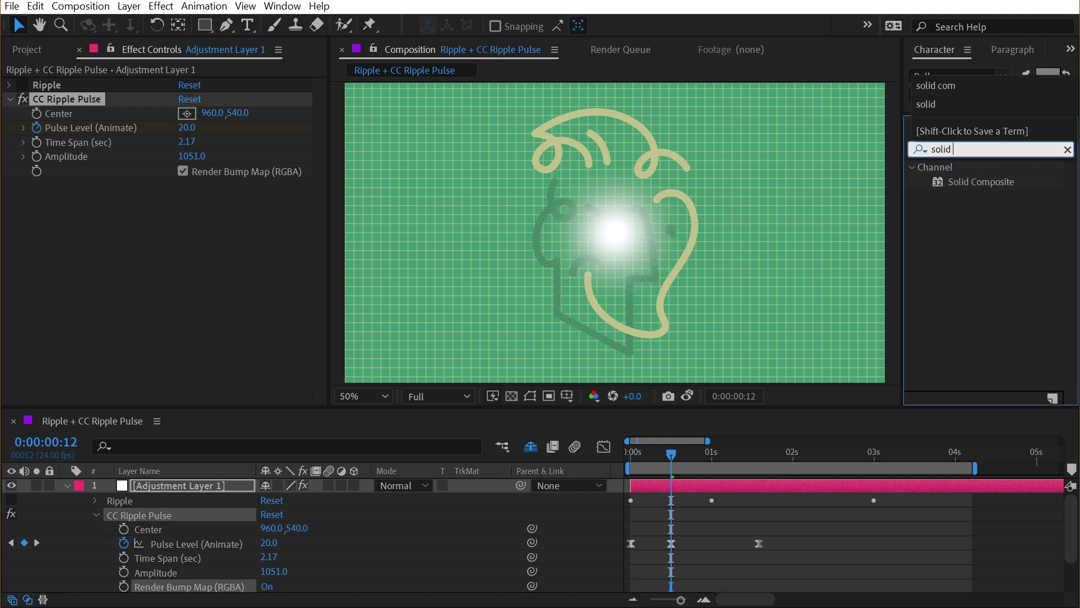
double_click(1013, 181)
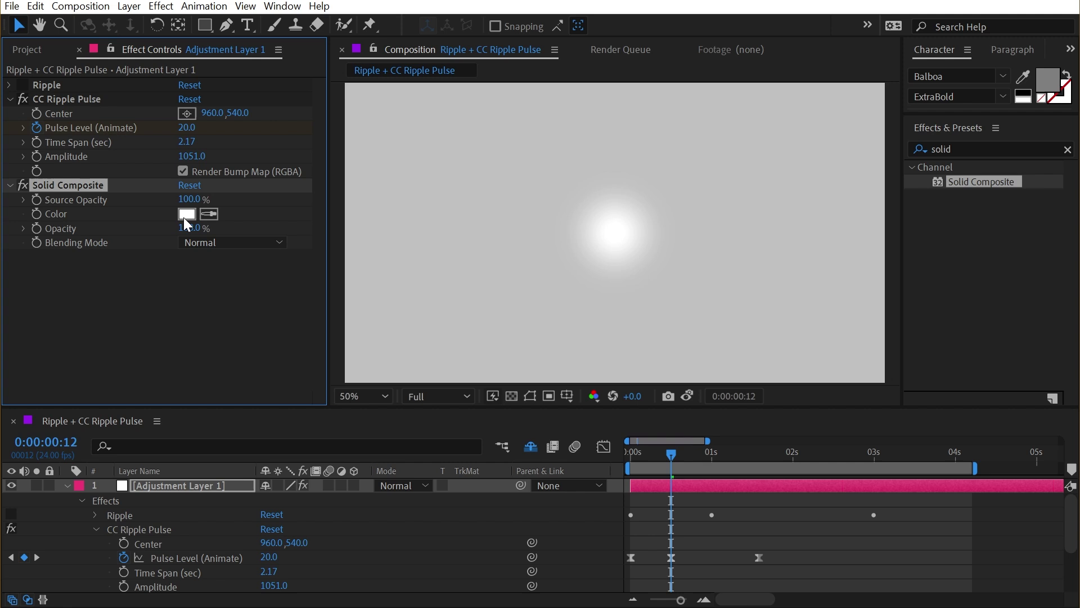
left_click(187, 214)
left_click(718, 402)
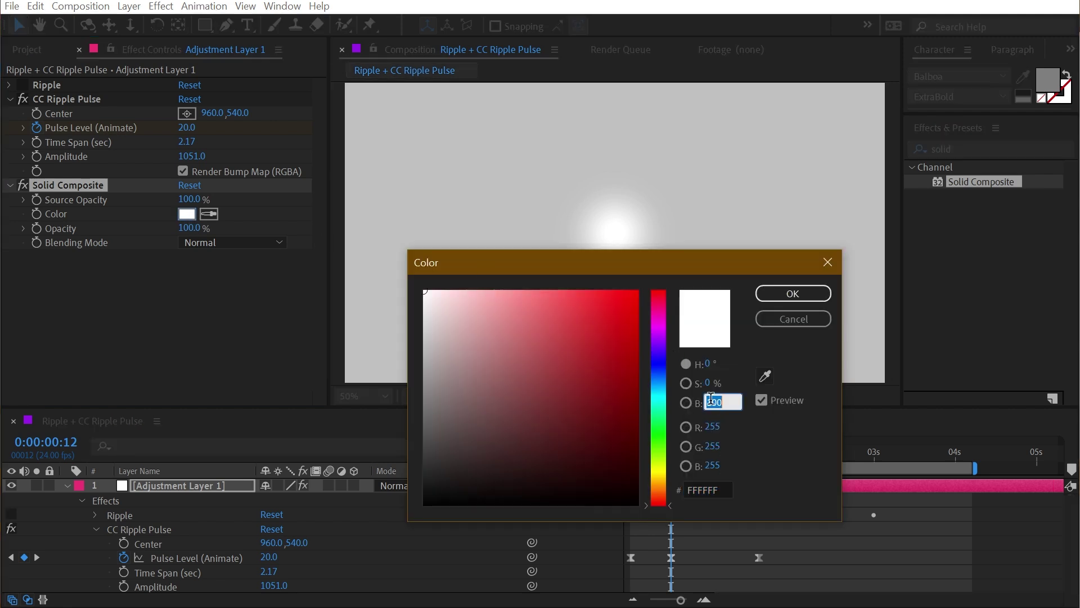
type("50")
left_click(796, 293)
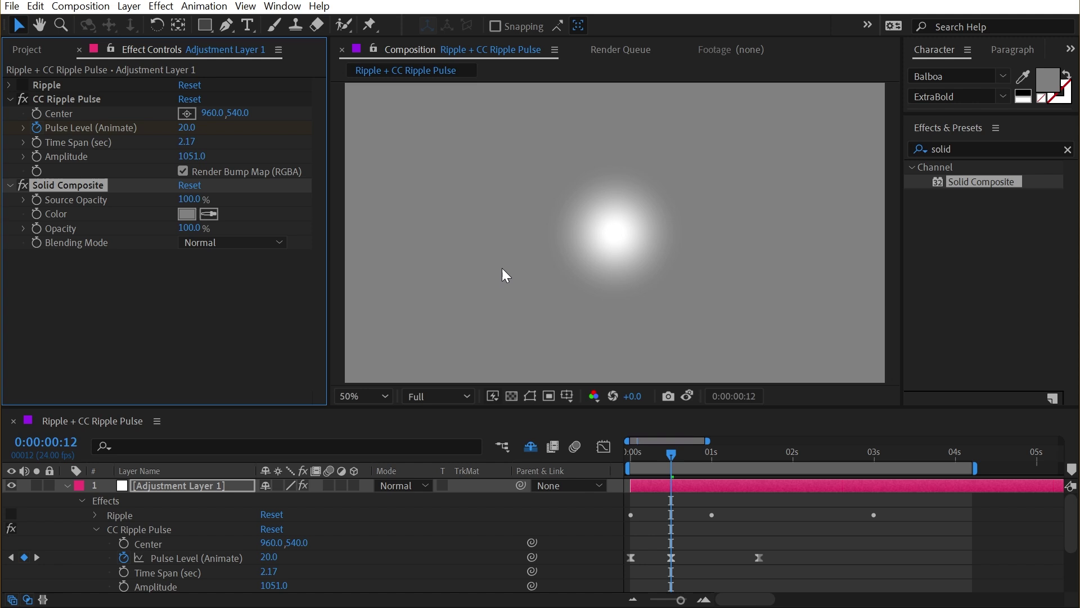
left_click(67, 486)
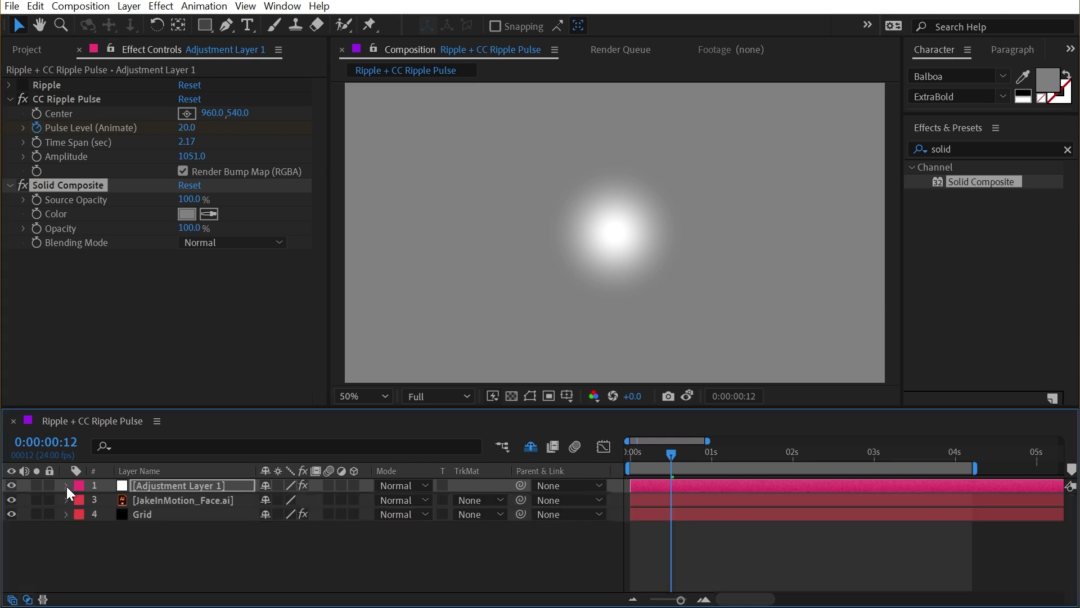
left_click(11, 485)
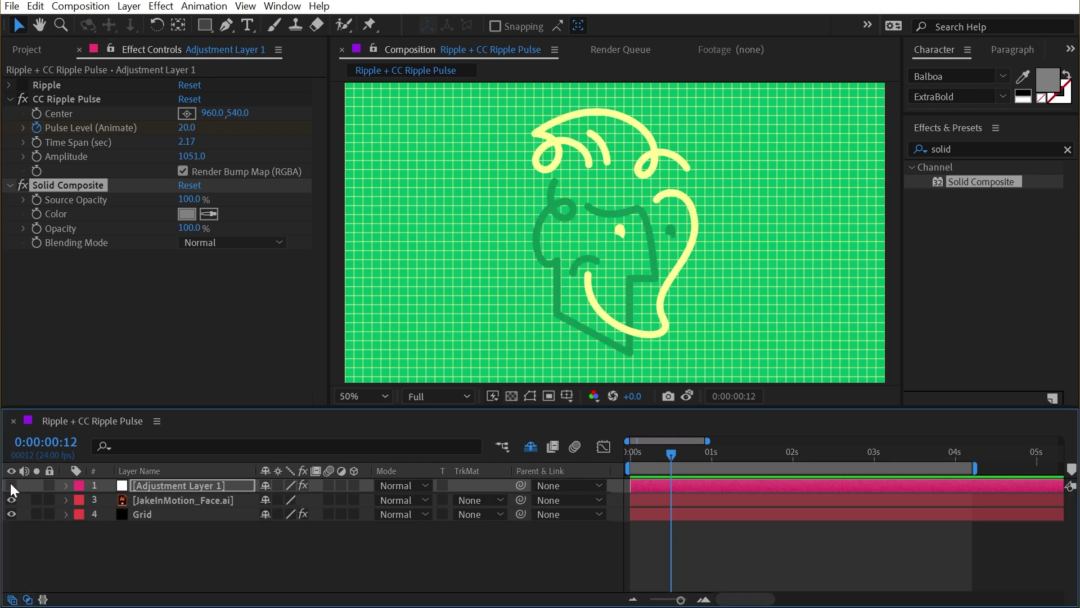
Create Adjustment Layer 2 and apply CC Glass to it from the Effects search
left_click(129, 6)
mouse_move(175, 25)
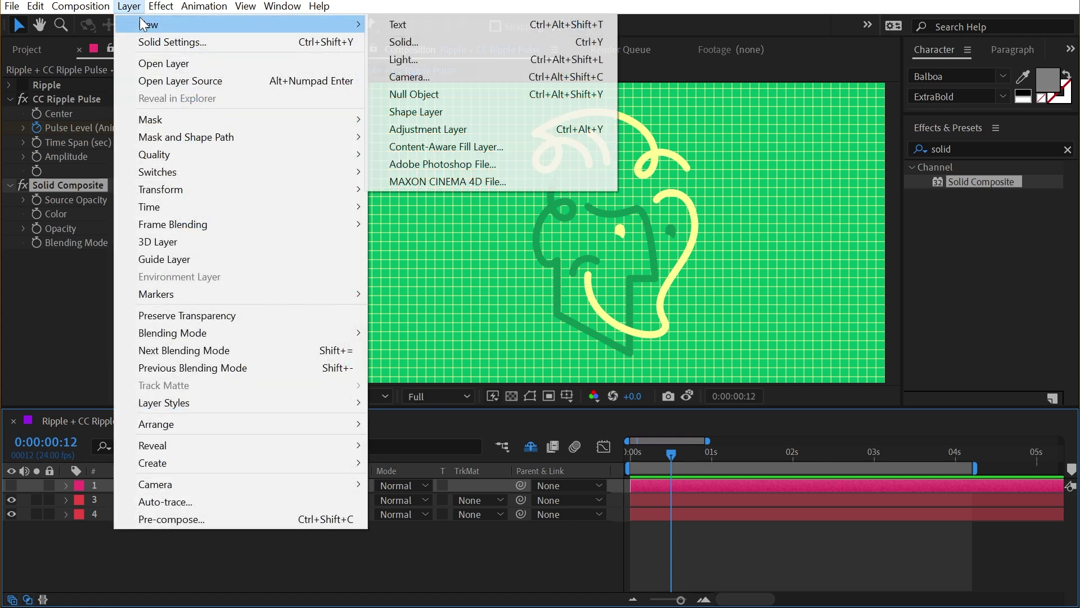
left_click(431, 129)
key("ctrl+5")
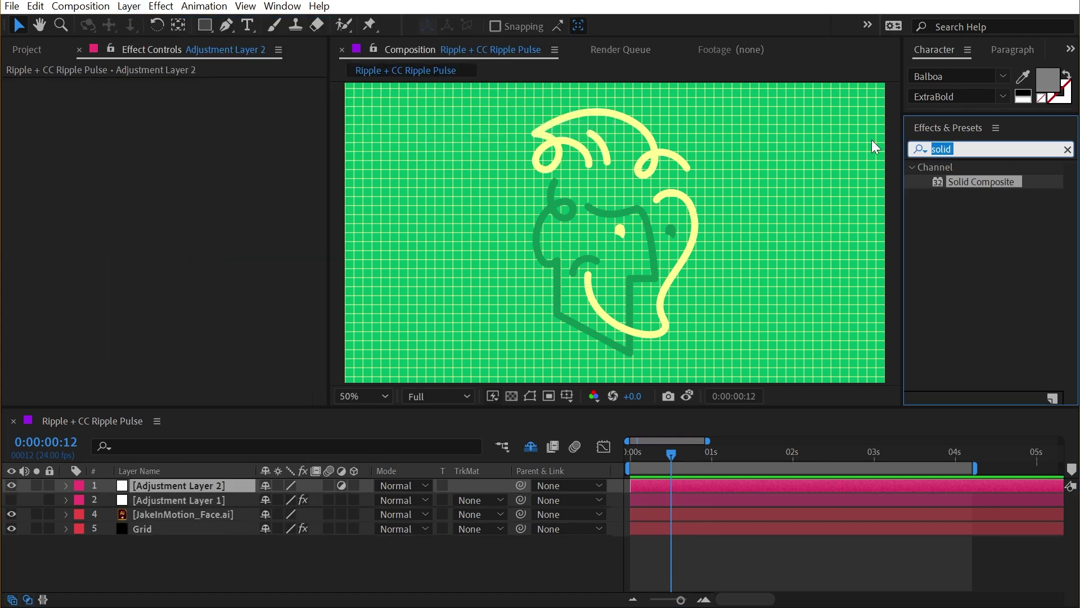
type("glass")
left_click_drag(968, 208, 224, 488)
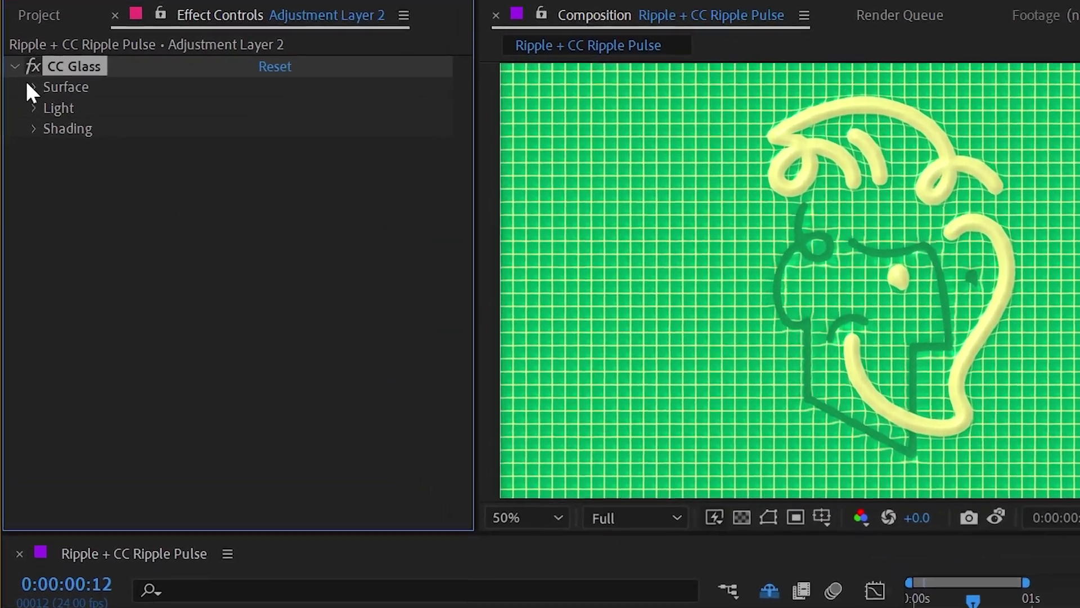
Set the CC Glass bump map to Adjustment Layer 1 using Effects & Masks
left_click(24, 99)
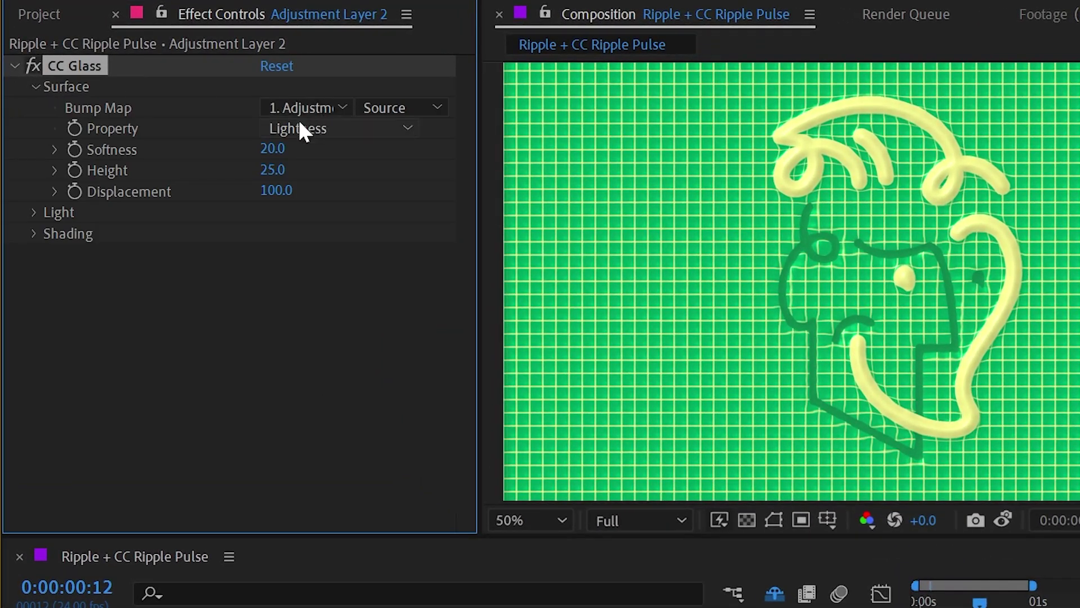
left_click(287, 107)
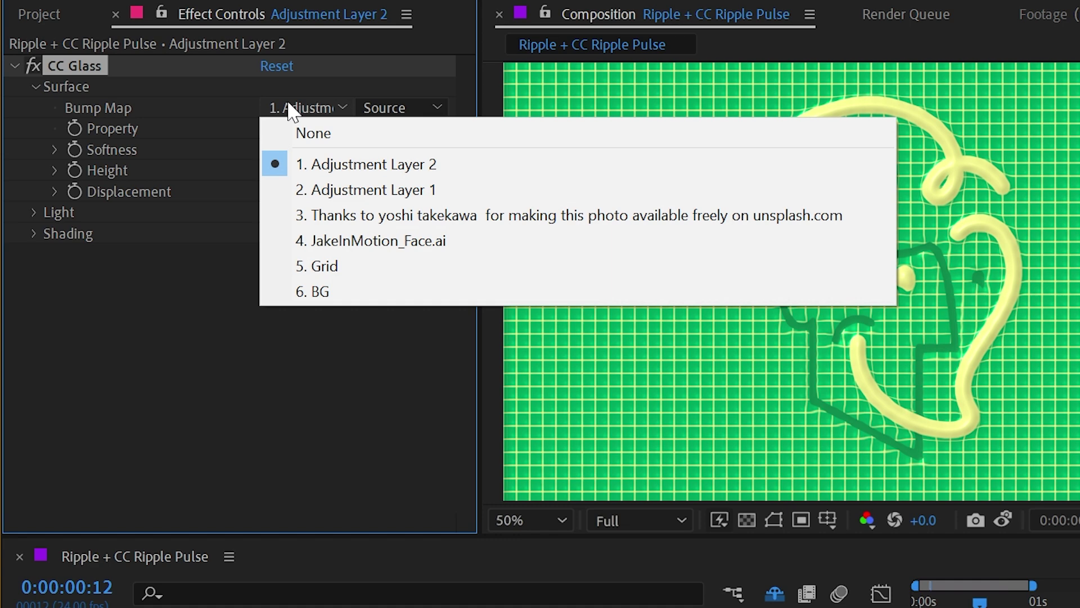
left_click(352, 191)
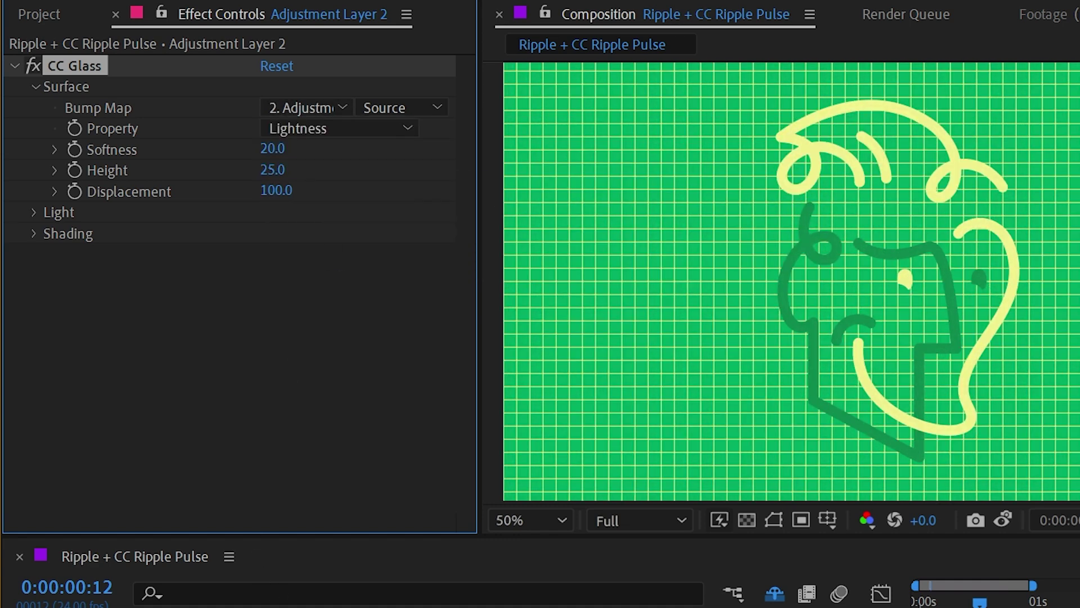
key("ctrl+Up")
key("ctrl+Down")
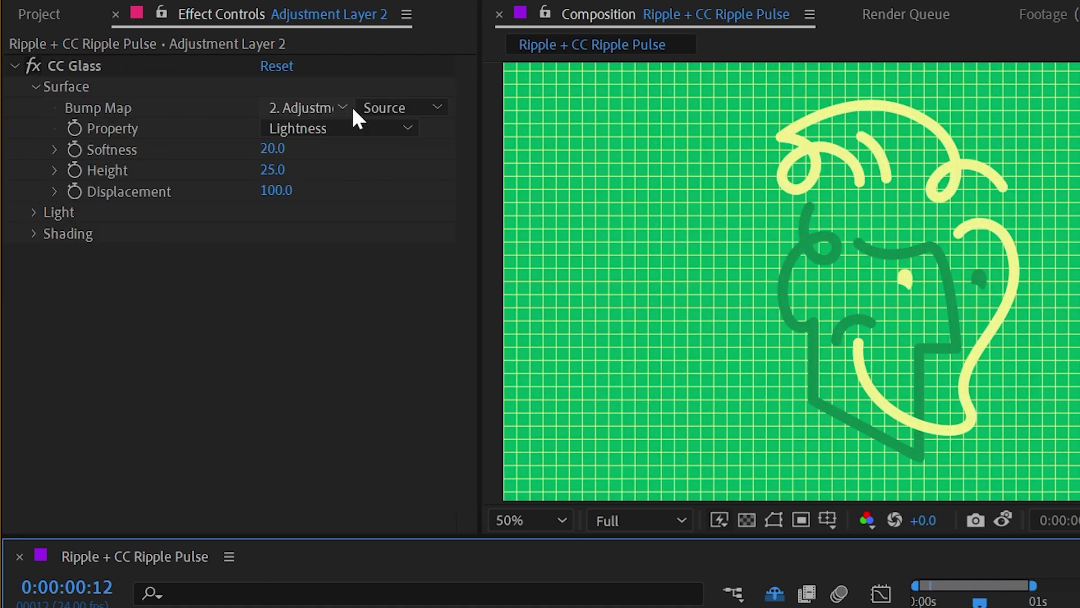
left_click(396, 107)
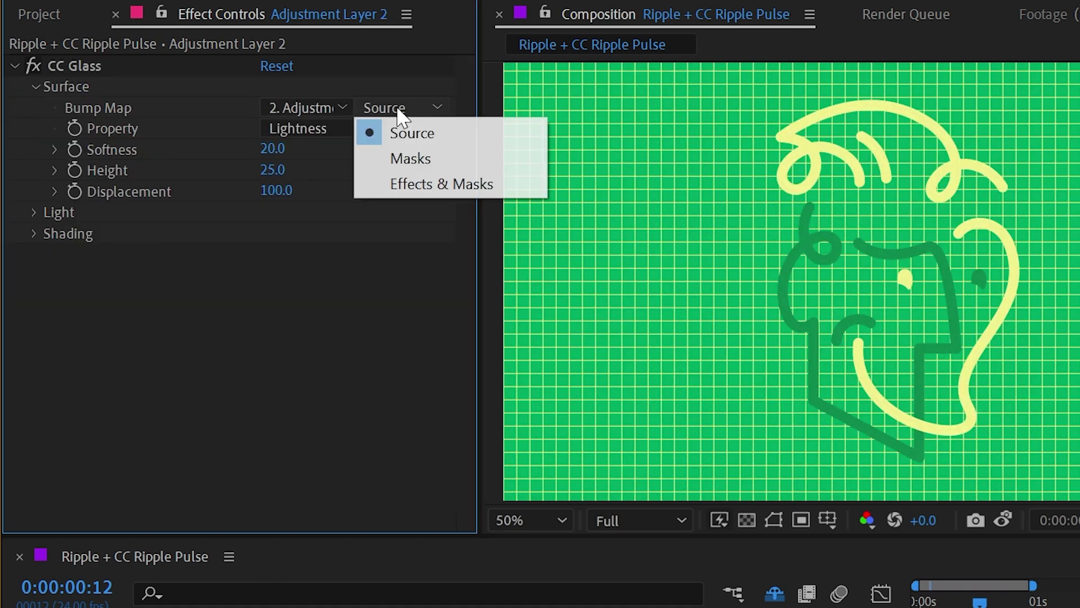
left_click(442, 184)
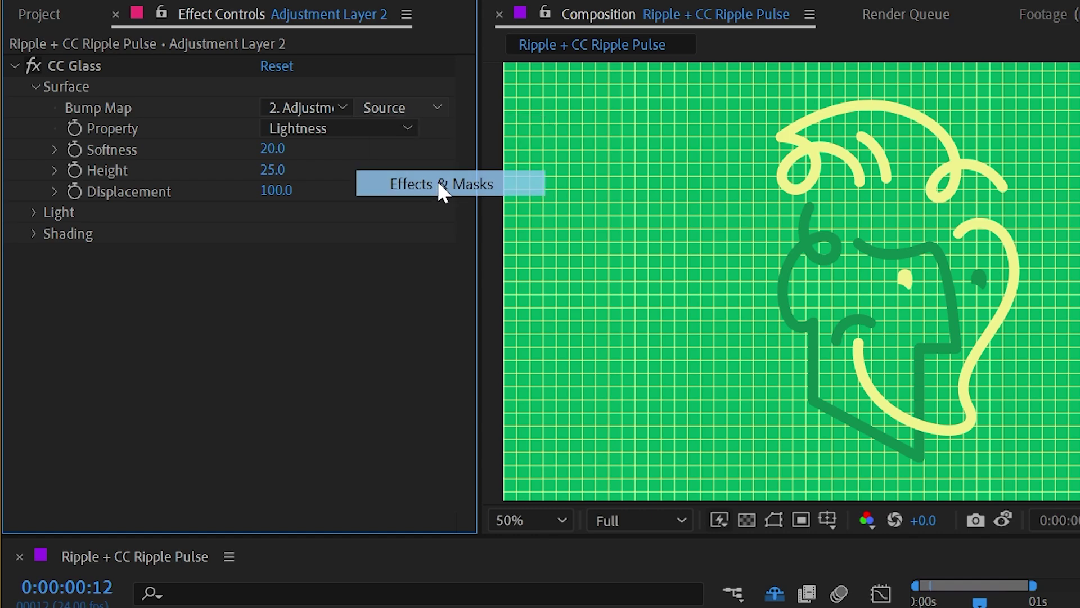
left_click_drag(990, 601, 983, 606)
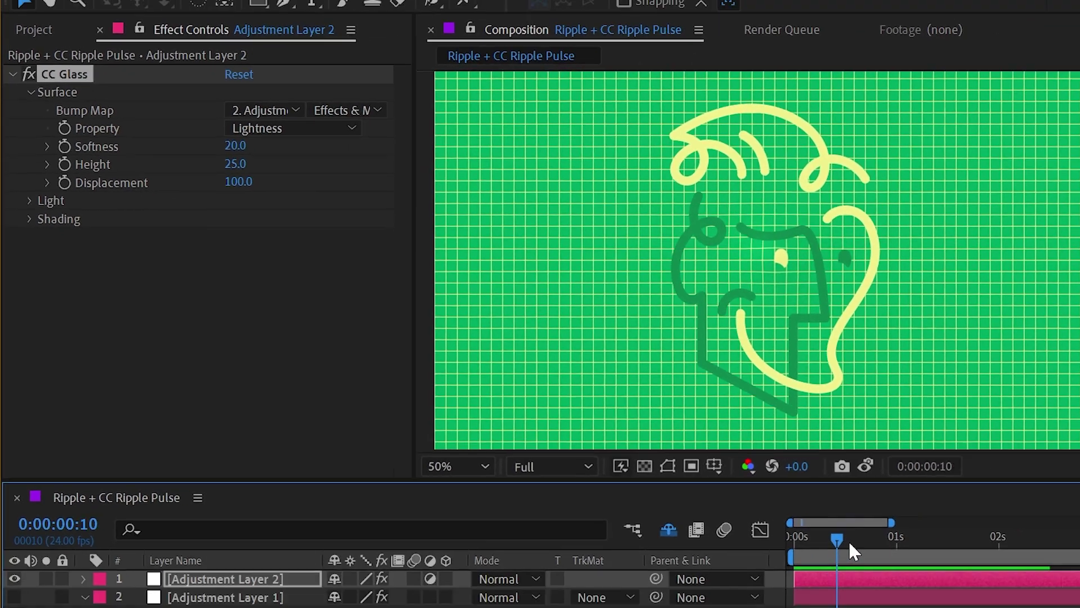
At 1:10, raise the CC Glass Height to 71.0 and Softness to 52.1
left_click_drag(851, 552, 913, 557)
left_click_drag(726, 475, 745, 475)
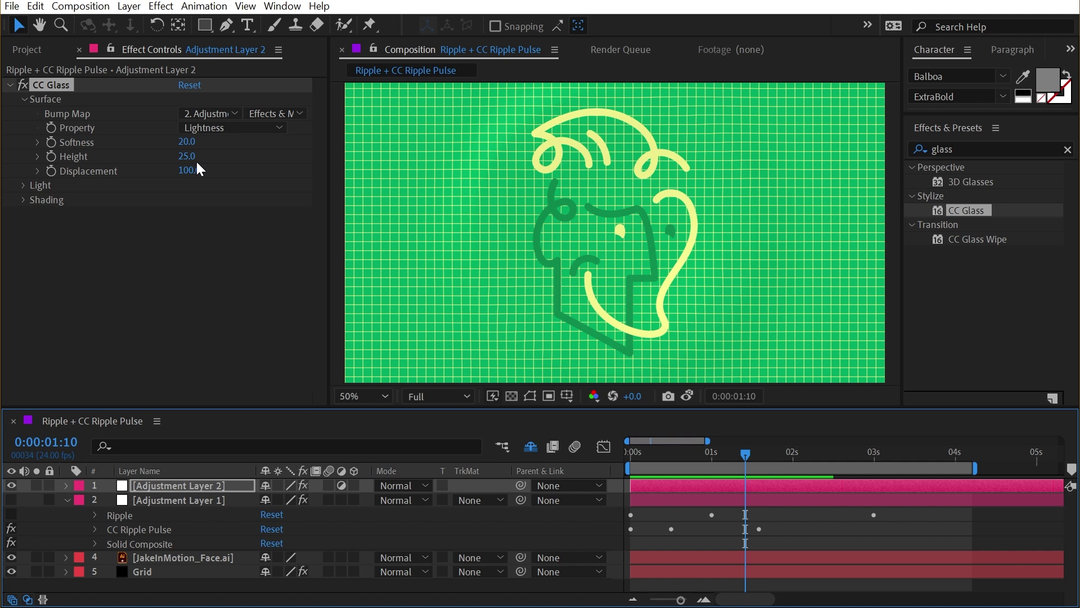
left_click_drag(189, 156, 324, 151)
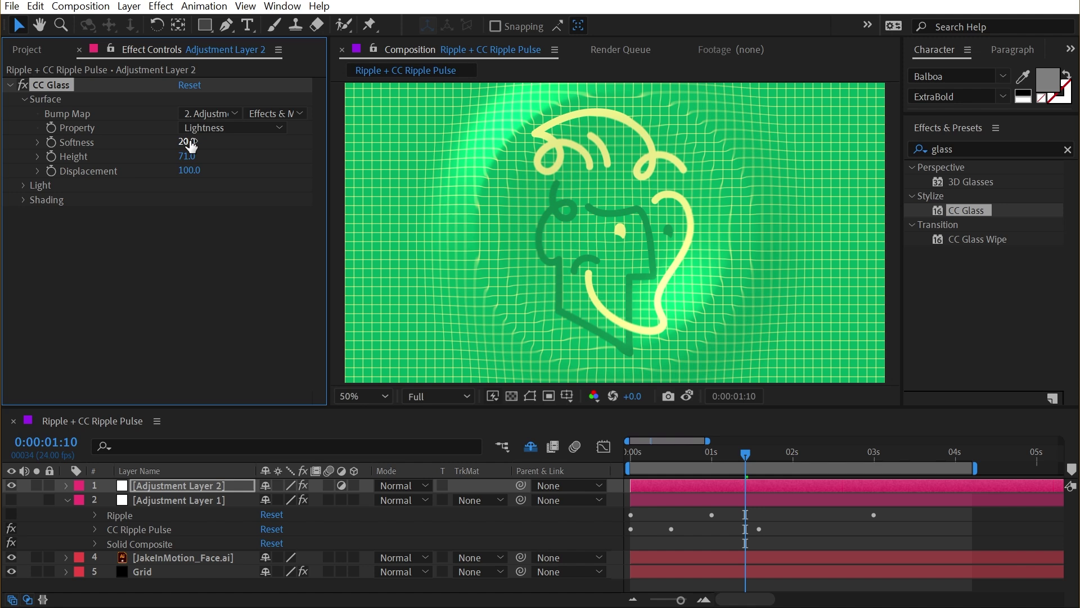
left_click_drag(187, 142, 460, 142)
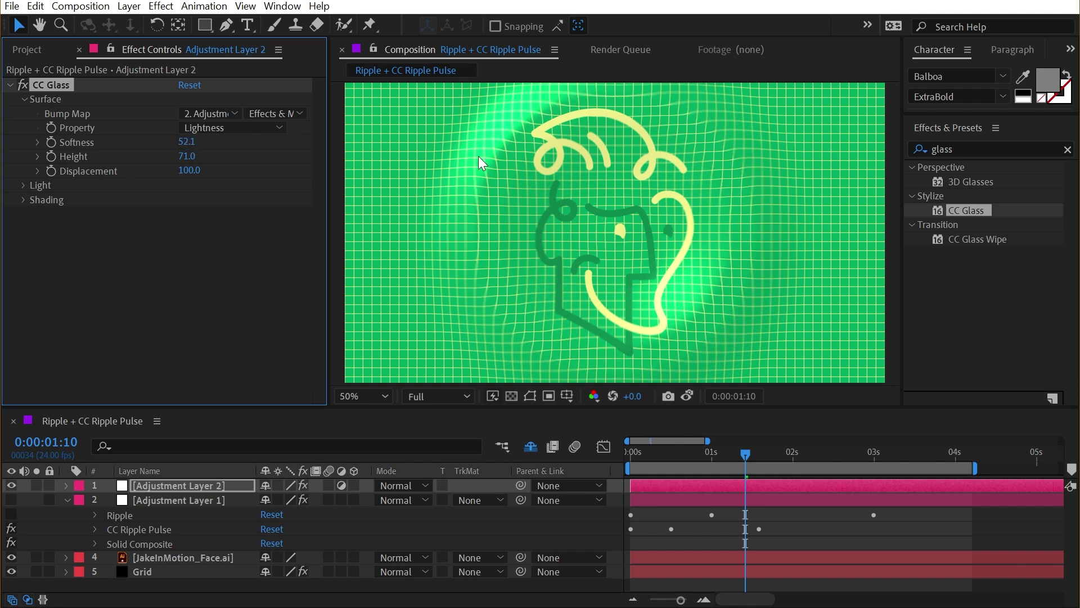
Preview the glass ripple from the first frame, then inspect it at 1:06
left_click(726, 523)
key("Home")
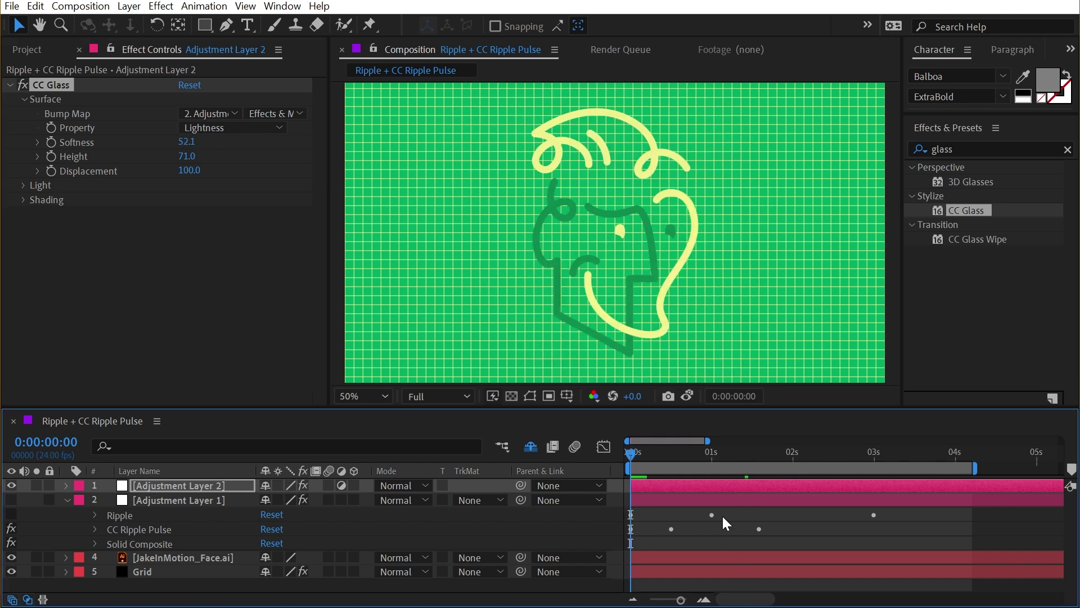
key("space")
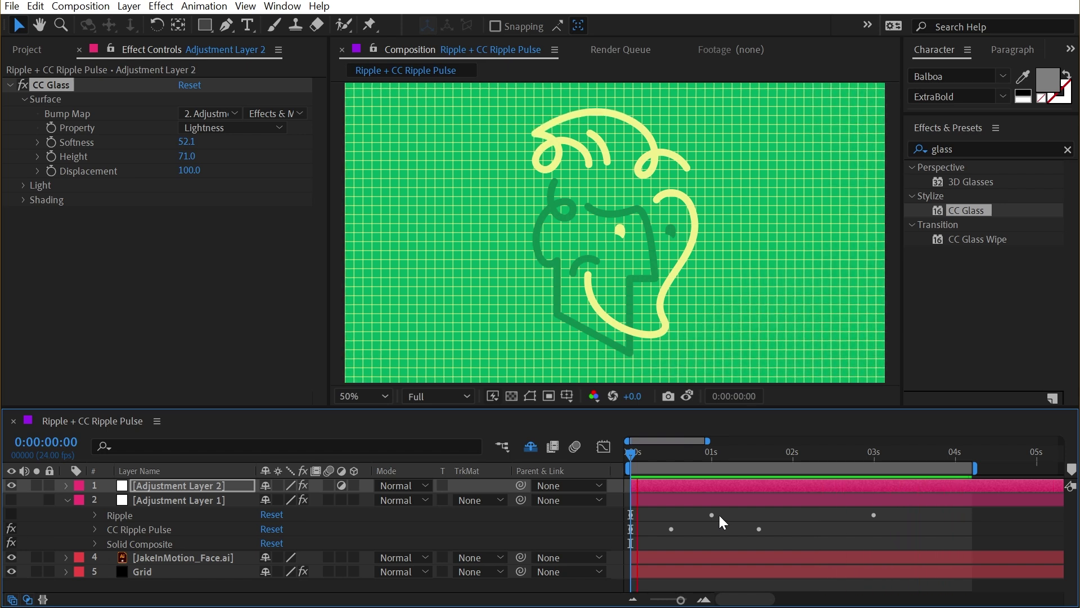
key("space")
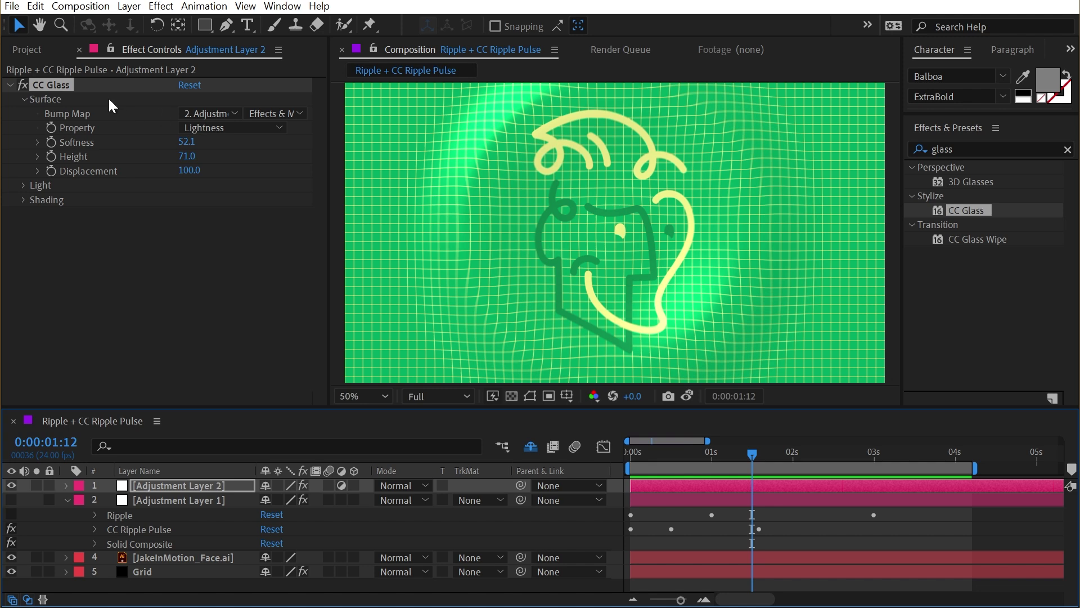
left_click(734, 454)
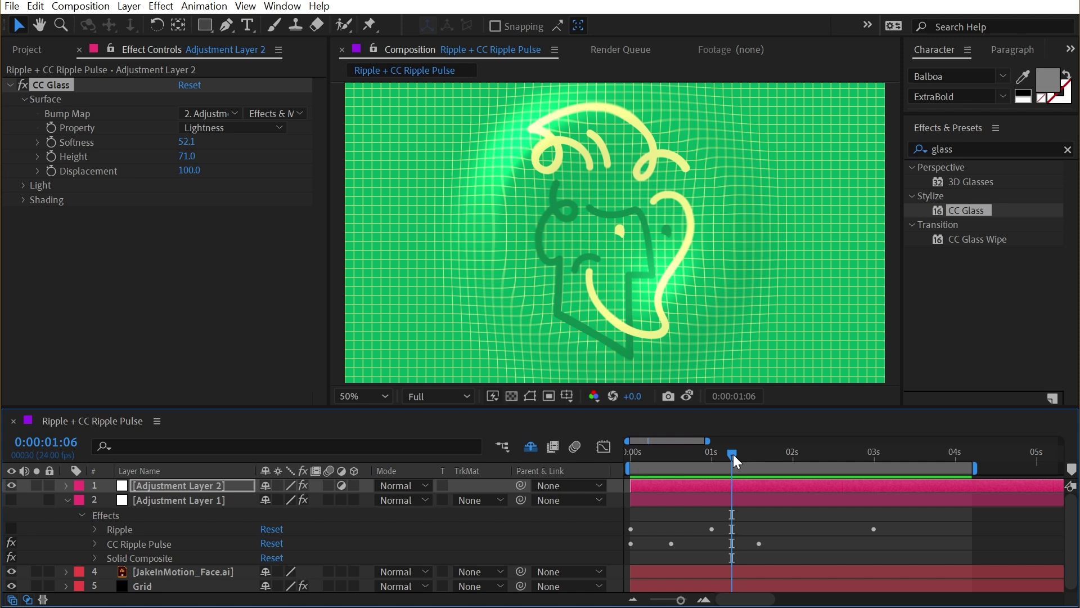